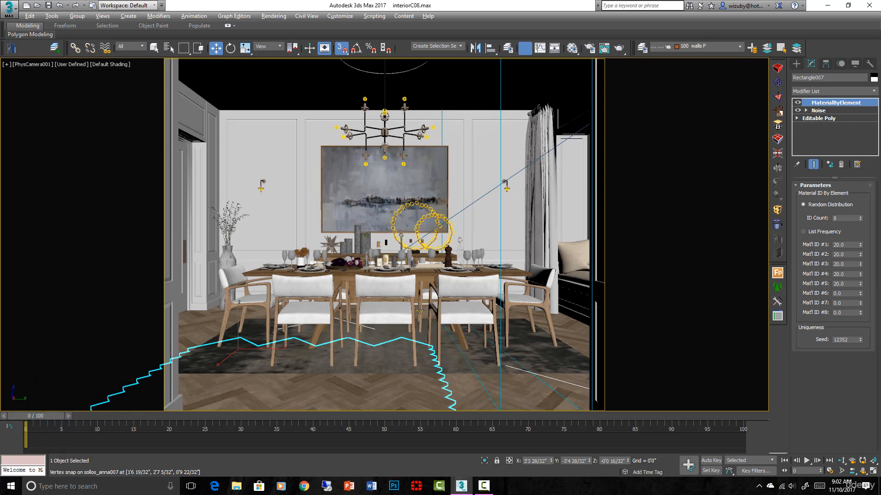
Isolate the herringbone floor object and show its plank pattern from the top view
key(alt+q)
click(457, 378)
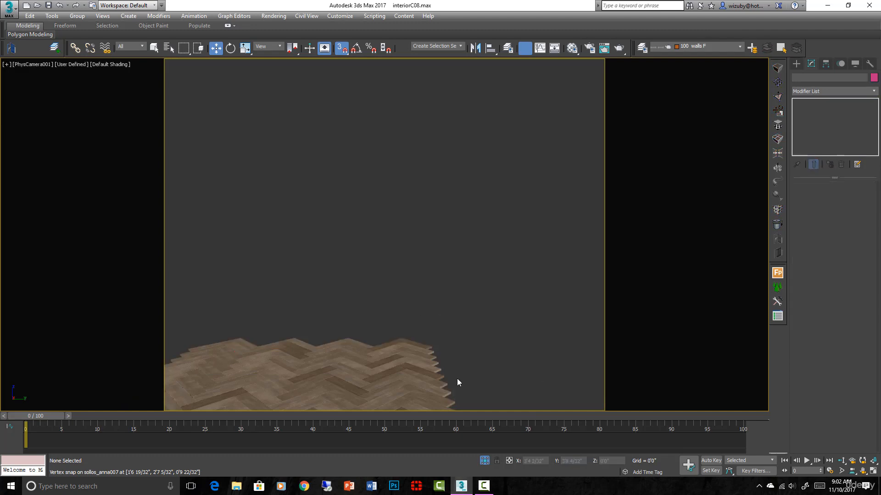
click(413, 372)
key(t)
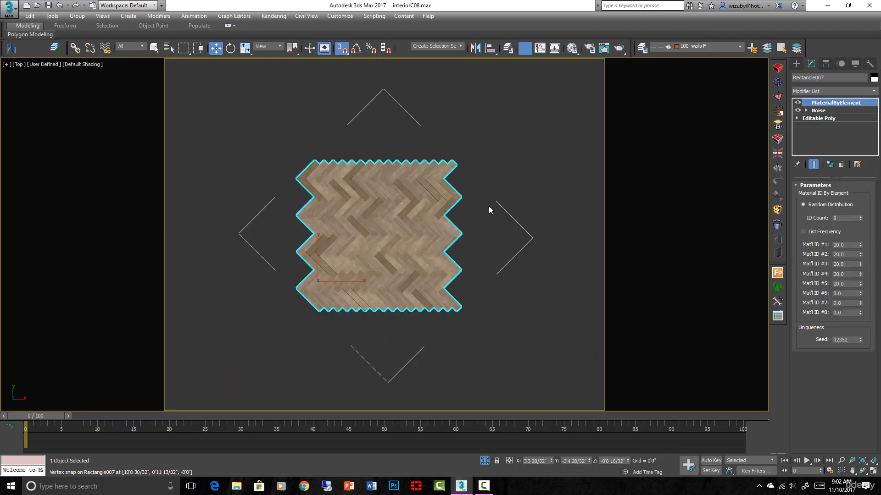
scroll(458, 239, up, 4)
scroll(459, 263, up, 1)
scroll(412, 290, down, 1)
middle_drag(431, 279, 447, 253)
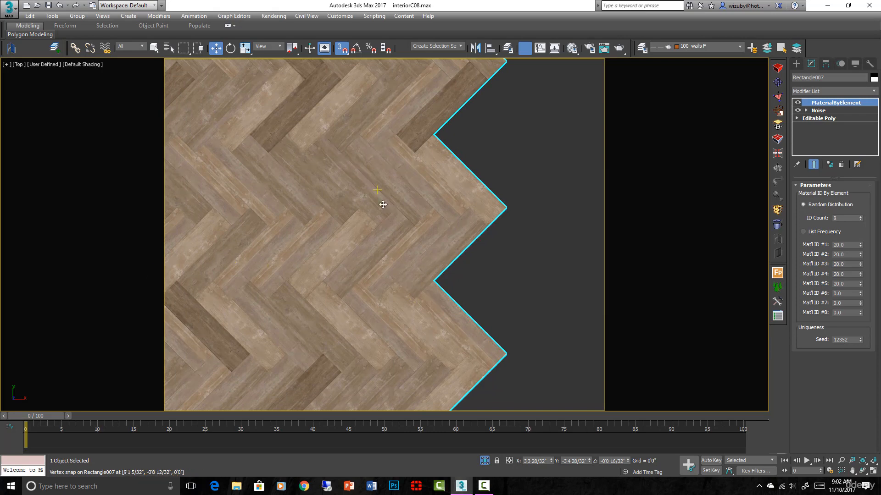
scroll(487, 248, down, 2)
middle_drag(515, 245, 403, 231)
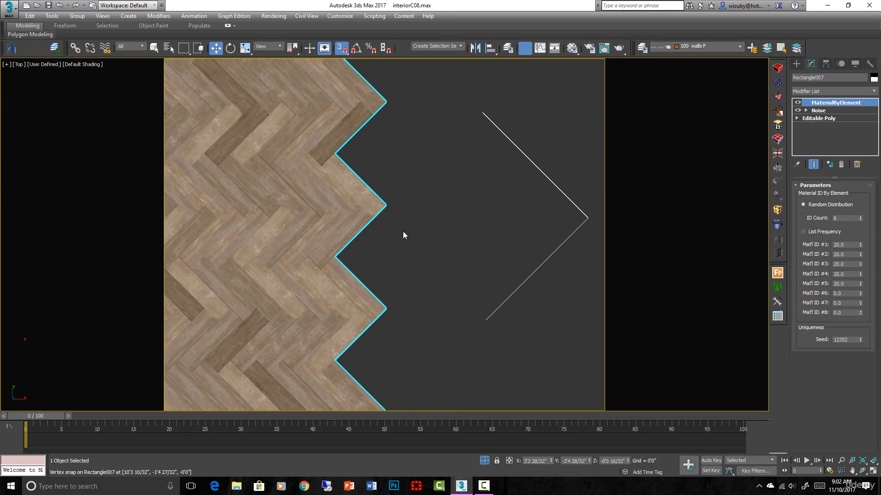
Show edged faces on the floor and examine the plank edges and thickness along its zigzag border
click(402, 231)
key(F4)
click(377, 281)
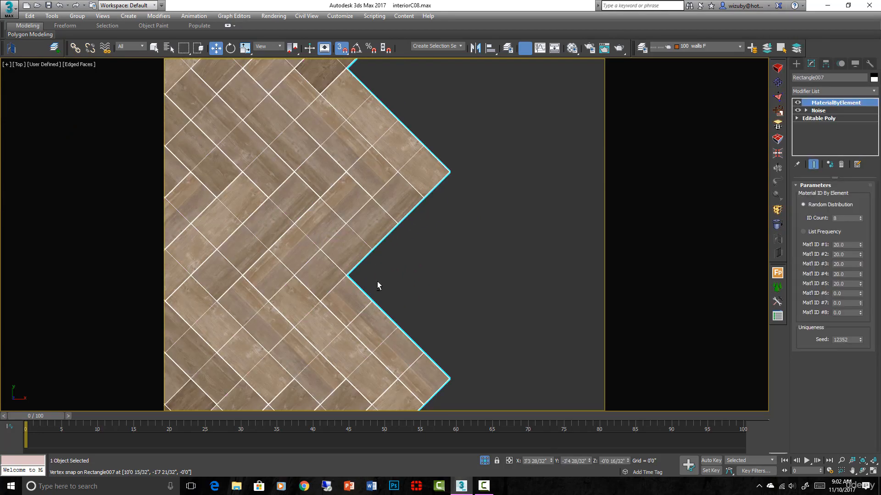
alt+middle_drag(377, 282, 348, 294)
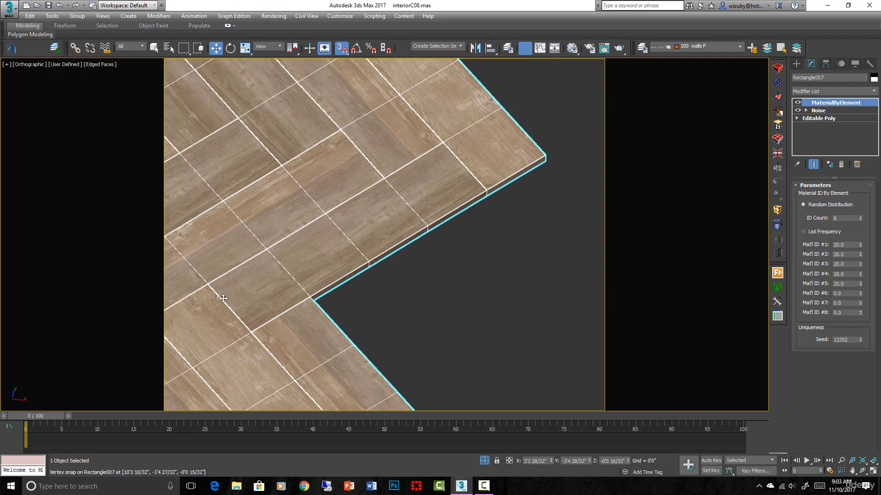
middle_drag(280, 300, 412, 280)
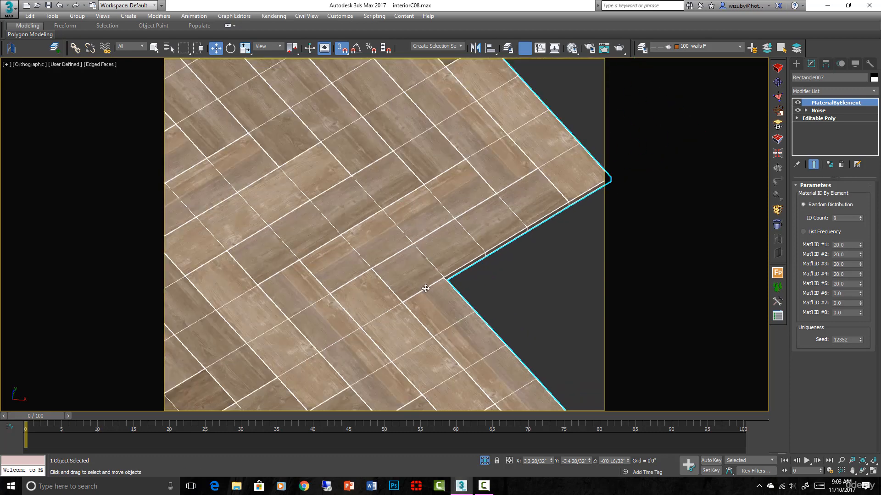
Hide the edged faces and examine the plank layout and tone variation across the whole floor from the top
key(t)
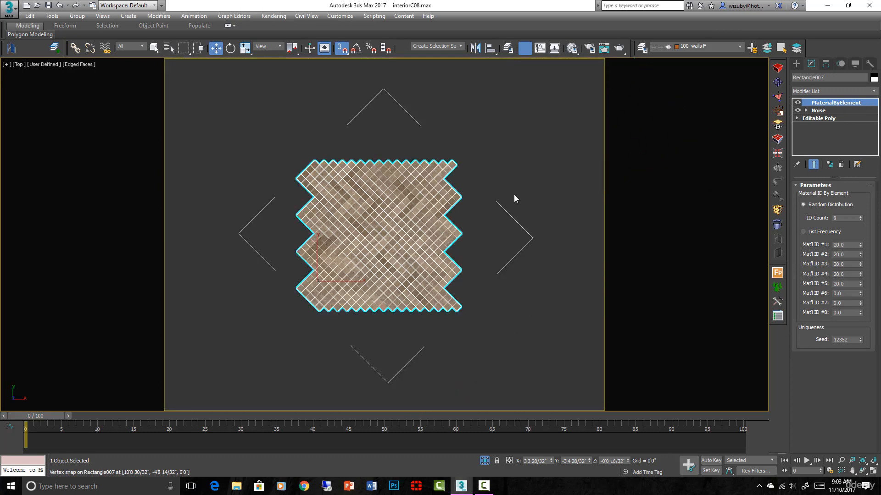
scroll(466, 229, up, 4)
click(466, 229)
key(F4)
scroll(312, 302, up, 5)
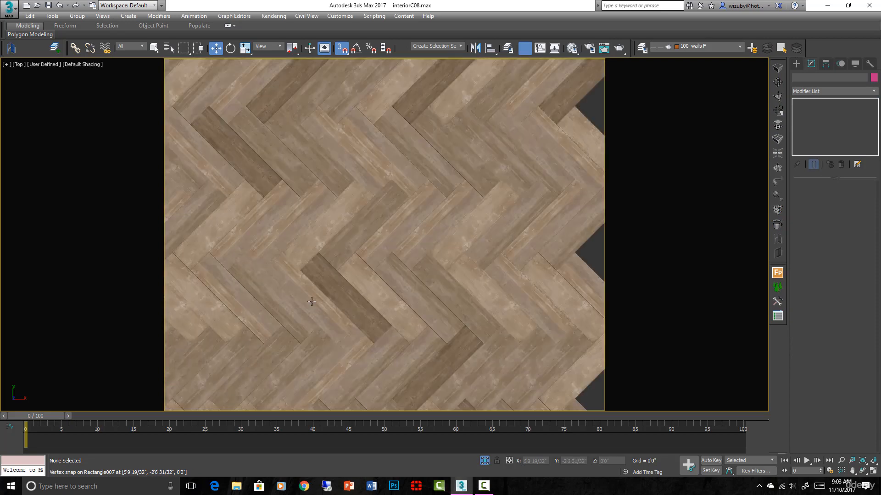
scroll(388, 224, down, 2)
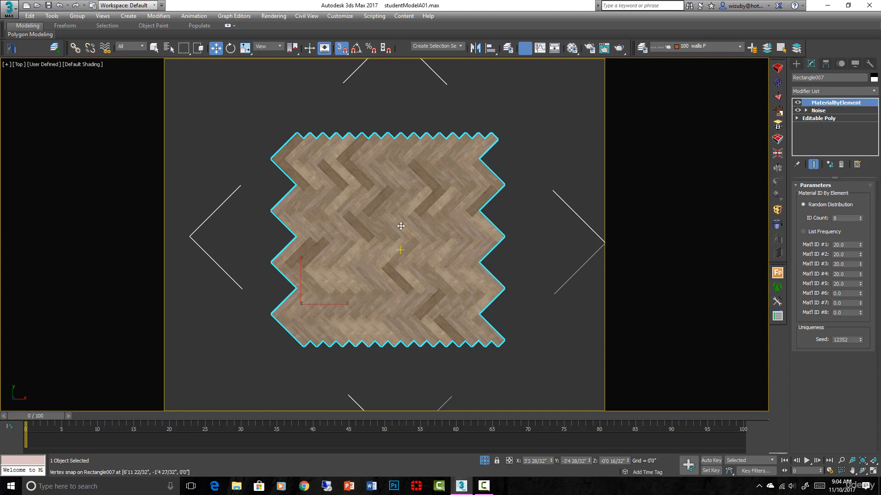
scroll(407, 110, down, 3)
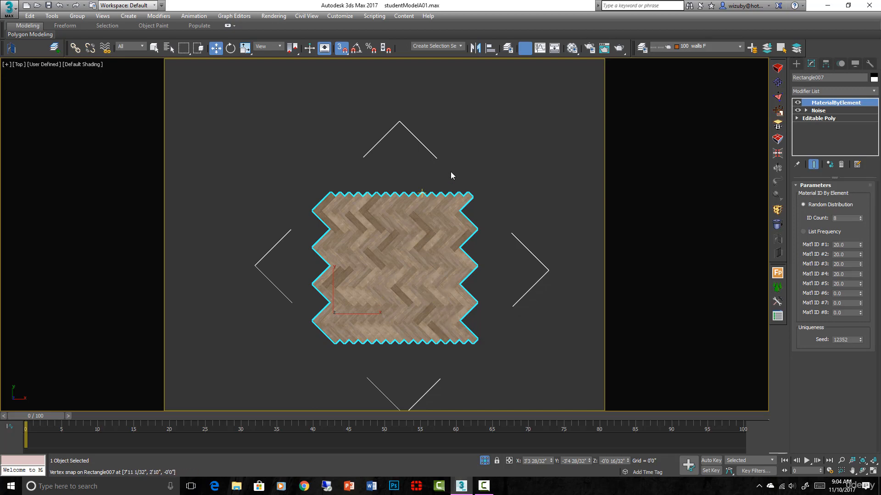
scroll(452, 234, up, 4)
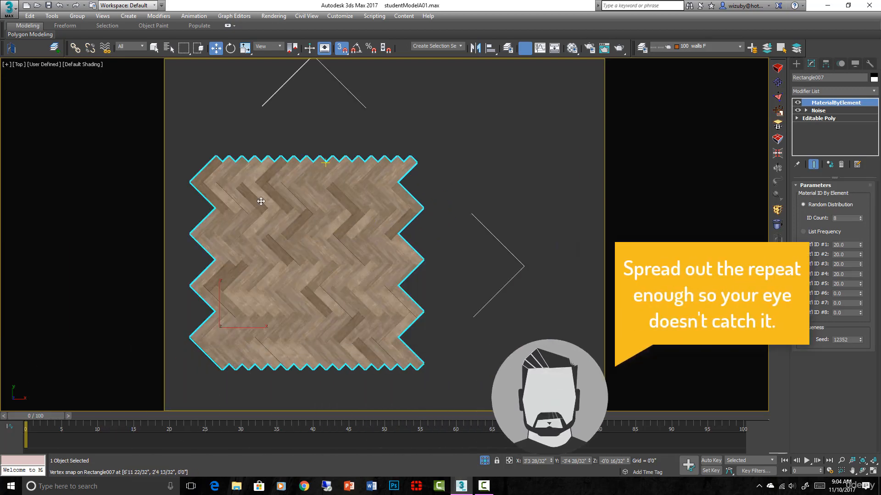
click(428, 265)
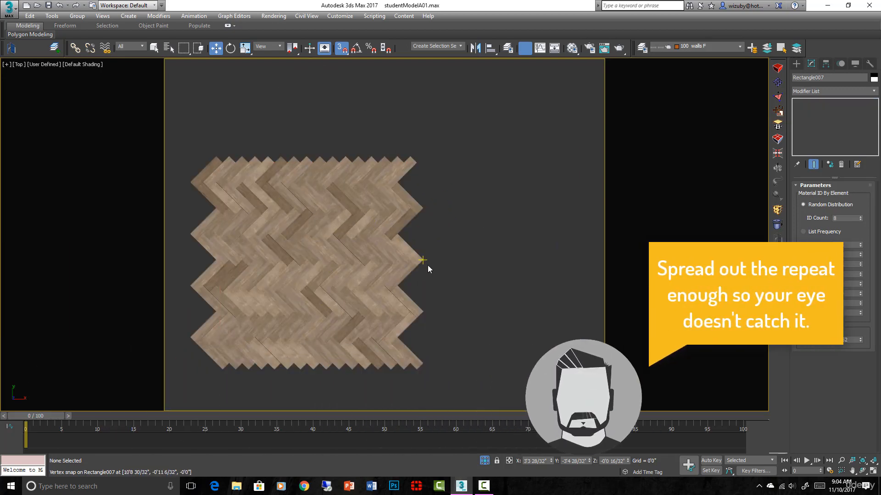
click(401, 267)
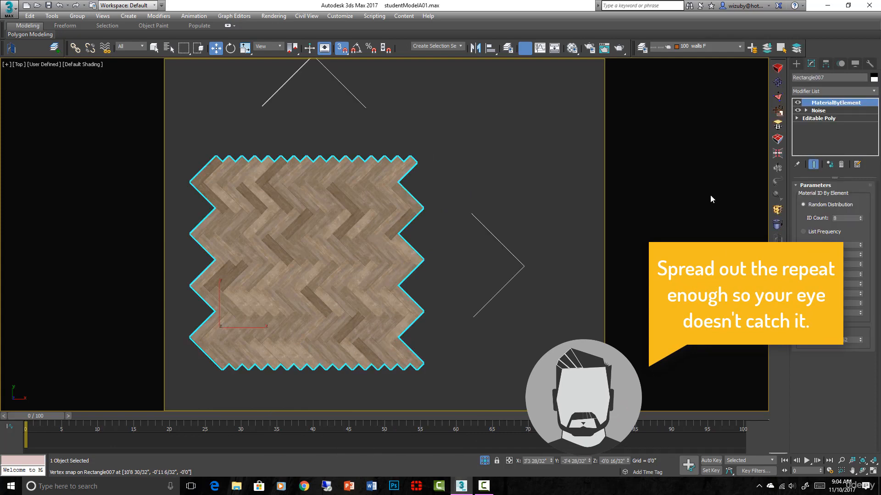
Draw a rectangle spline beside the floor, about 0'6 10/32" long and 2'6 18/32" wide
click(796, 63)
click(850, 127)
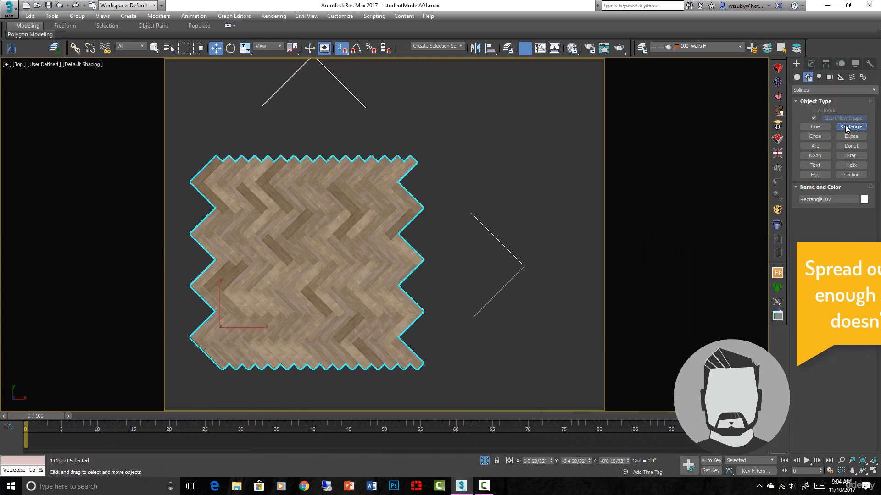
scroll(471, 243, up, 4)
drag(453, 253, 593, 283)
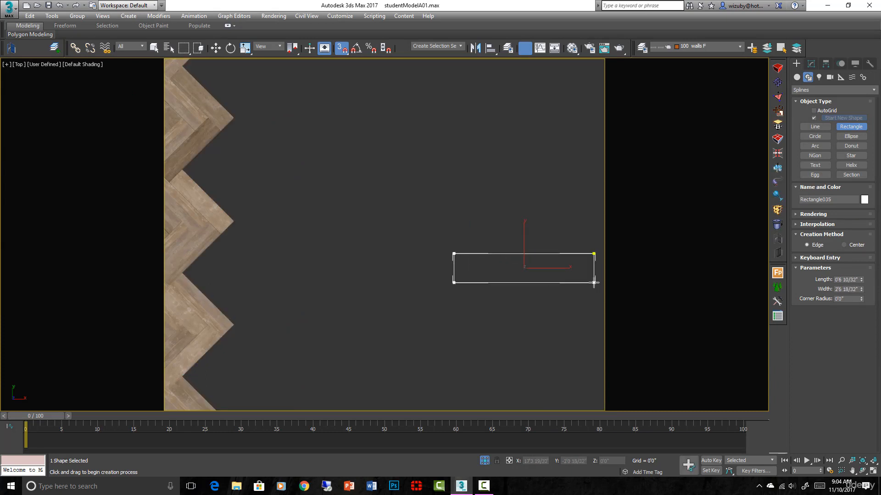
Set the rectangle's width to 2'0" and its length to 0'6", then finish the Rectangle command
double_click(836, 289)
text(2)
key(shift+Tab)
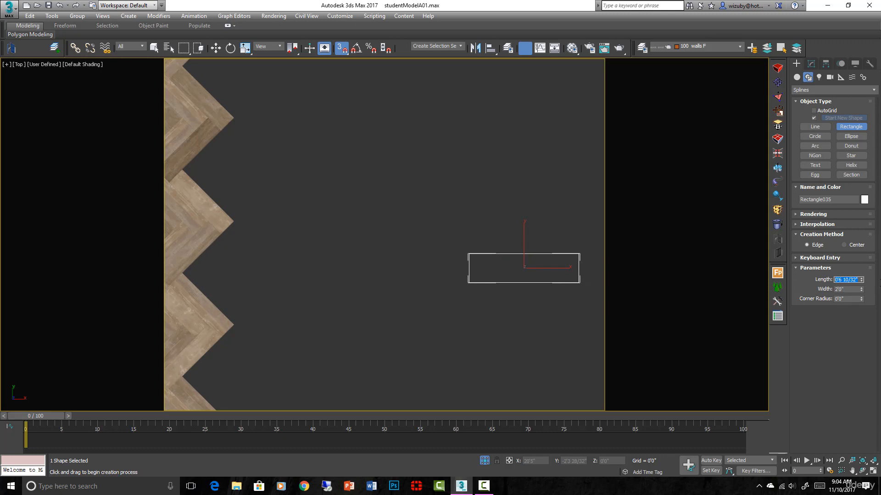
text(.5)
key(Return)
middle_drag(532, 263, 503, 263)
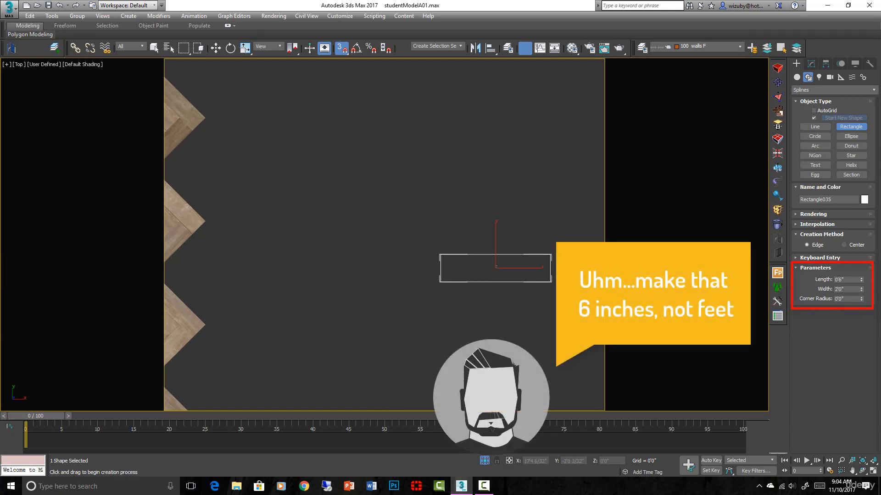
middle_drag(457, 274, 425, 278)
scroll(496, 266, up, 2)
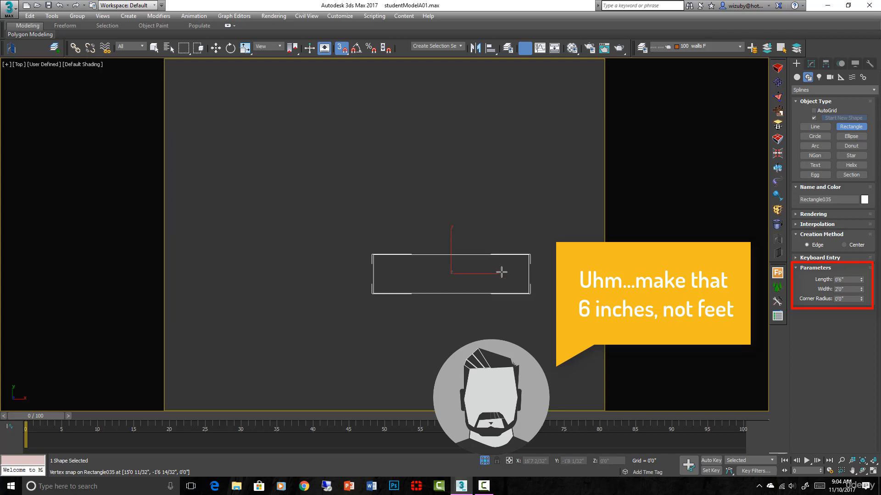
key(w)
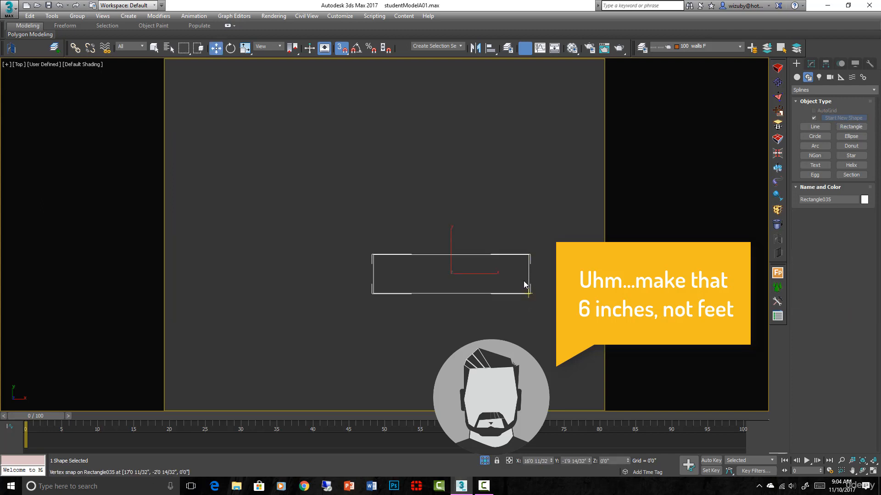
Apply an Extrude modifier to the rectangle with an amount of 0'0 22/32" to form a plank
alt+middle_drag(525, 294, 561, 232)
scroll(560, 233, down, 1)
scroll(527, 260, up, 3)
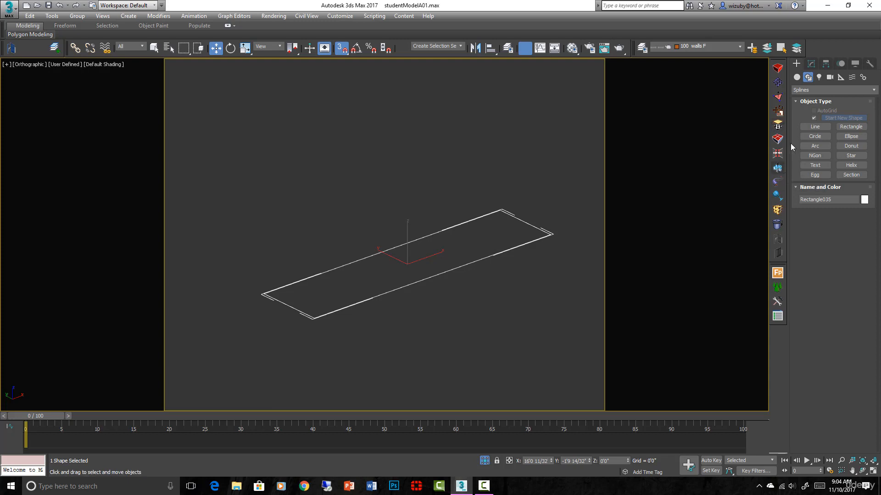
click(812, 66)
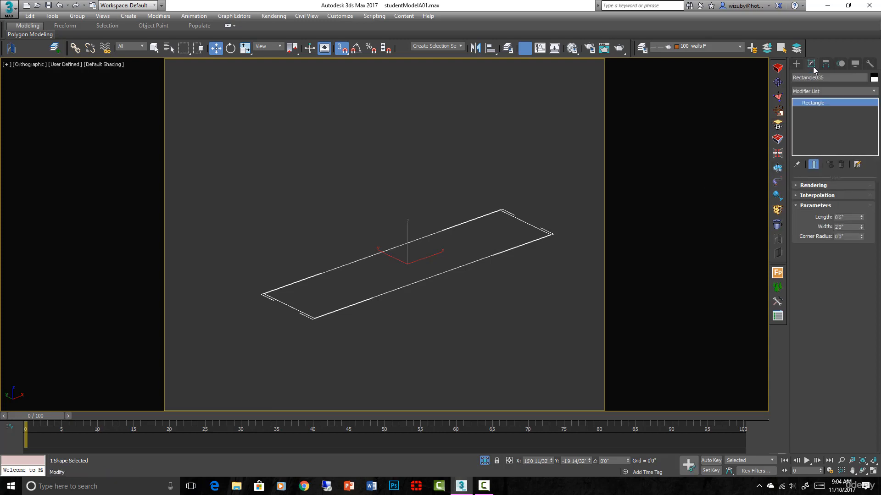
click(874, 92)
click(810, 430)
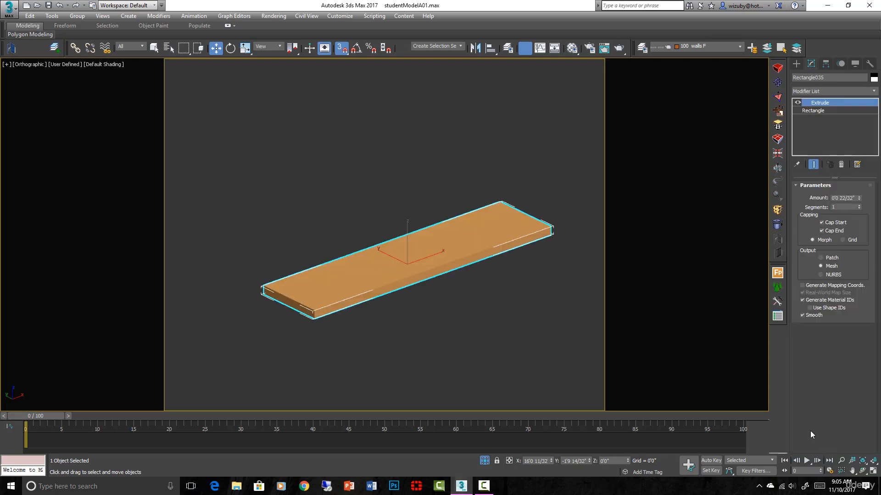
double_click(854, 198)
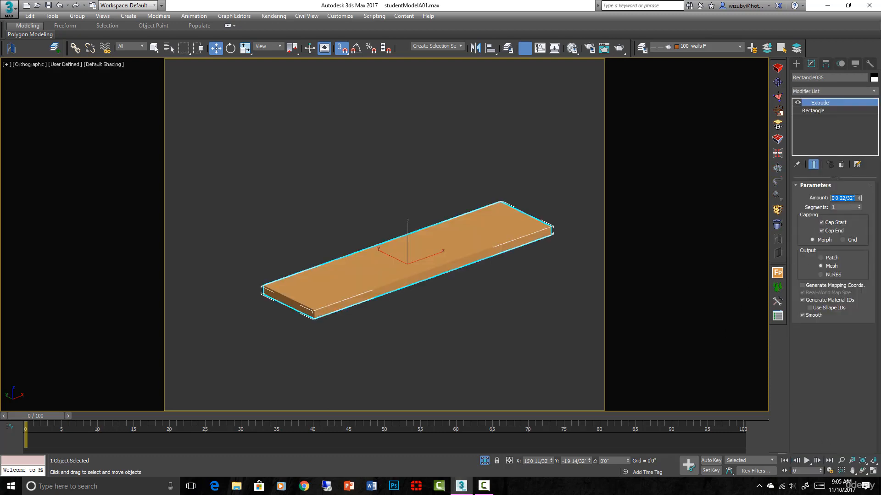
text(.7)
key(Return)
Convert the extruded plank to an Editable Poly
right_click(468, 239)
mouse_move(518, 339)
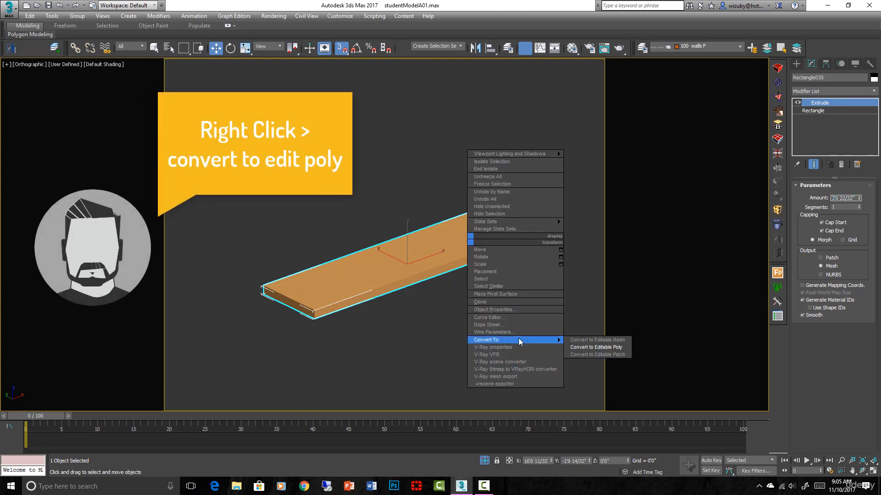
click(582, 346)
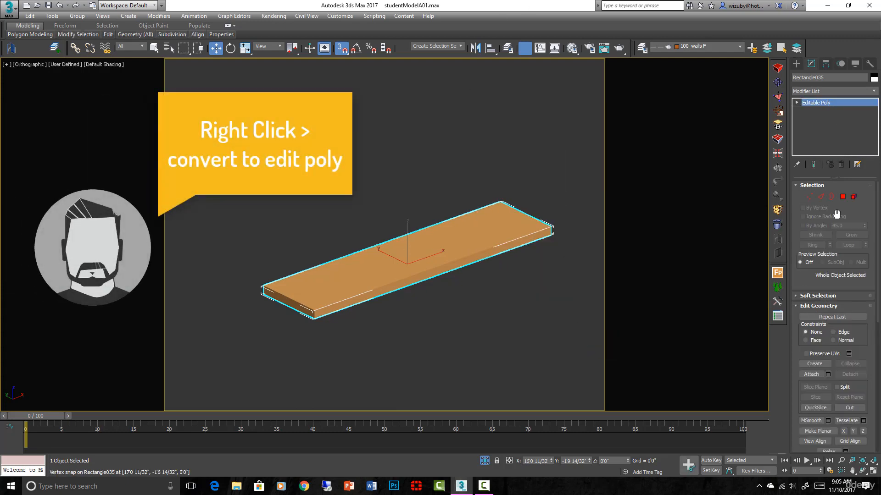
Select the plank's top polygon and convert that selection to its four border edges
click(843, 197)
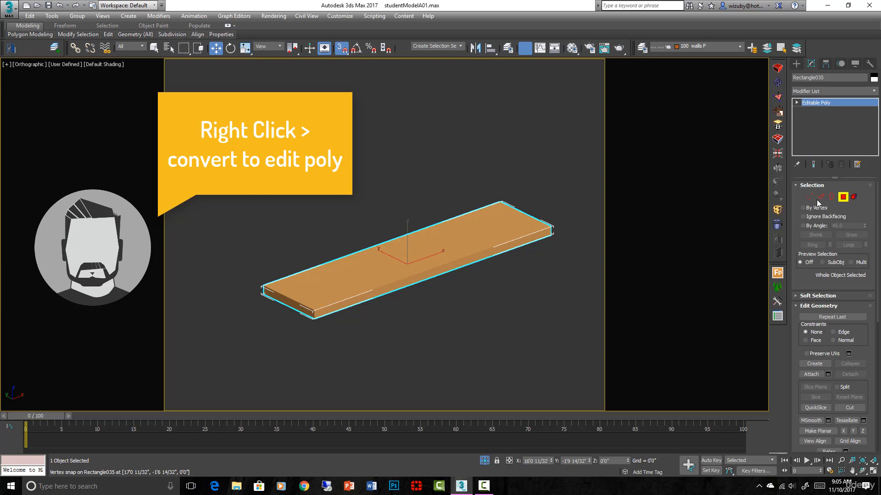
click(507, 230)
scroll(532, 233, up, 5)
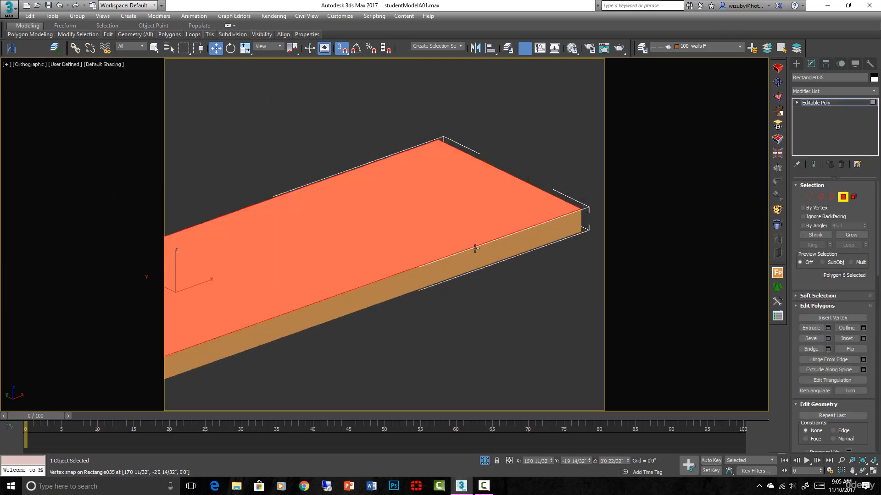
scroll(523, 211, up, 2)
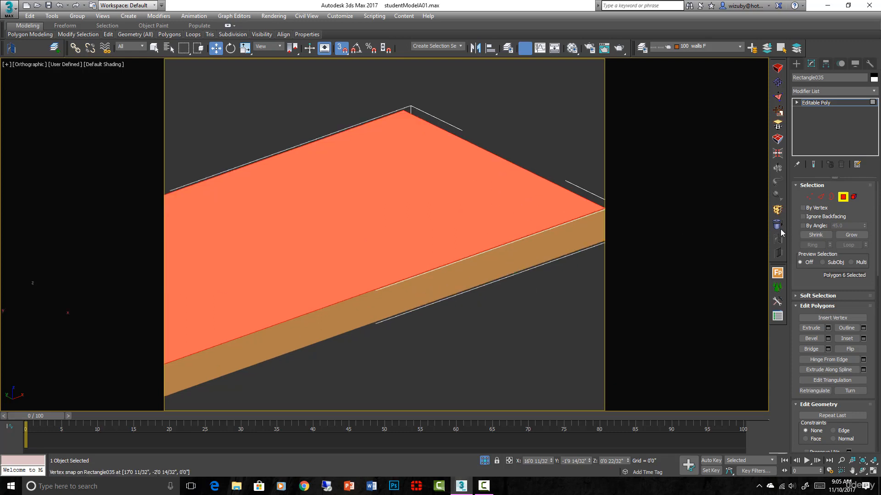
click(821, 197)
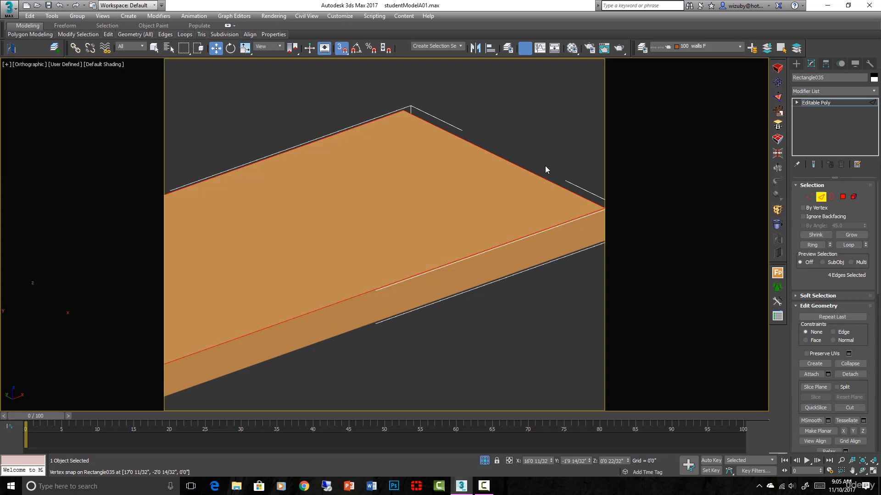
Hide the safe frame and chamfer the plank's four top edges by a small freehand amount
scroll(444, 281, down, 3)
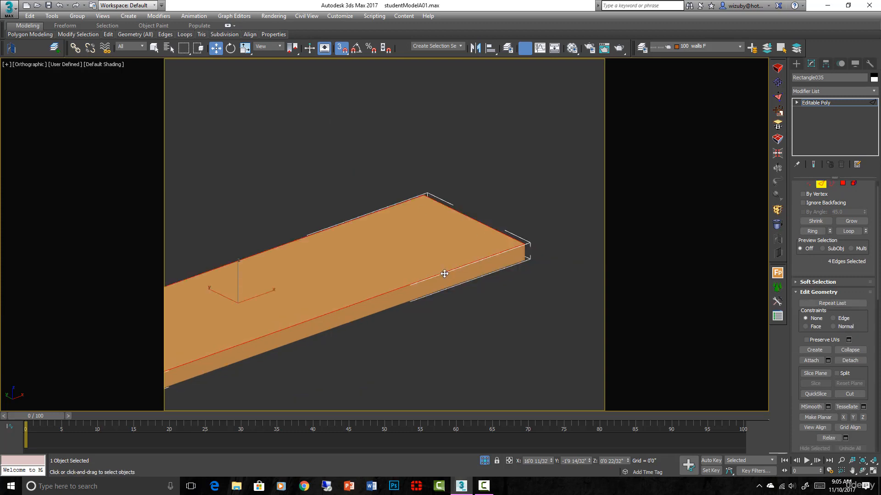
key(shift+f)
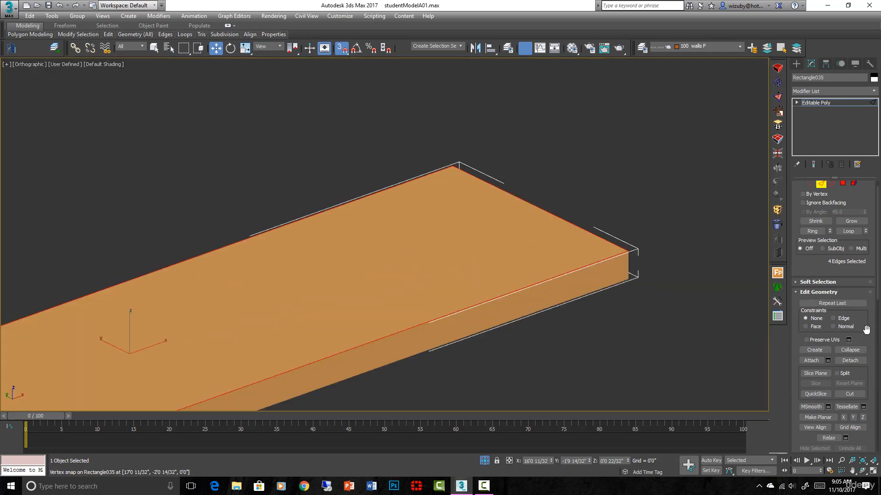
scroll(865, 329, down, 10)
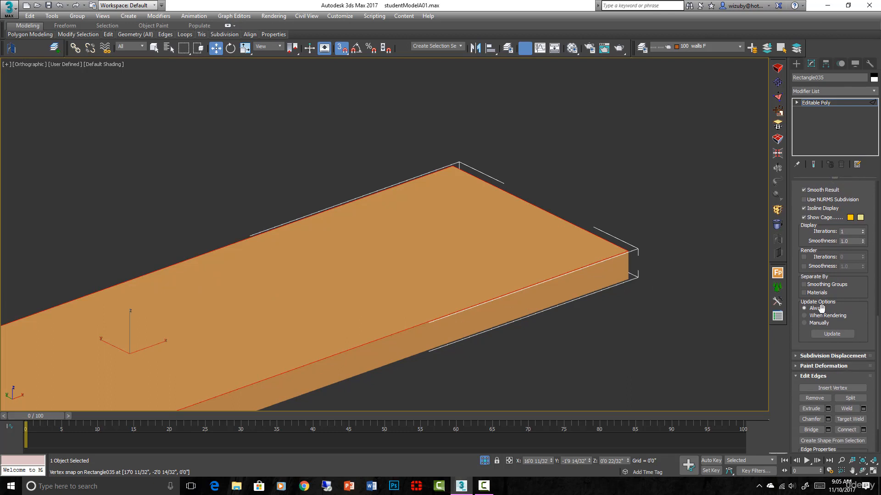
click(810, 419)
scroll(634, 266, up, 3)
drag(592, 231, 592, 227)
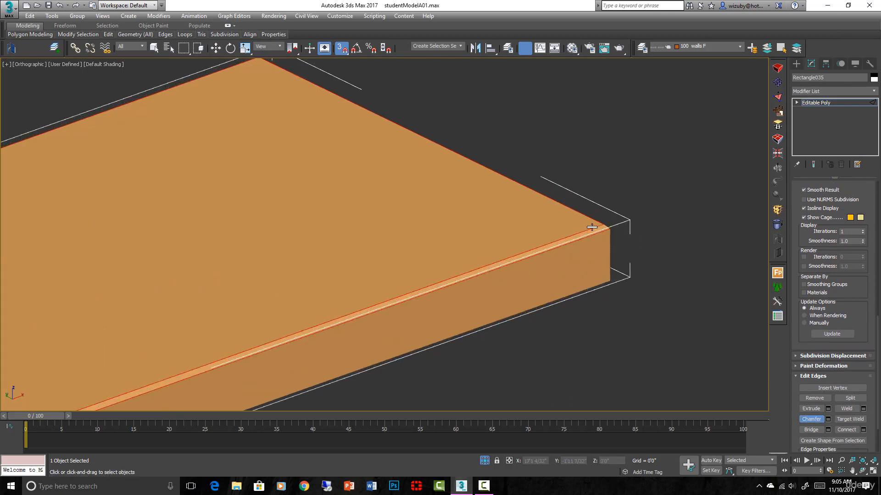
click(682, 237)
click(807, 421)
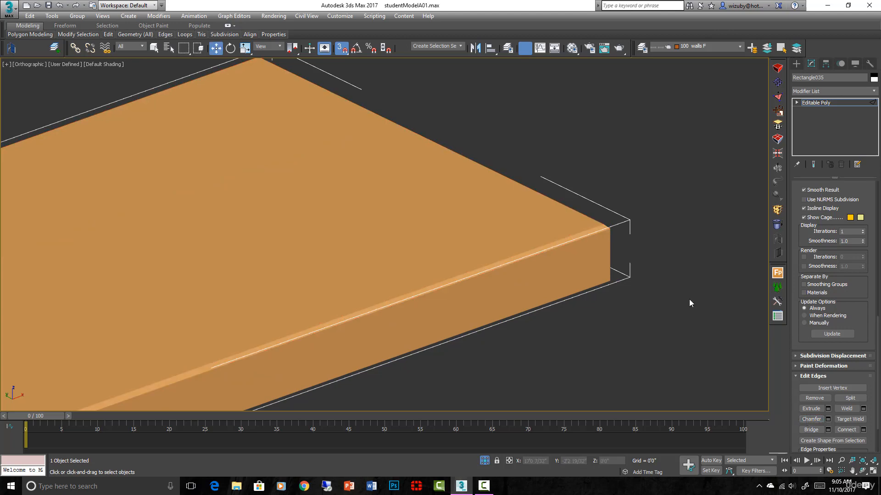
Compare the plank with the existing herringbone floor in the top view, using both wireframe and shaded display
key(2)
scroll(688, 298, down, 5)
key(t)
scroll(553, 286, down, 3)
scroll(553, 285, down, 4)
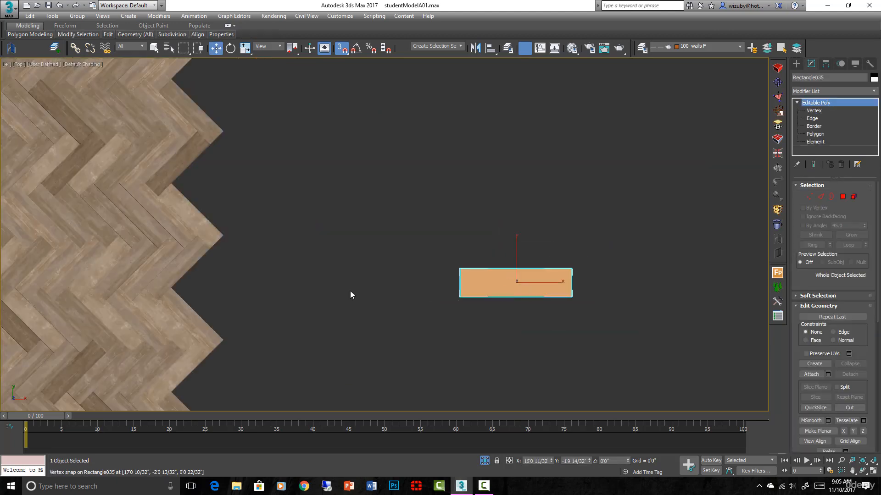
key(F3)
scroll(169, 261, up, 2)
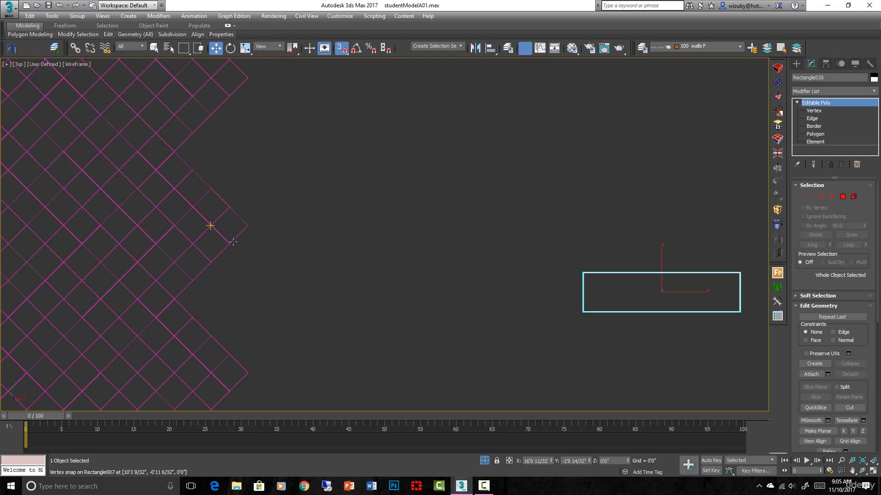
key(F3)
scroll(485, 291, down, 2)
scroll(744, 294, up, 2)
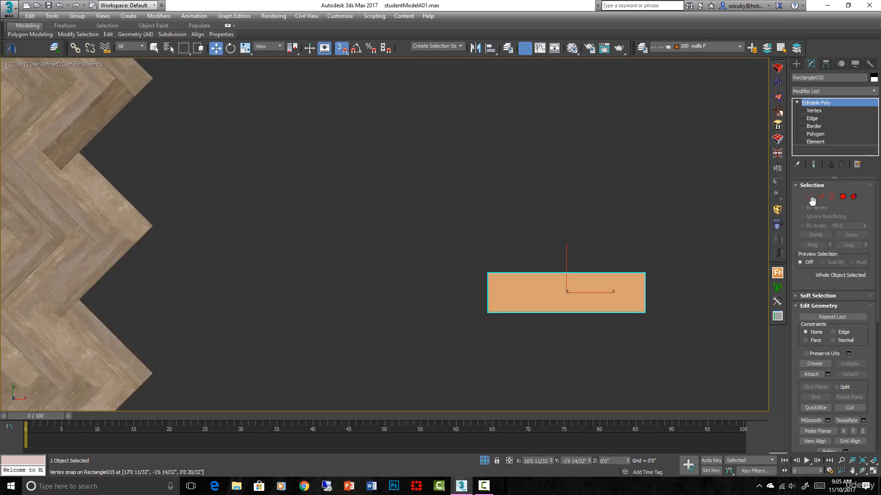
Select all lengthwise edges along both long sides of the plank in Edge mode
click(820, 197)
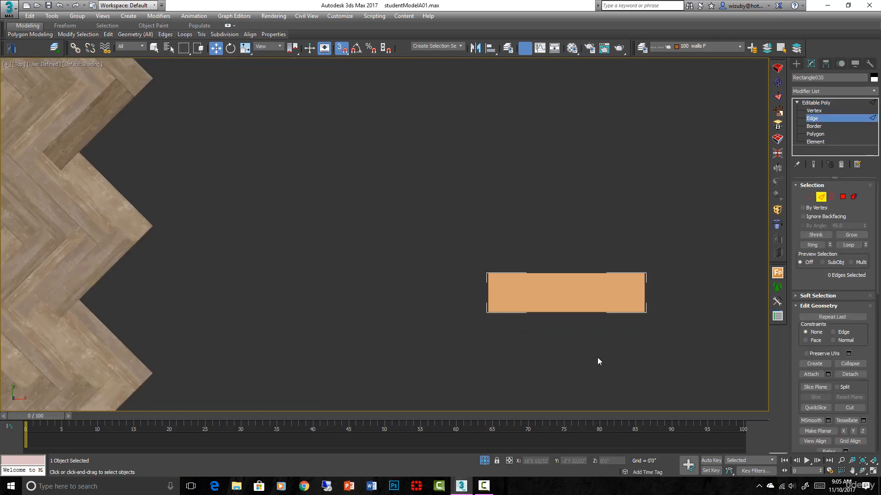
drag(597, 357, 564, 250)
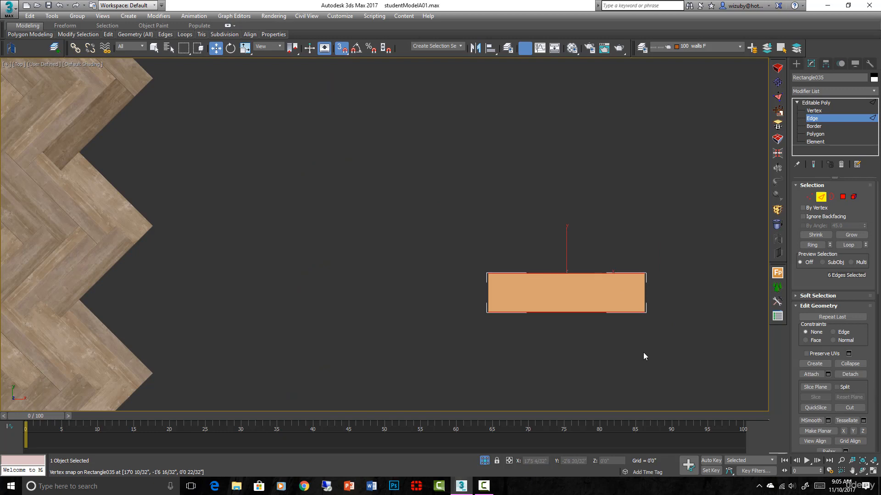
drag(571, 321, 572, 304)
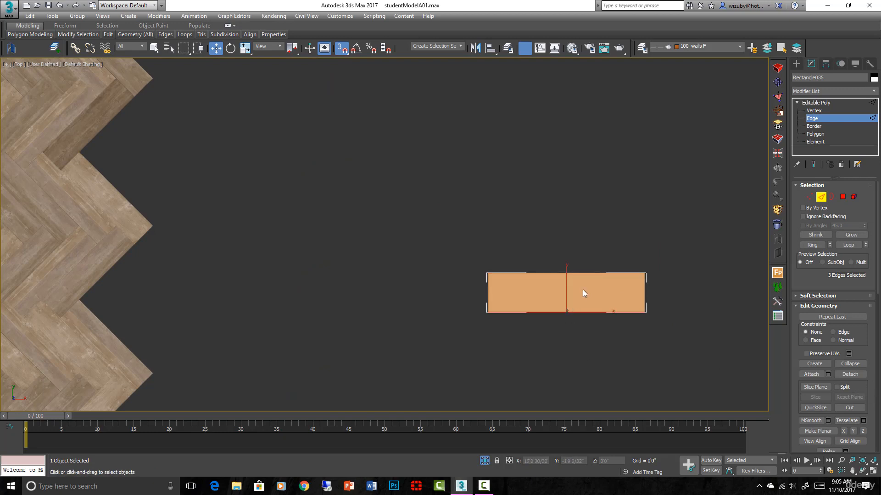
drag(567, 264, 580, 302)
drag(575, 249, 574, 248)
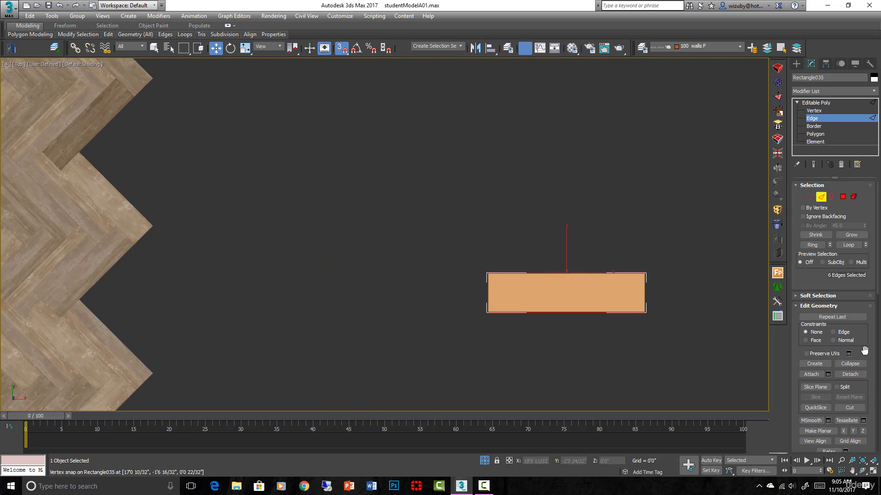
Connect the selected long edges with 3 segments across the plank and return to object level
drag(864, 351, 826, 3)
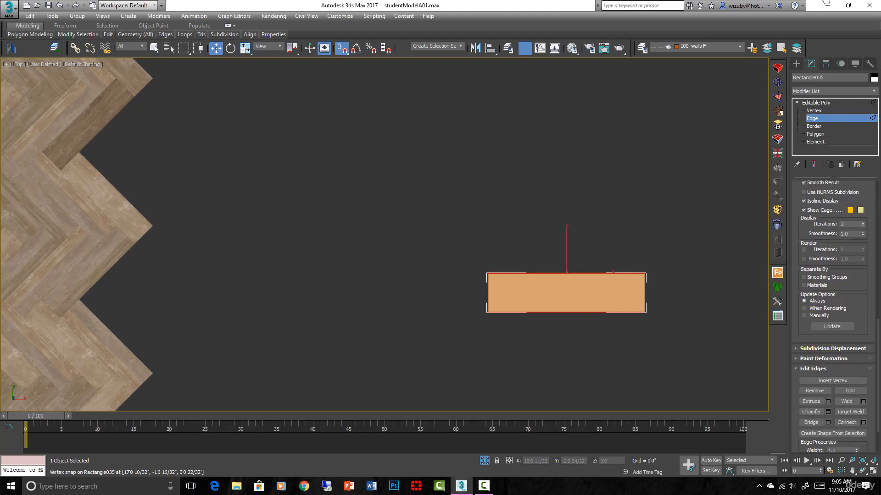
click(864, 422)
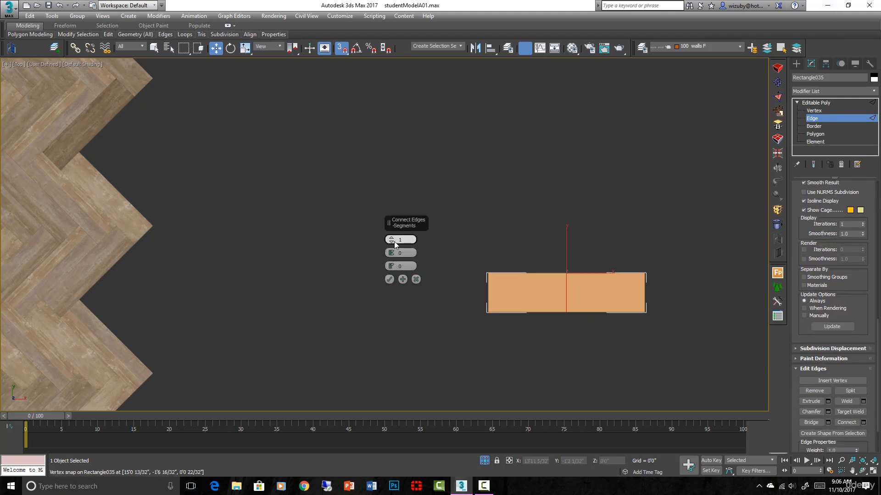
drag(391, 241, 392, 239)
click(392, 242)
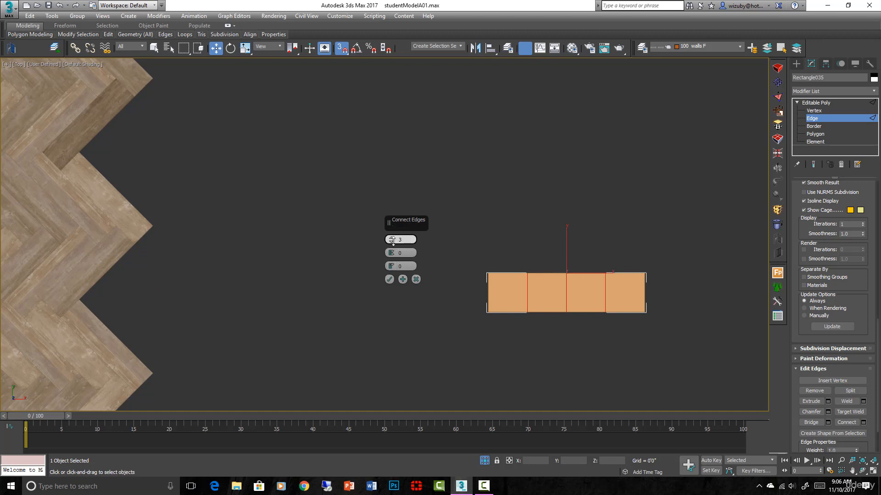
click(389, 280)
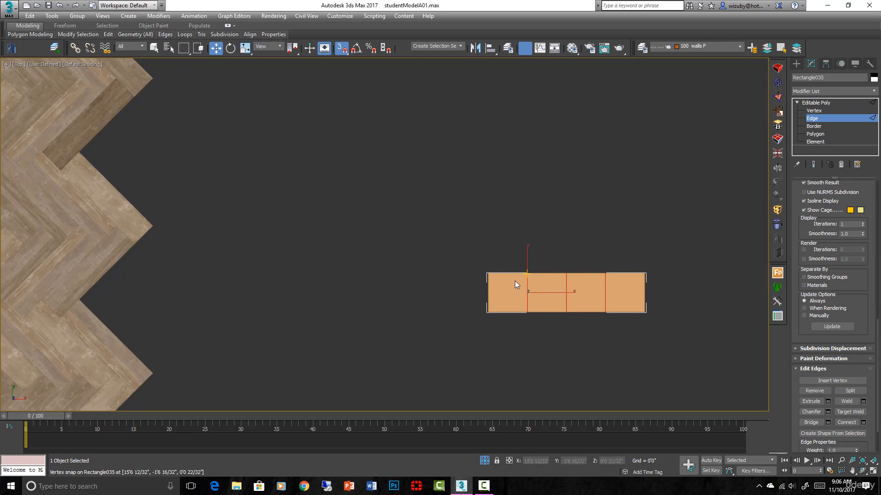
click(814, 102)
click(797, 103)
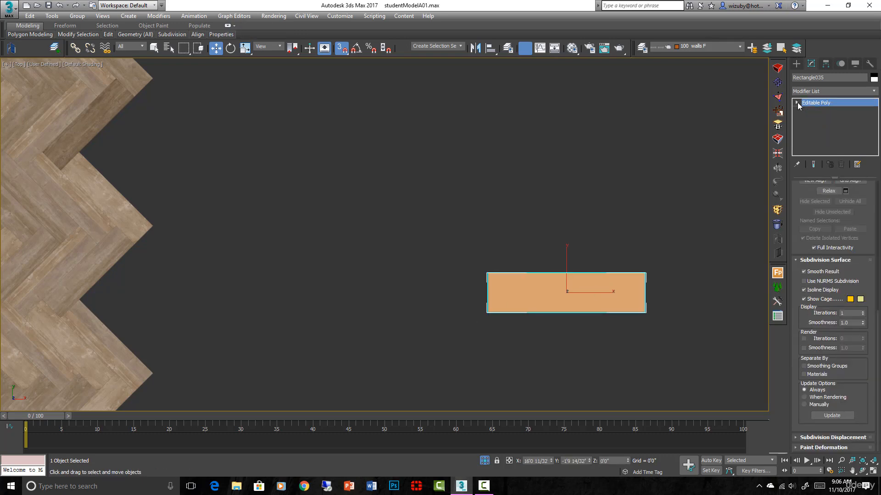
Add a UVW Map modifier to the plank and turn off its Real-World Map Size option
alt+middle_drag(635, 287, 641, 317)
scroll(640, 317, up, 3)
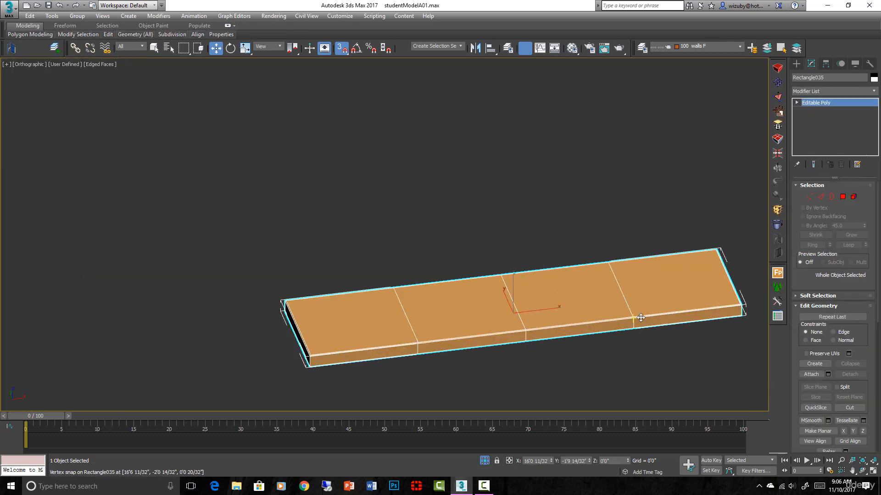
key(t)
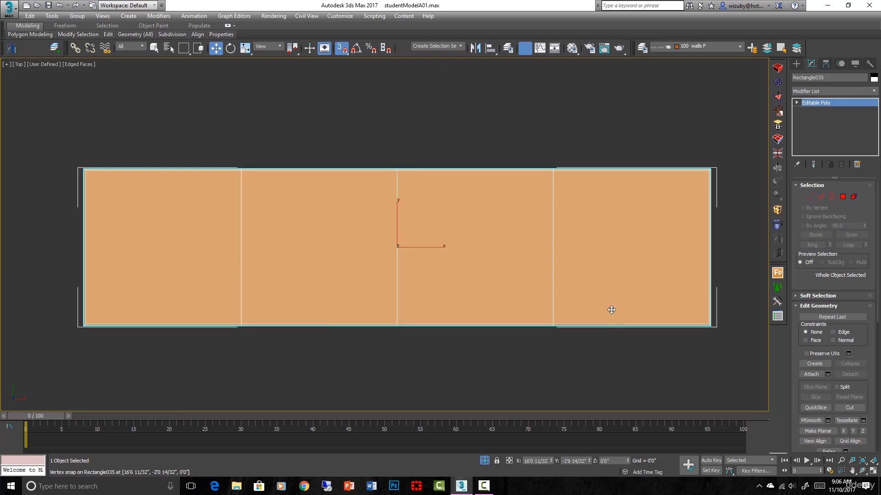
scroll(609, 300, down, 2)
middle_drag(609, 296, 662, 278)
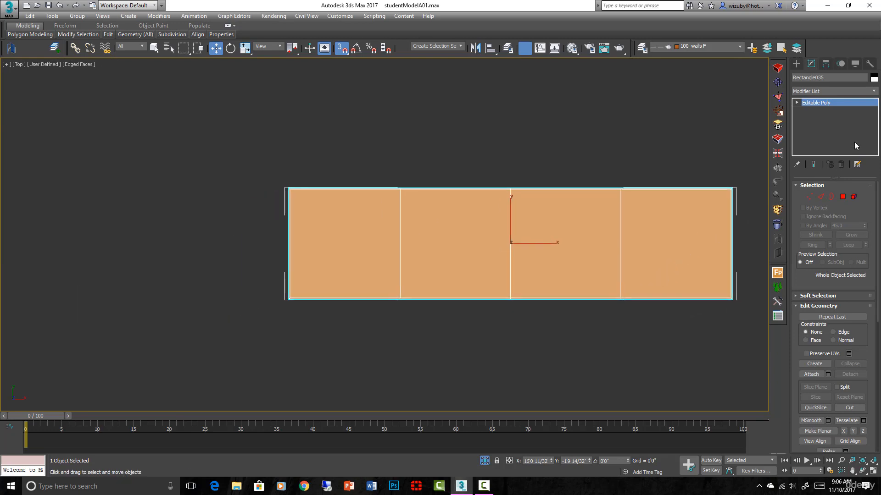
click(875, 93)
scroll(832, 275, down, 10)
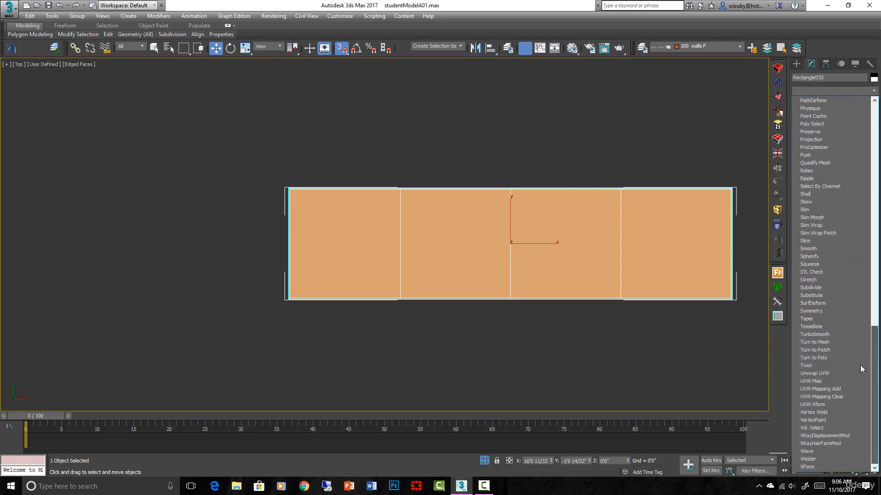
click(814, 381)
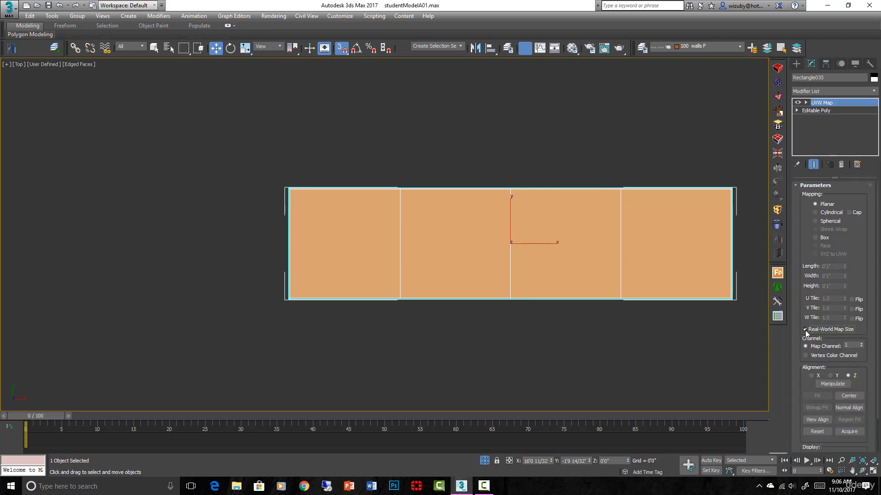
click(805, 330)
Extend the crop region of the Zeitraum_Cena material's diffuse bitmap slightly, to a height of 0.102
key(m)
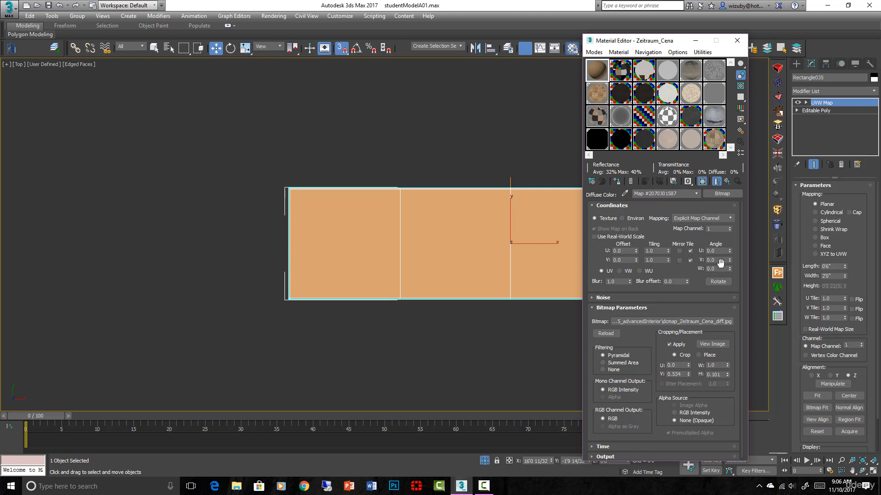
click(727, 182)
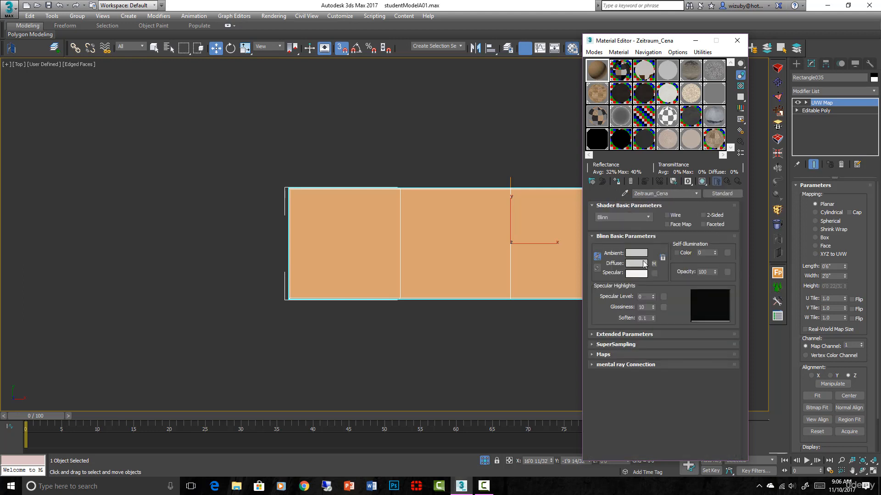
click(653, 263)
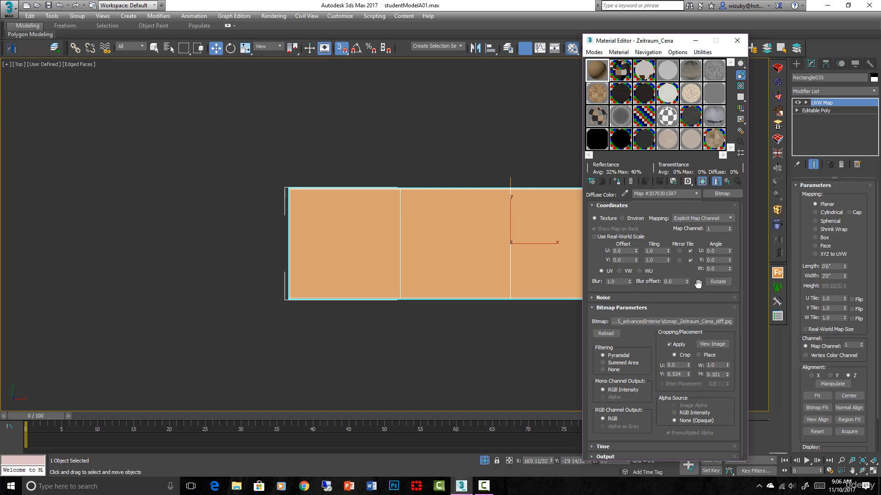
click(711, 343)
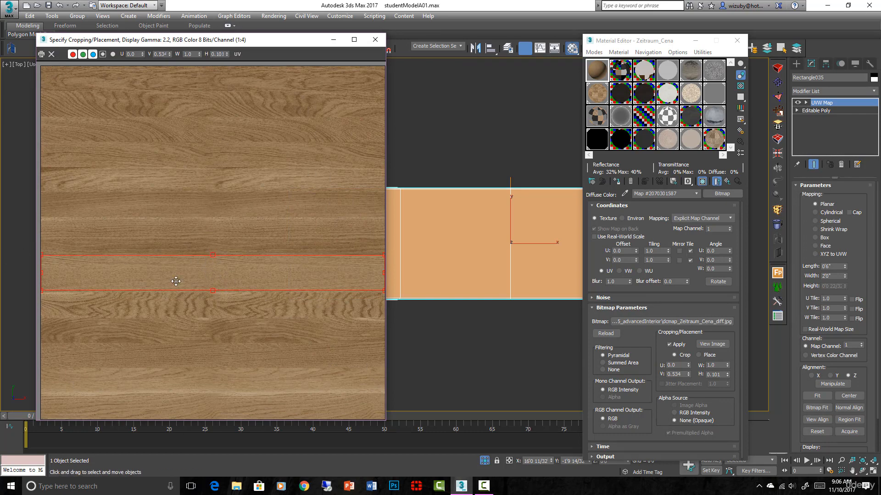
drag(212, 290, 229, 292)
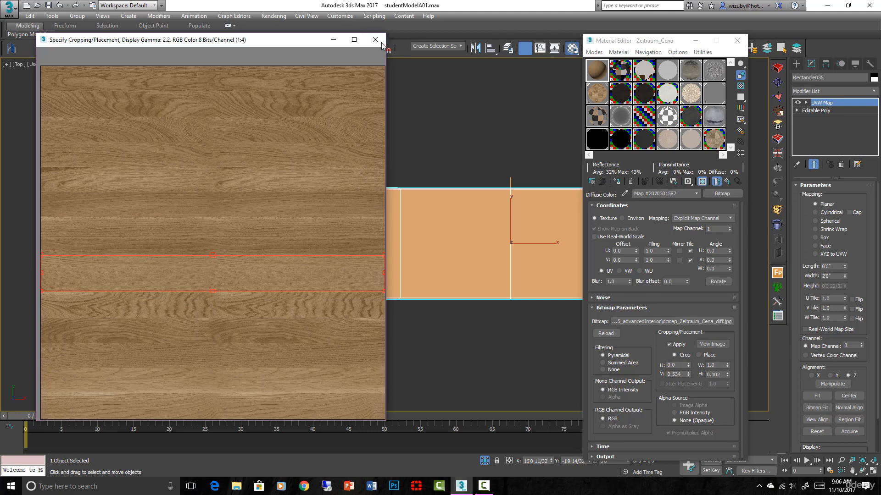
click(375, 39)
click(669, 345)
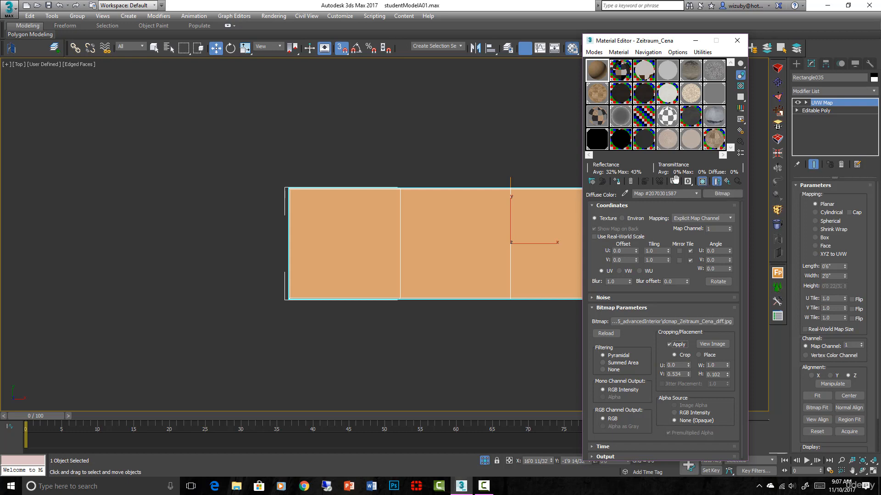
Assign the Zeitraum_Cena wood material to the selected plank
click(617, 182)
scroll(560, 196, down, 2)
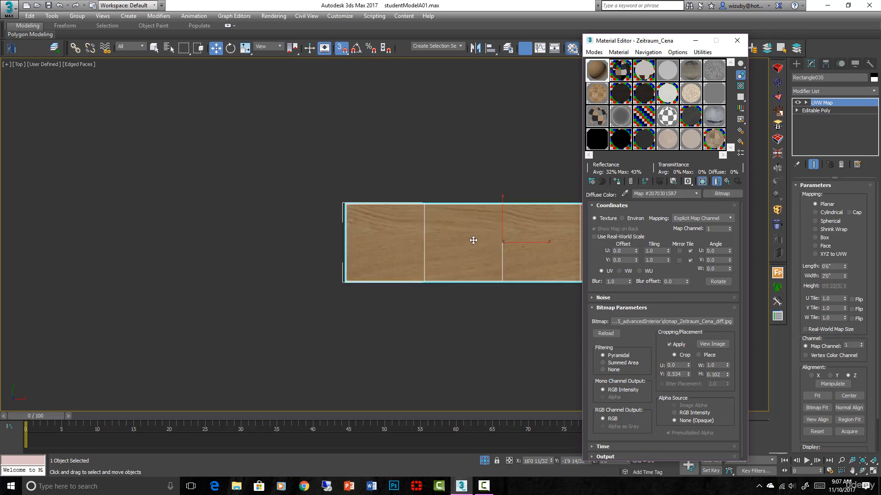
middle_drag(472, 238, 380, 234)
scroll(504, 260, up, 2)
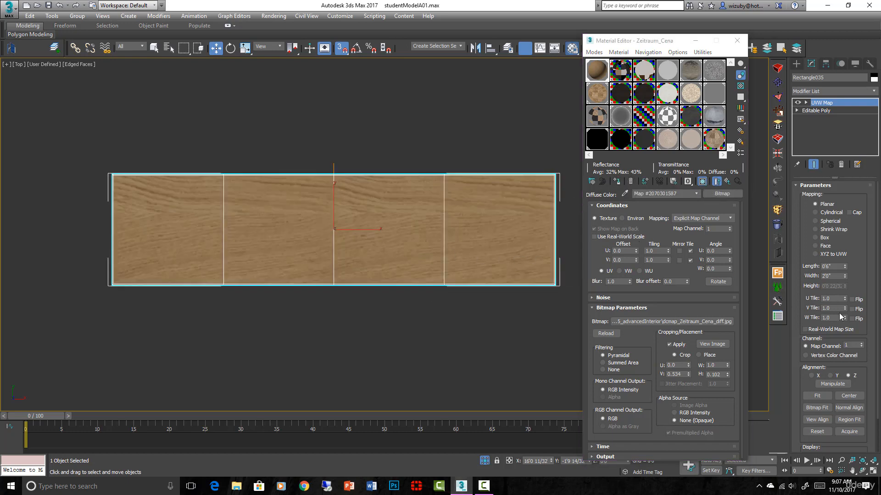
Examine the UVW Map gizmo on the plank and compare the texture with the bitmap's cropped region
click(806, 102)
click(822, 110)
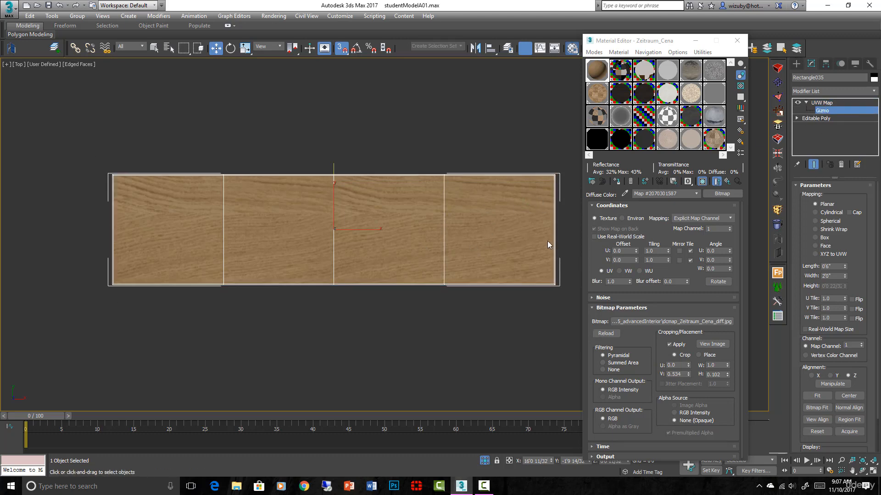
scroll(545, 242, down, 3)
scroll(543, 242, up, 3)
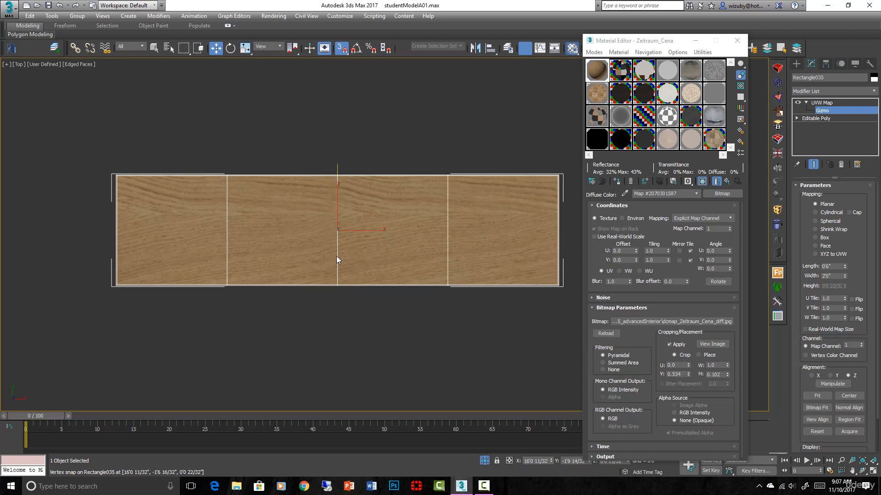
click(727, 346)
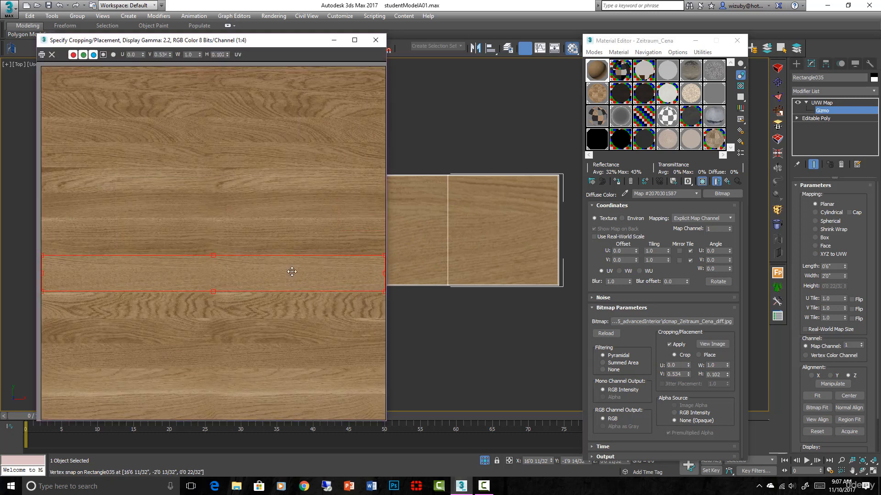
click(376, 41)
scroll(434, 212, down, 3)
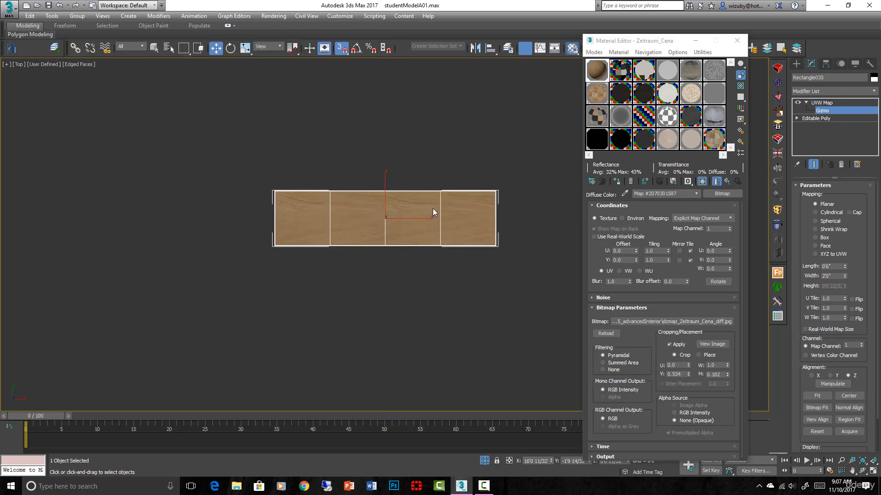
click(821, 103)
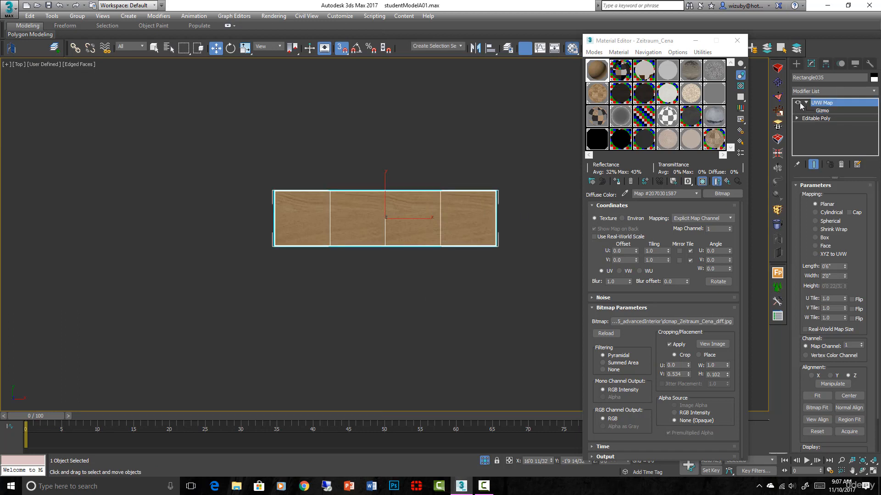
click(805, 103)
Convert the mapped plank to an Editable Poly
right_click(366, 217)
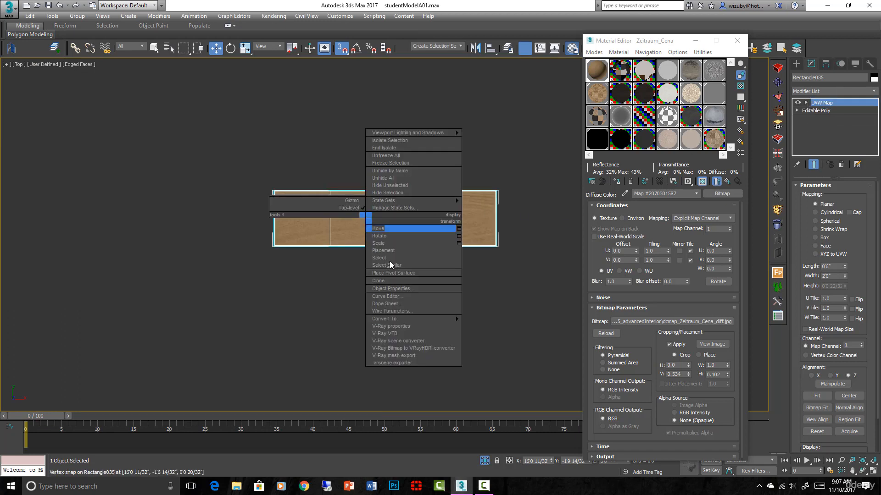
mouse_move(408, 321)
click(481, 326)
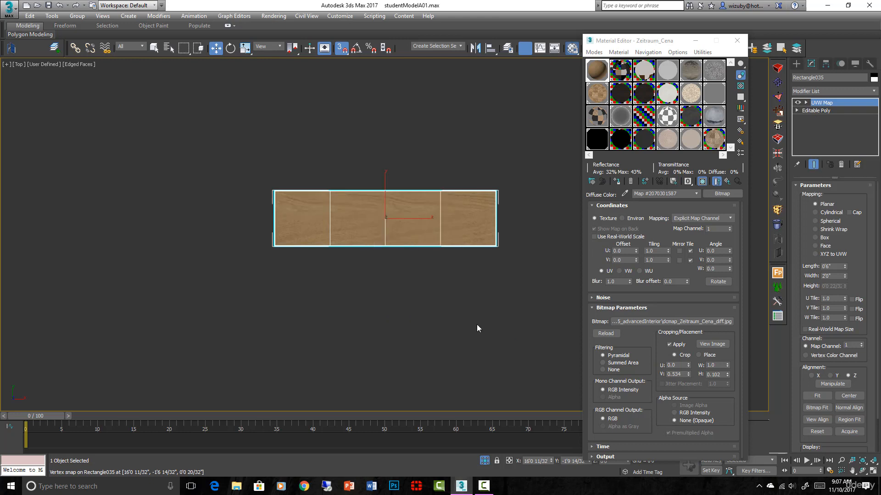
click(458, 285)
click(394, 211)
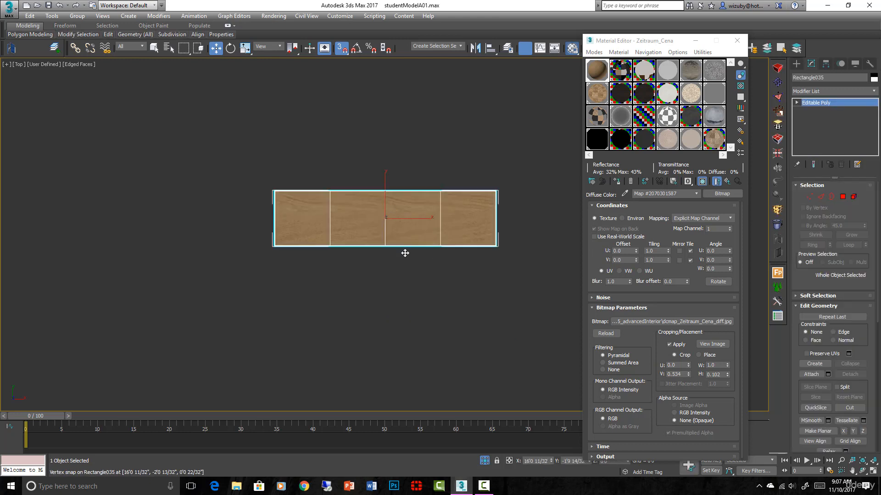
Close the Material Editor and, with angle snap on, rotate the plank 45 degrees about the Z axis
scroll(392, 275, up, 2)
key(e)
drag(388, 272, 416, 281)
key(m)
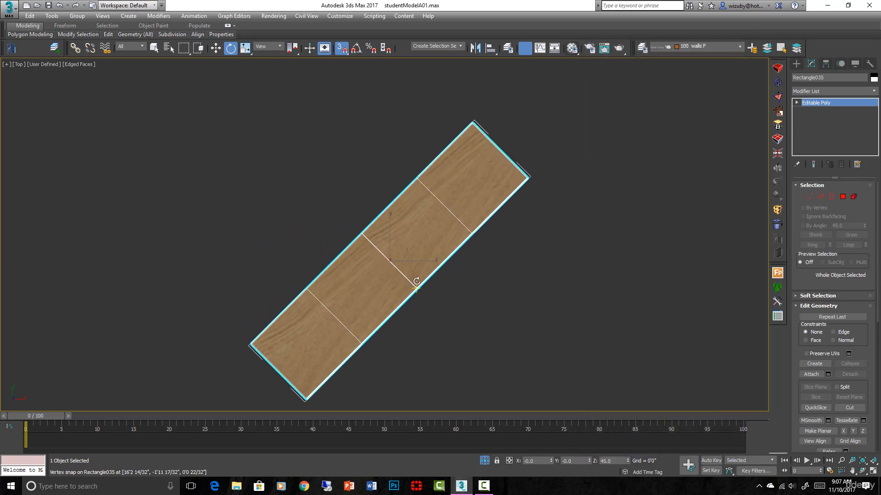
click(357, 48)
drag(380, 252, 378, 257)
click(588, 183)
scroll(588, 183, down, 3)
click(483, 236)
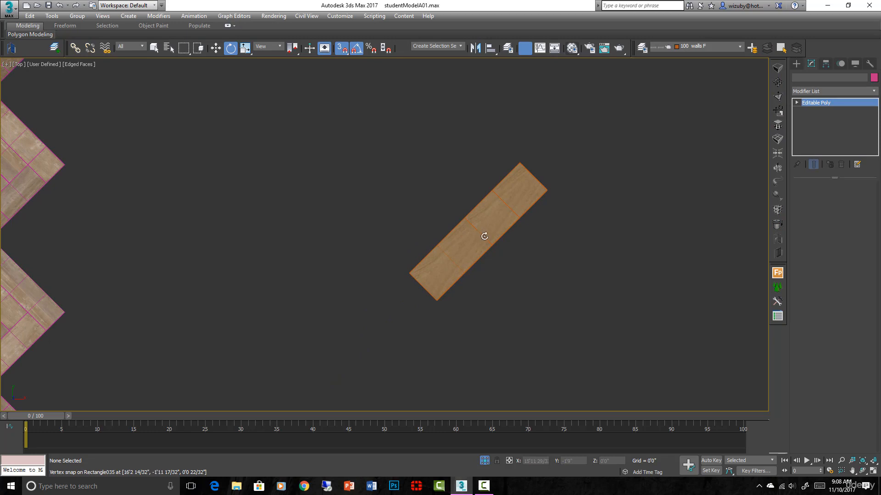
Select only the plank's top-face element and clone it beside the original with Clone To Element
scroll(483, 236, up, 3)
key(w)
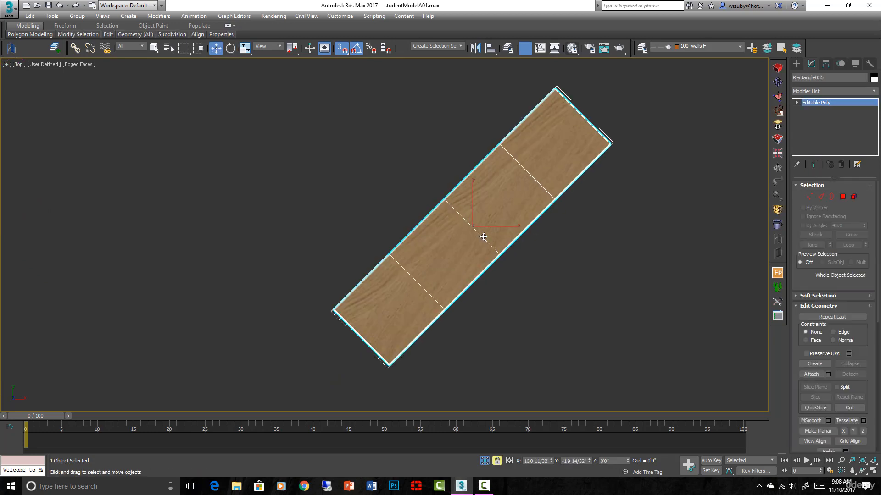
click(854, 198)
click(471, 218)
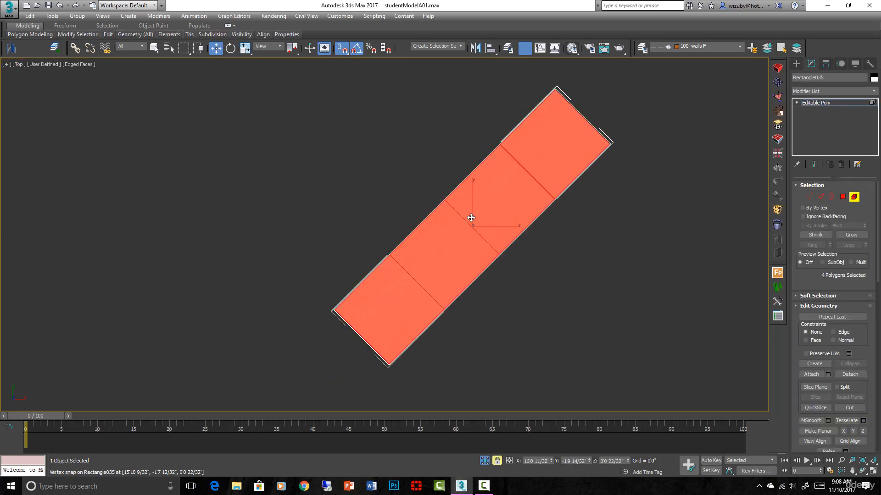
shift+drag(486, 220, 349, 224)
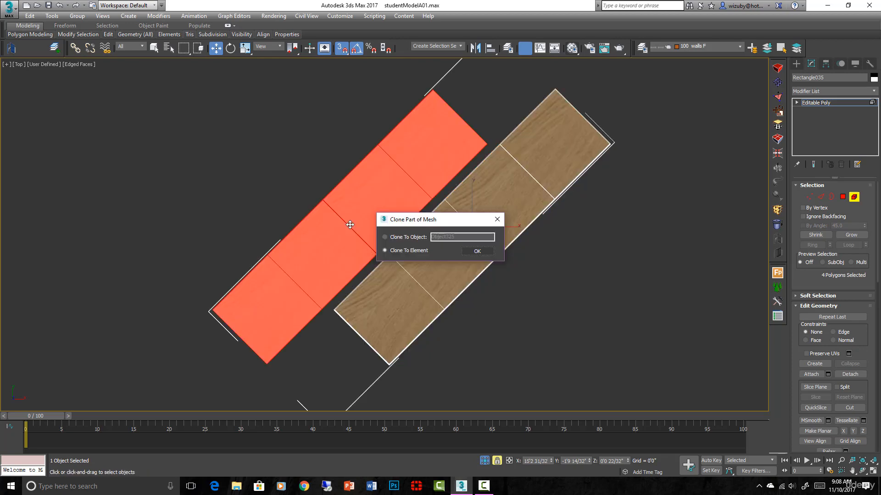
click(476, 252)
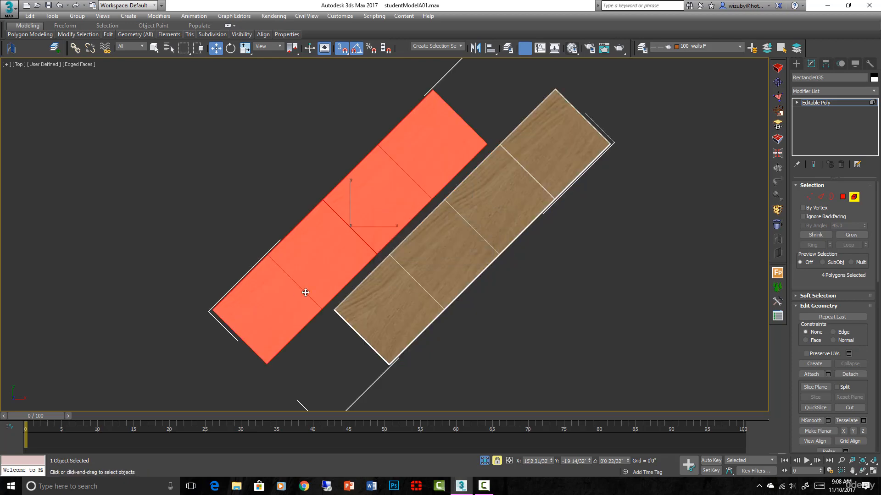
Snap the cloned top face to the original plank's corner, offset by one segment, and inspect it in 3D
scroll(304, 291, up, 5)
middle_drag(239, 338, 326, 307)
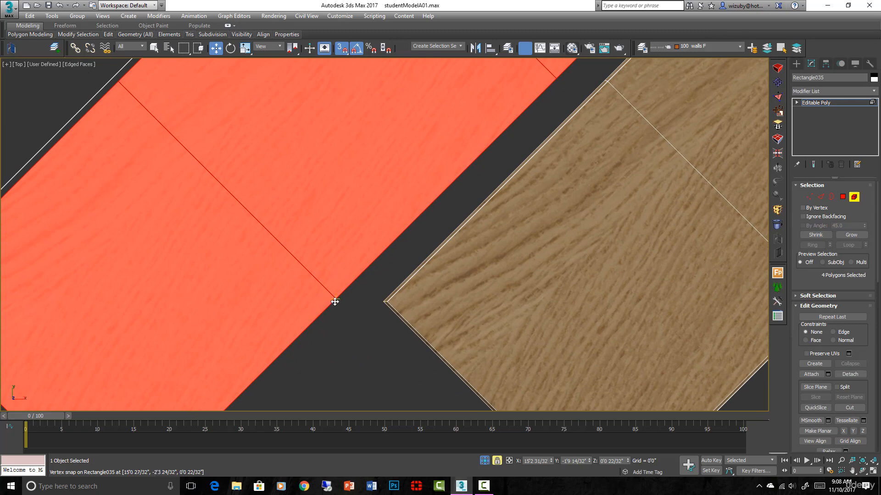
drag(335, 301, 377, 301)
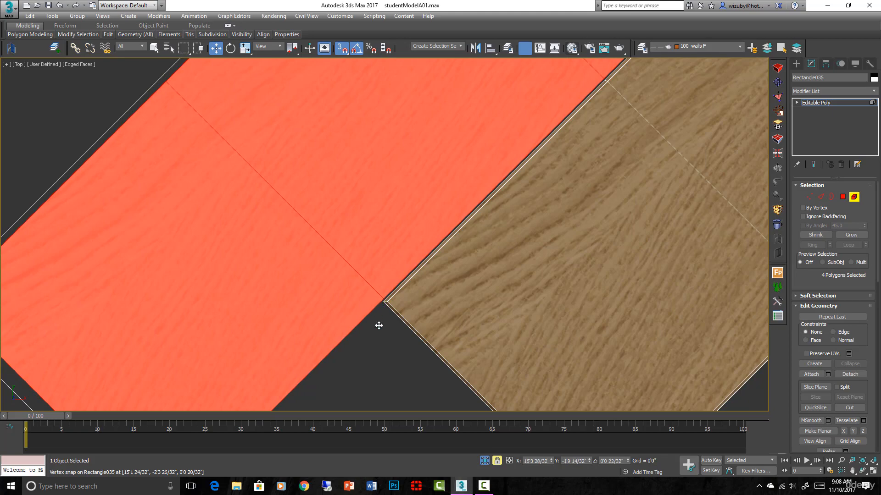
scroll(381, 321, down, 4)
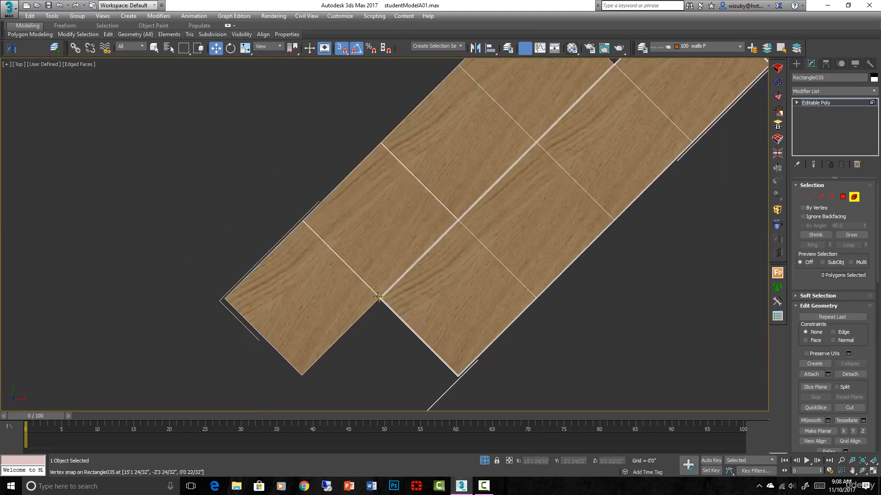
scroll(389, 326, up, 2)
alt+middle_drag(389, 326, 407, 300)
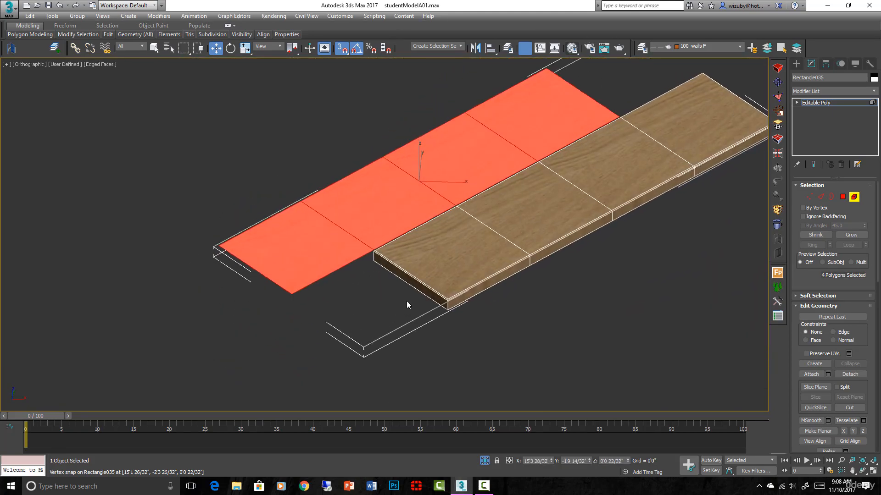
Undo the snapped move and the cloning of the top face
key(ctrl+z)
key(ctrl+z)
key(ctrl+z)
key(ctrl+z)
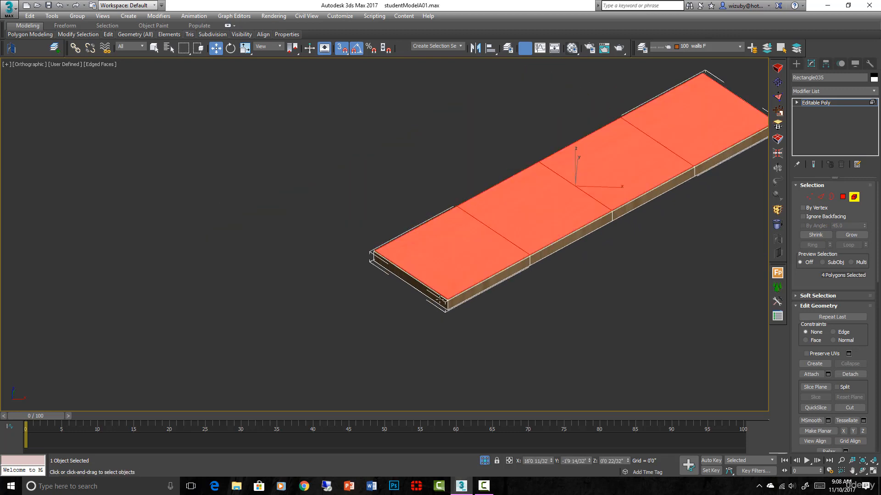
Select the complete plank element, including its sides and chamfers, and return to the top view
click(651, 258)
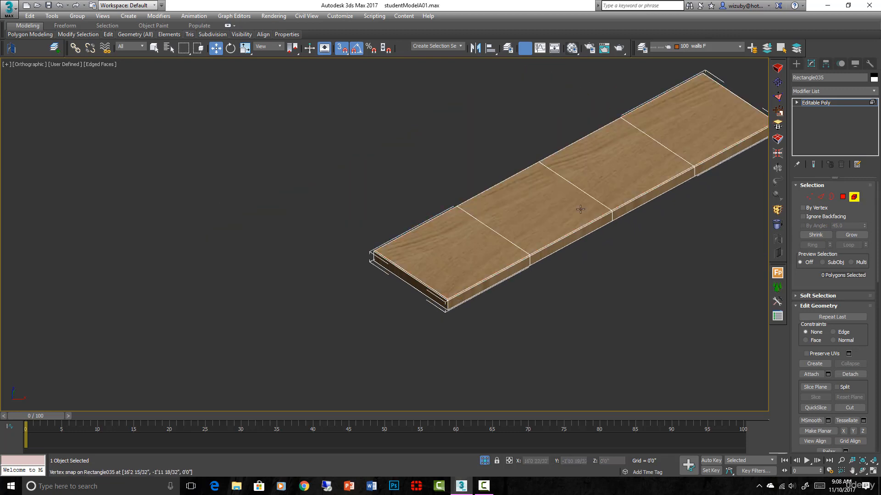
double_click(580, 210)
click(843, 197)
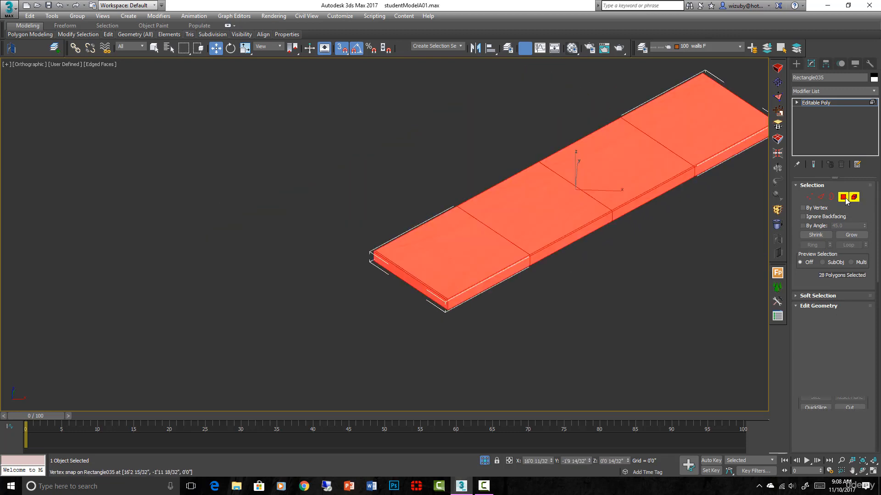
click(614, 171)
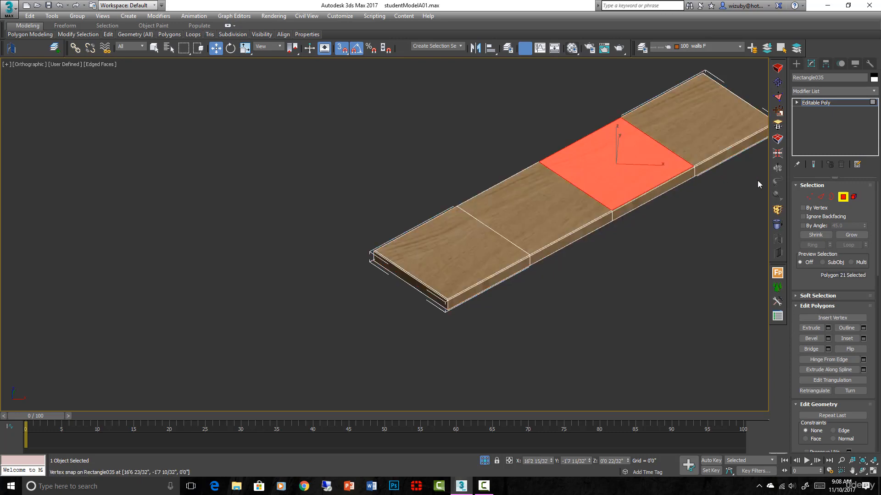
click(853, 197)
key(t)
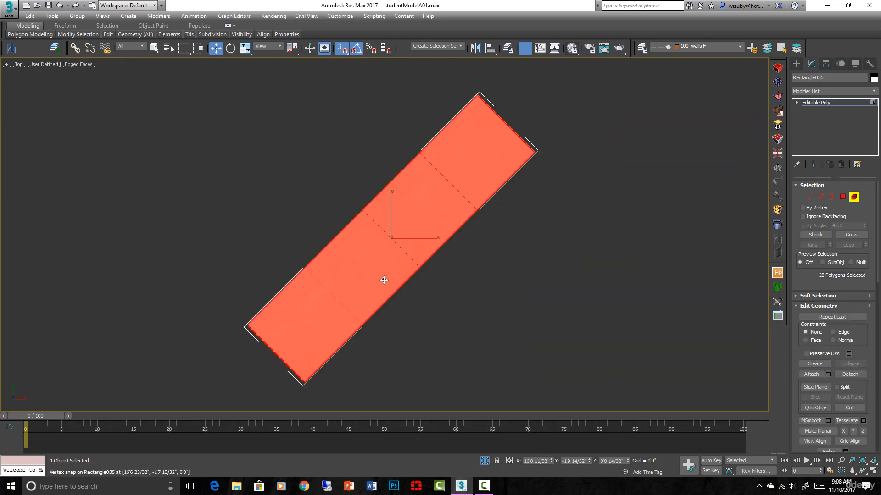
Clone the complete plank as an element and vertex-snap the copy against the original, offset by one segment
shift+drag(382, 280, 269, 277)
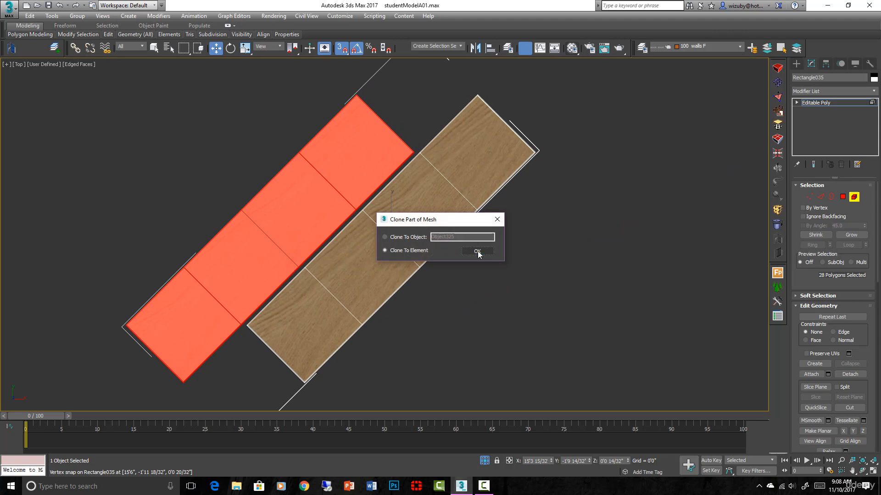
click(476, 251)
scroll(307, 290, up, 8)
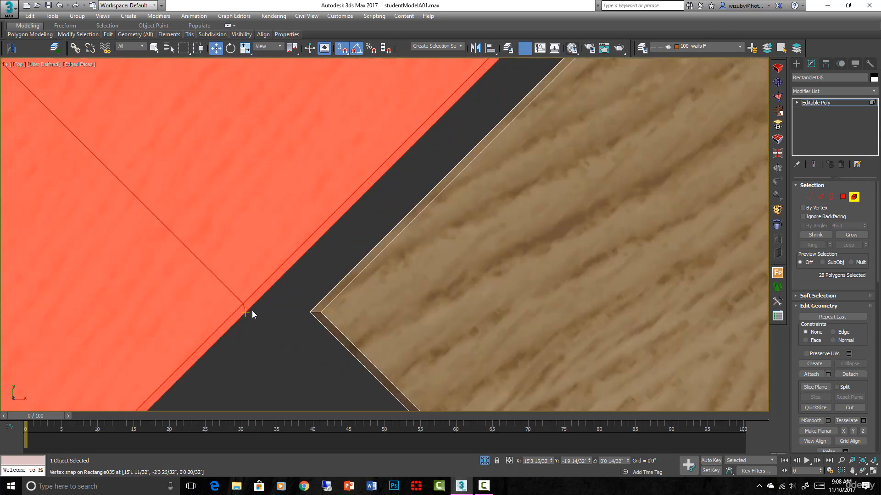
drag(247, 311, 303, 312)
scroll(423, 222, down, 10)
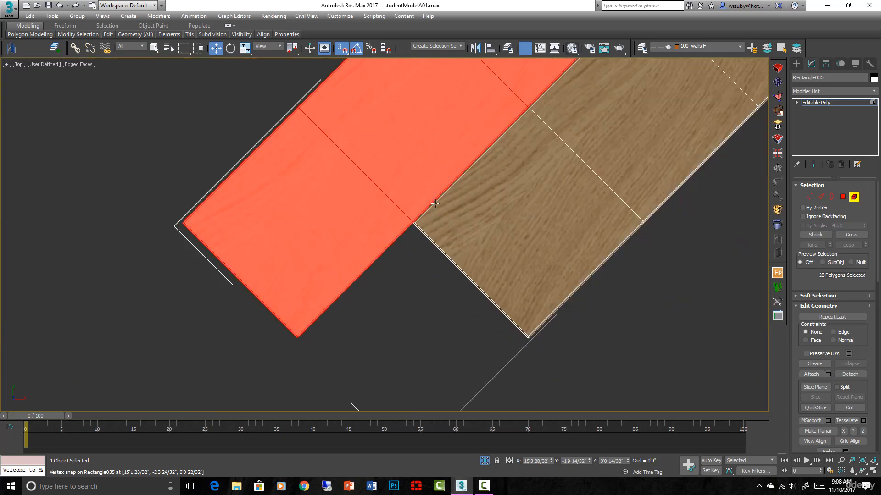
alt+middle_drag(623, 240, 631, 209)
key(t)
key(z)
scroll(525, 233, down, 3)
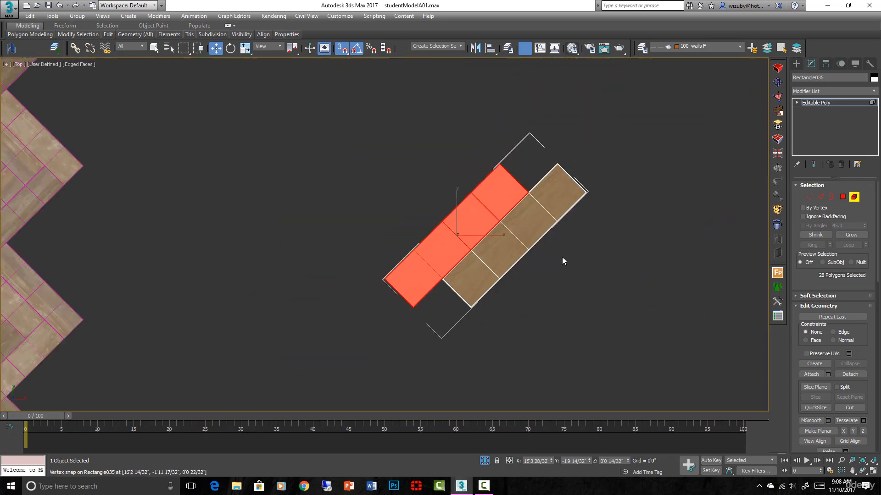
Clone both planks as elements and vertex-snap the copied pair against the first pair
key(ctrl+a)
scroll(706, 226, down, 3)
key(alt+q)
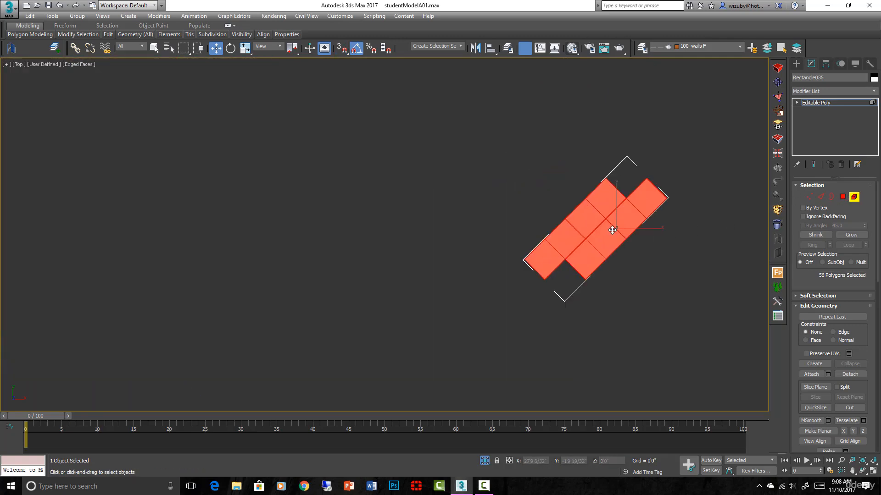
mouse_move(609, 229)
shift+mouse_down()
mouse_move(509, 230)
mouse_move(521, 231)
shift+mouse_up()
key(Return)
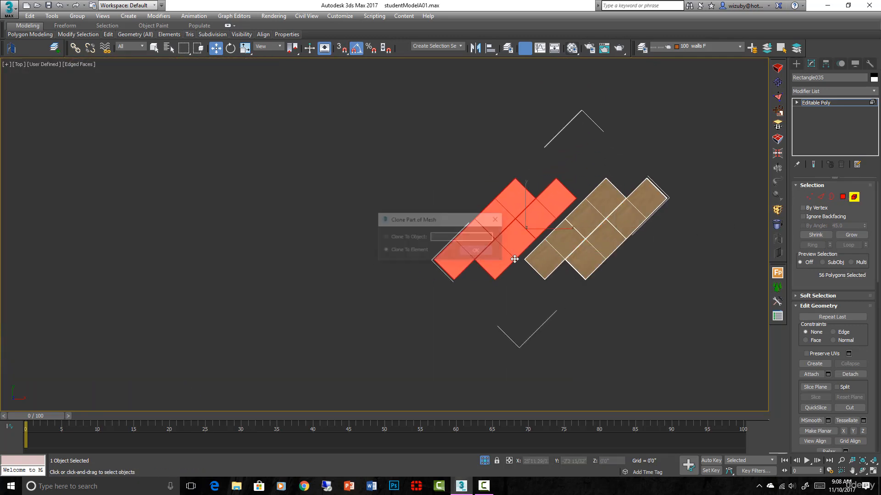
scroll(522, 260, up, 6)
key(s)
drag(512, 261, 611, 258)
scroll(560, 282, down, 5)
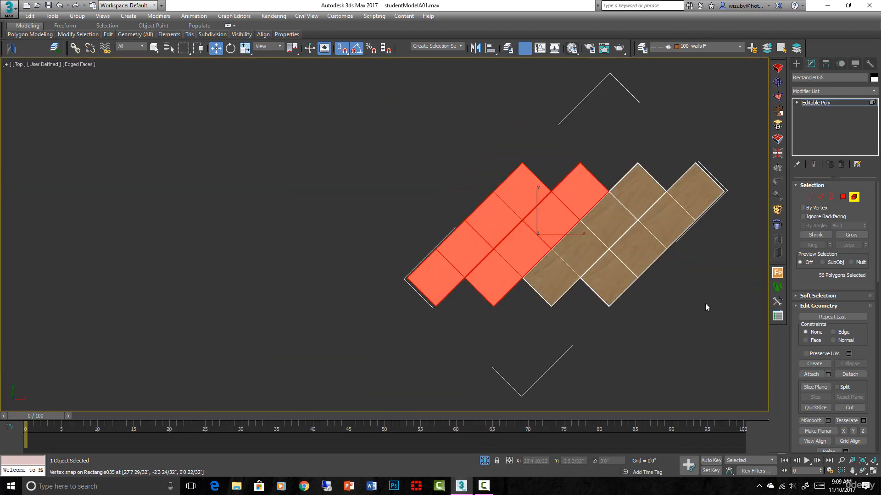
Continue cloning all planks as elements and snapping the copies edge to edge until the row has 16 planks
ctrl+click(635, 263)
shift+drag(578, 234, 338, 234)
click(477, 249)
scroll(407, 269, up, 8)
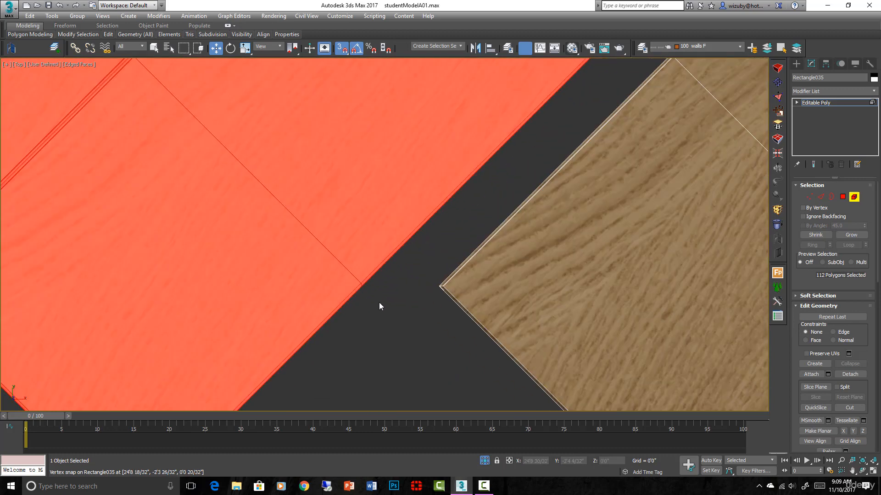
drag(362, 287, 434, 288)
scroll(434, 288, down, 9)
Leave element editing, turn off the edged-faces display, and reselect the plank row to inspect it against the reference floor
click(855, 199)
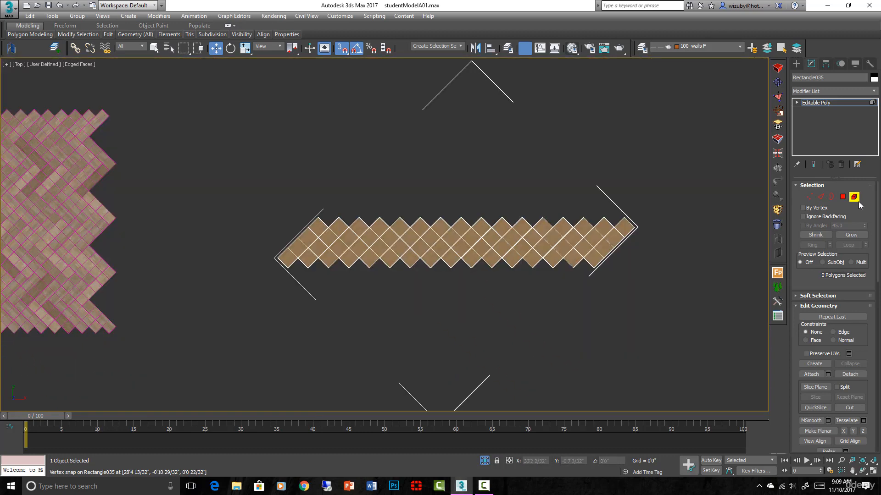
click(628, 183)
key(F4)
scroll(598, 229, up, 5)
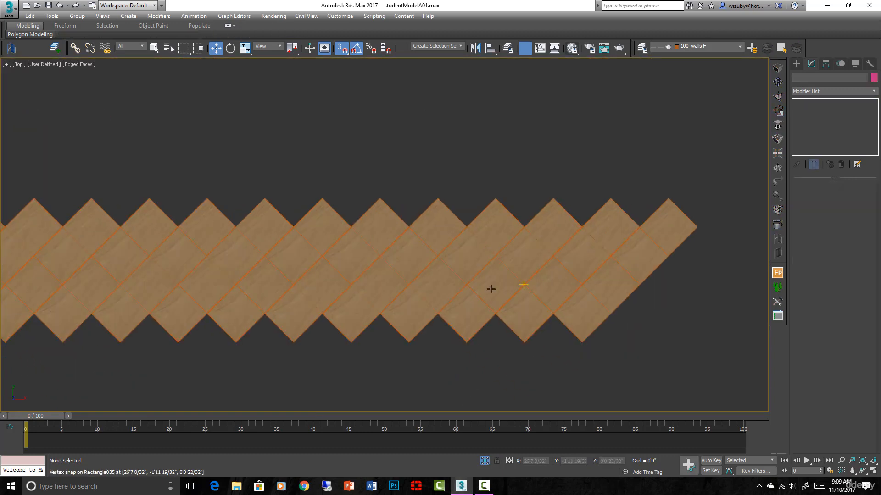
scroll(306, 278, down, 5)
middle_drag(353, 271, 504, 212)
click(501, 211)
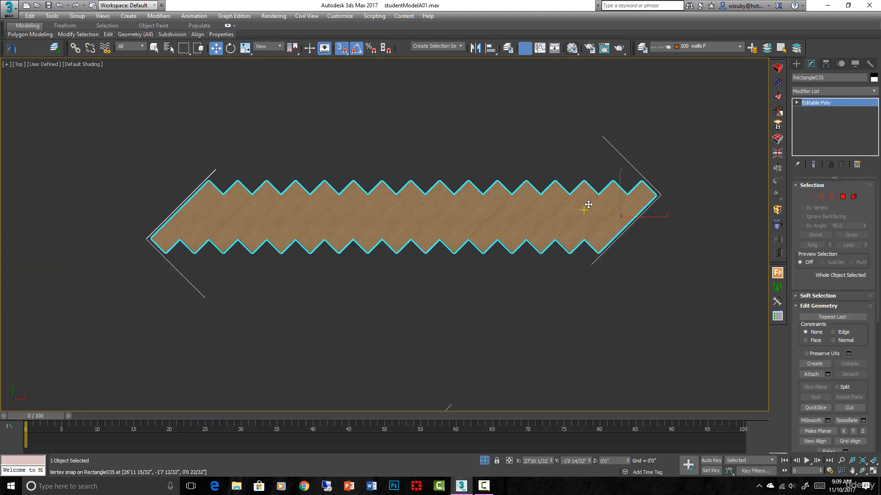
scroll(613, 194, up, 2)
scroll(530, 284, down, 4)
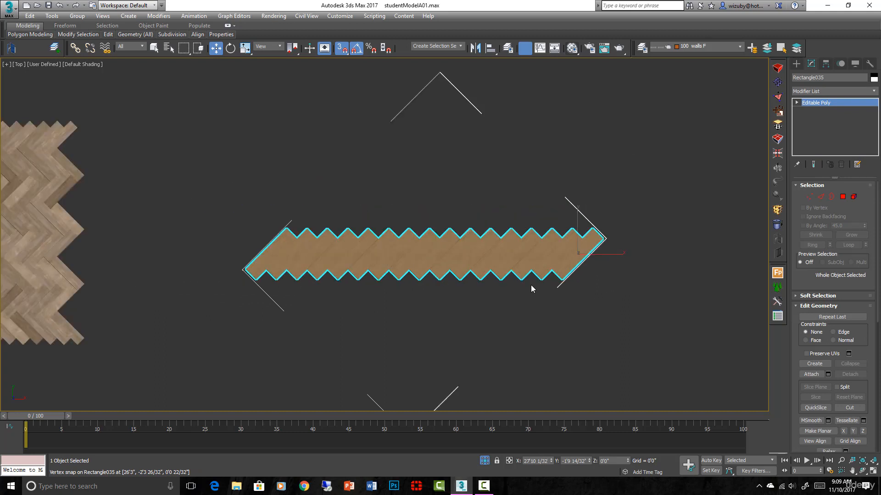
middle_drag(530, 285, 592, 267)
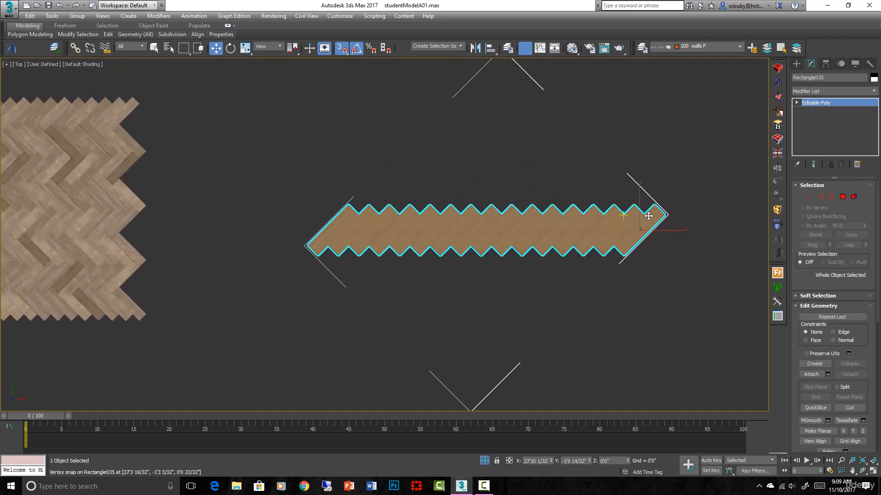
scroll(743, 209, up, 2)
Select every plank element in the row and clone the row just below the original with Clone To Element
click(854, 198)
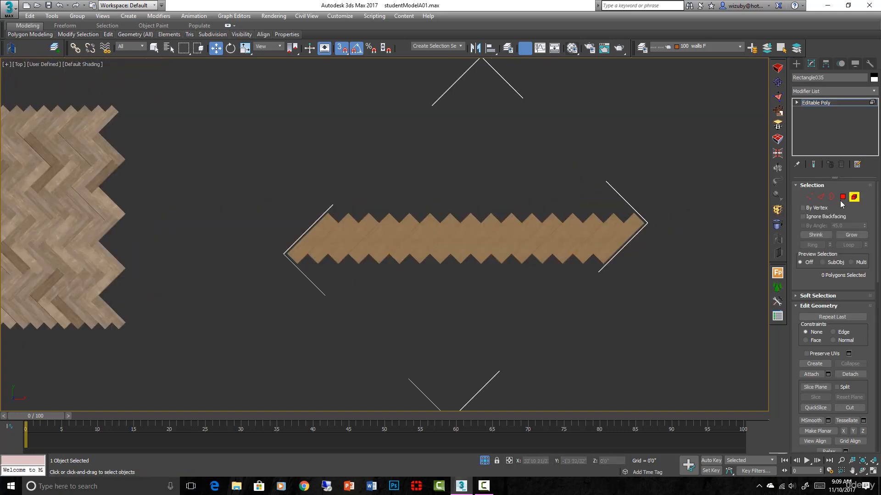
click(370, 239)
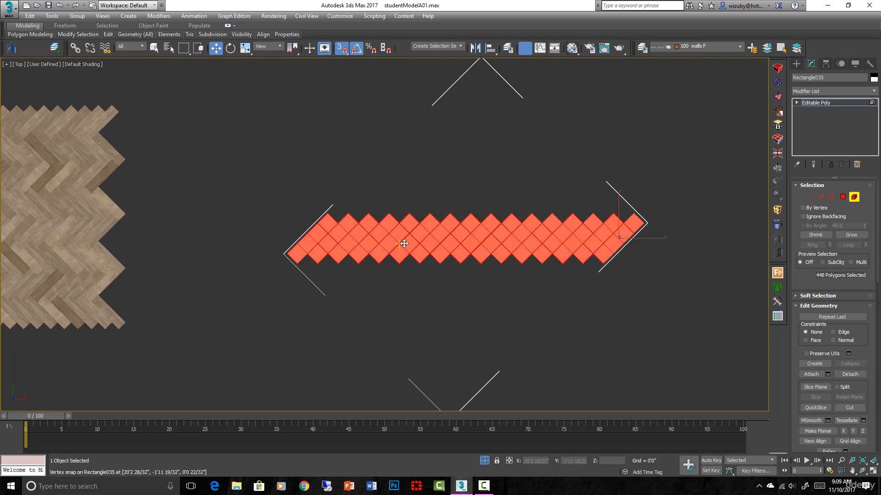
shift+drag(404, 243, 402, 302)
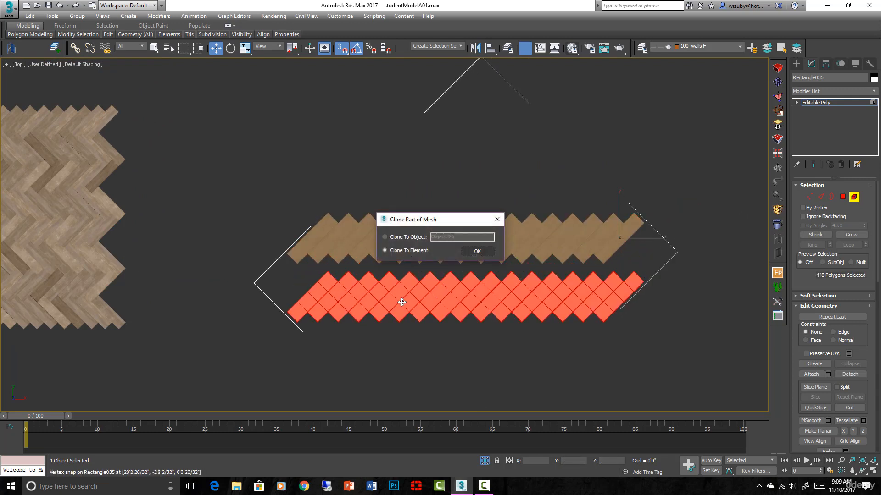
click(477, 252)
With vertex snap off, rotate each plank in the copied row 90 degrees about its own centre using Use Pivot Point Center
key(e)
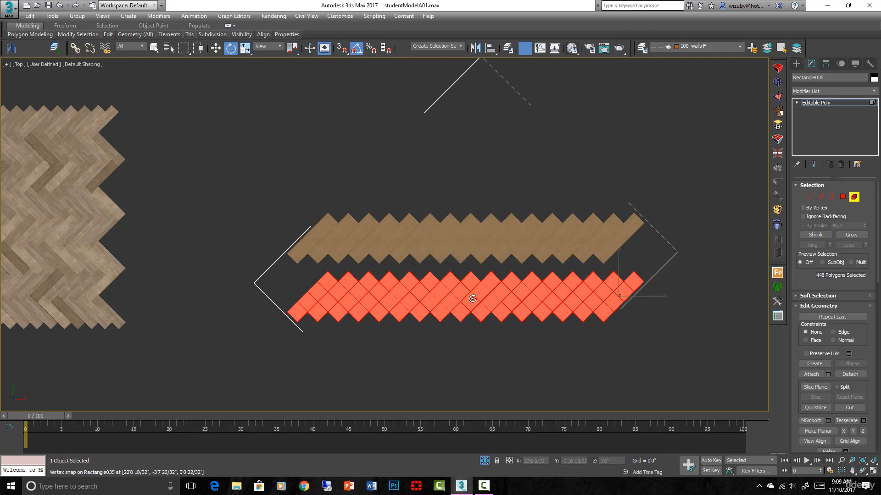
drag(472, 299, 514, 303)
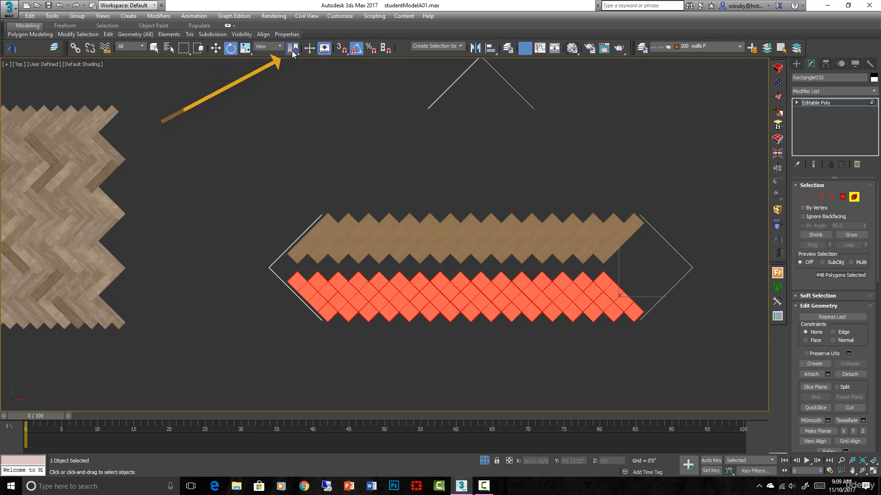
mouse_move(437, 286)
mouse_down()
mouse_move(480, 294)
mouse_move(437, 274)
mouse_up()
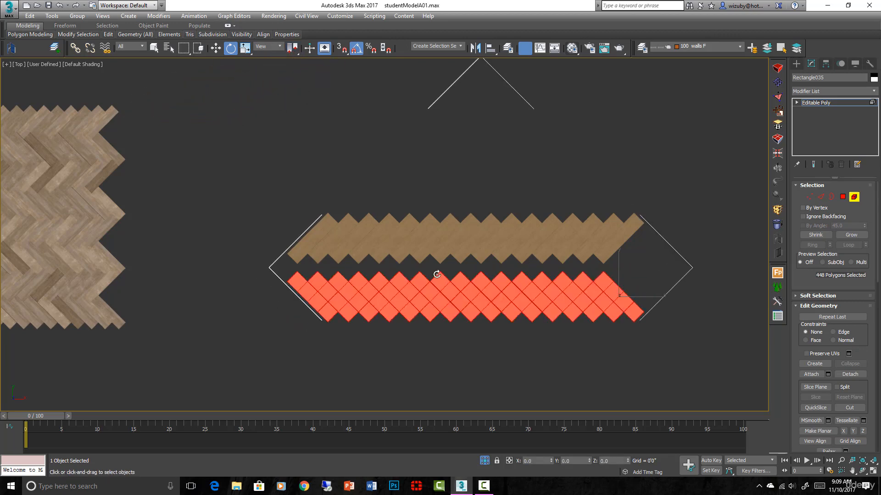
Turn vertex snap on and move the rotated row so its plank tips fit into the notches of the original row
scroll(566, 280, up, 5)
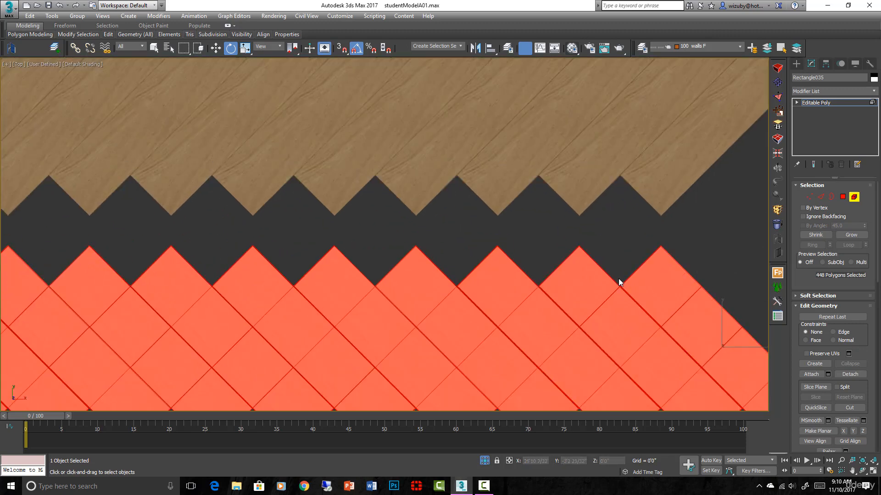
key(w)
key(s)
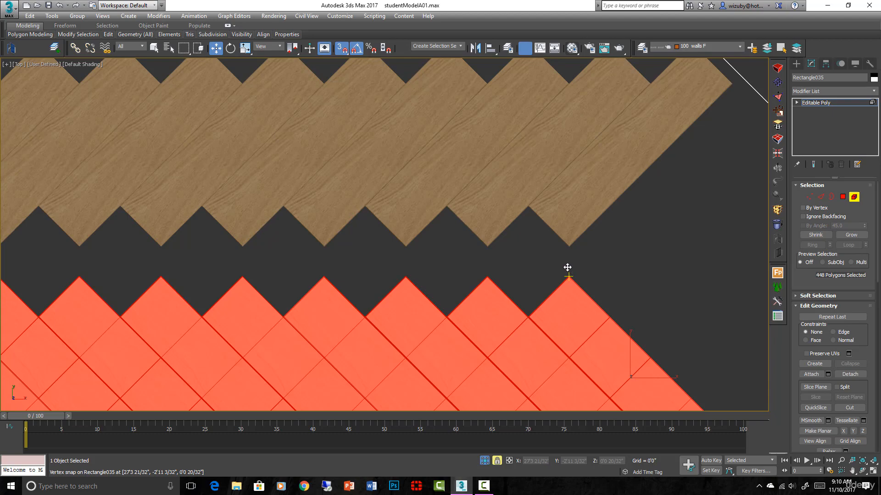
drag(567, 271, 508, 214)
scroll(530, 212, up, 8)
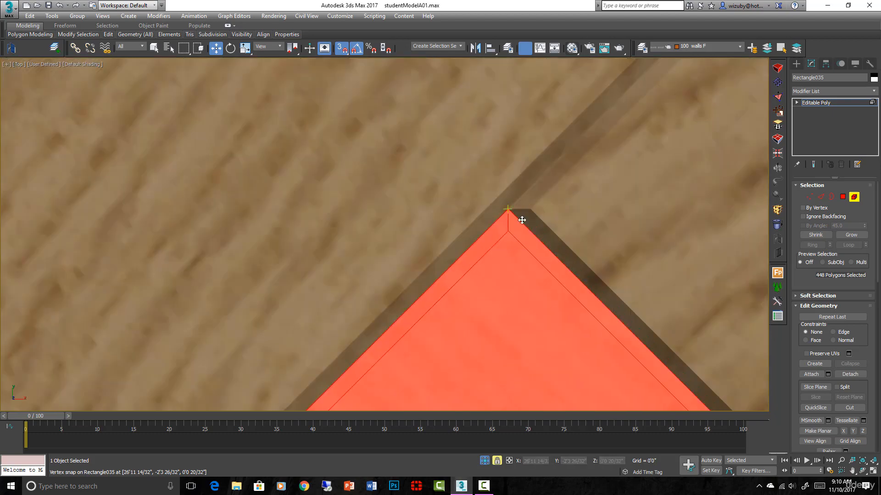
Select both interlocked plank rows and clone them together with Clone To Element, placing the copy just above the originals
scroll(522, 220, down, 8)
scroll(434, 240, up, 8)
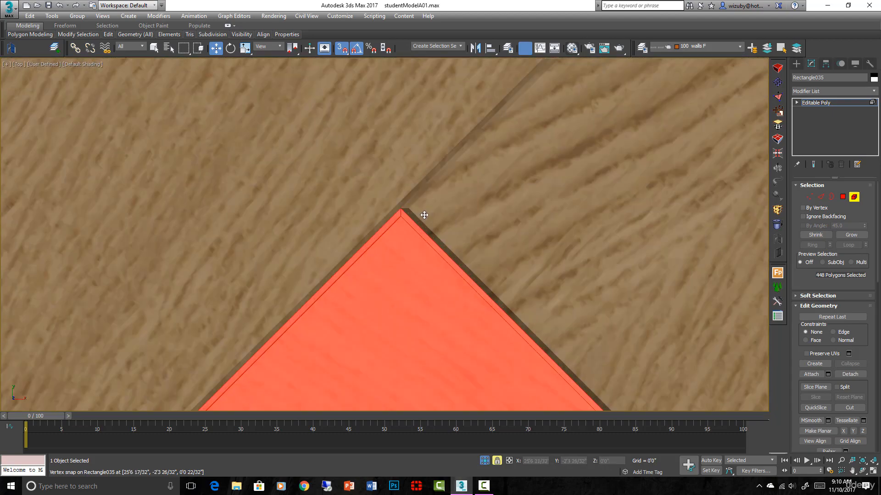
scroll(424, 215, down, 4)
middle_drag(177, 212, 563, 195)
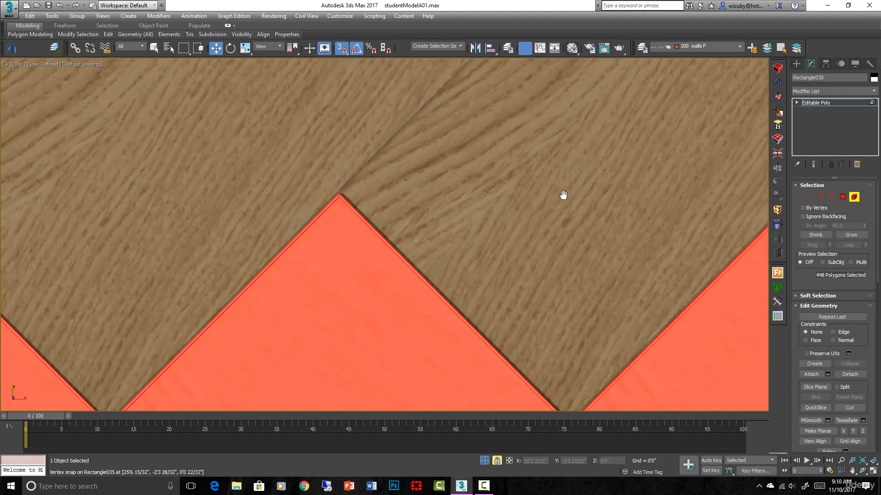
scroll(563, 195, down, 10)
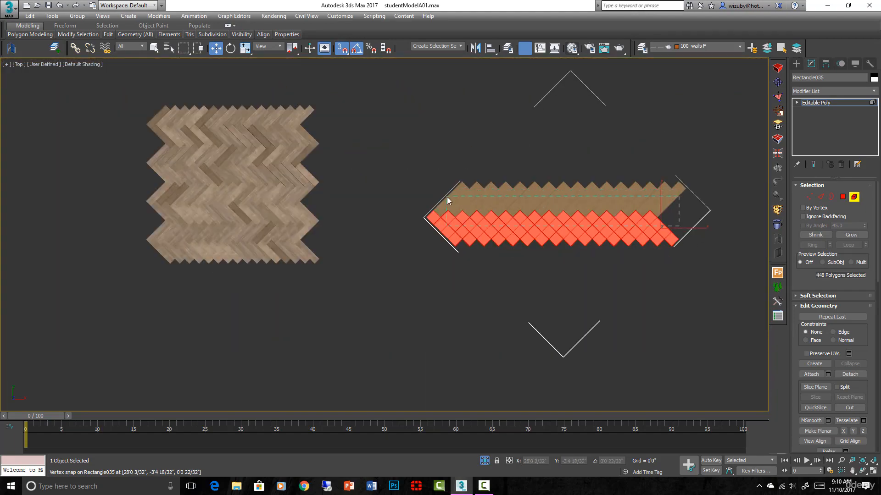
shift+drag(443, 215, 507, 142)
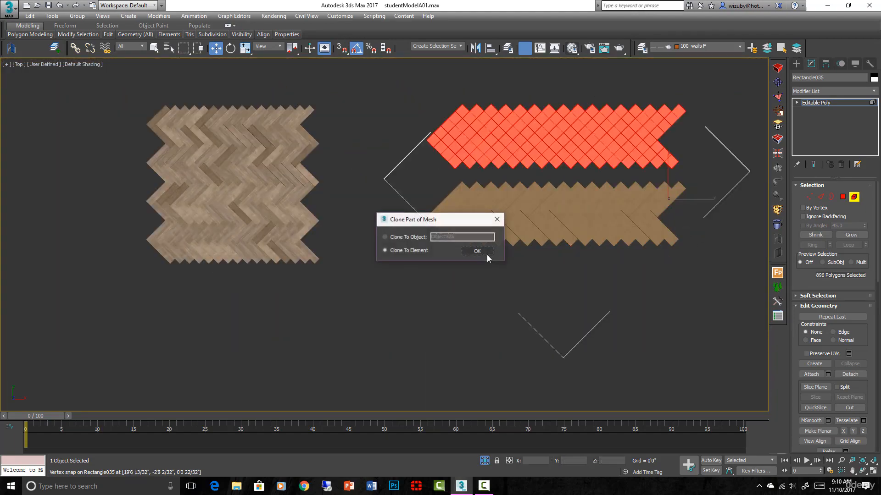
click(481, 252)
In element editing with vertex snap on, move the cloned pair of rows down so its lower tips fit into the notches of the original pair
scroll(700, 197, up, 10)
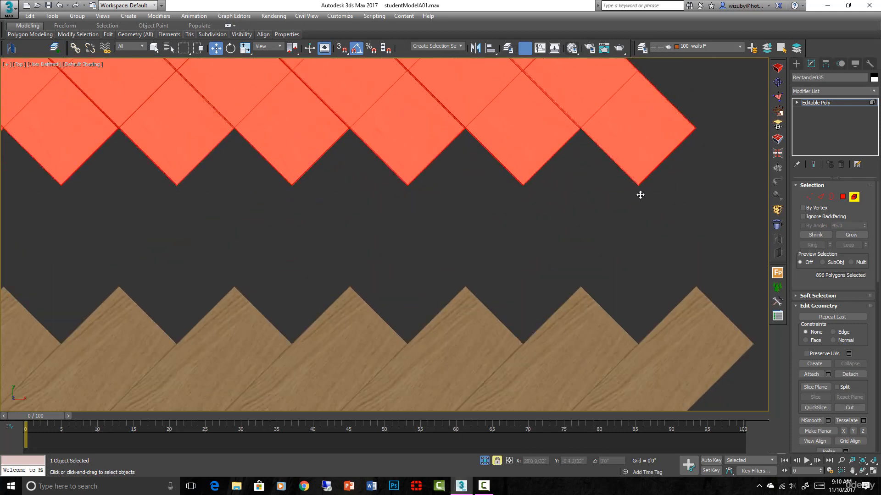
key(s)
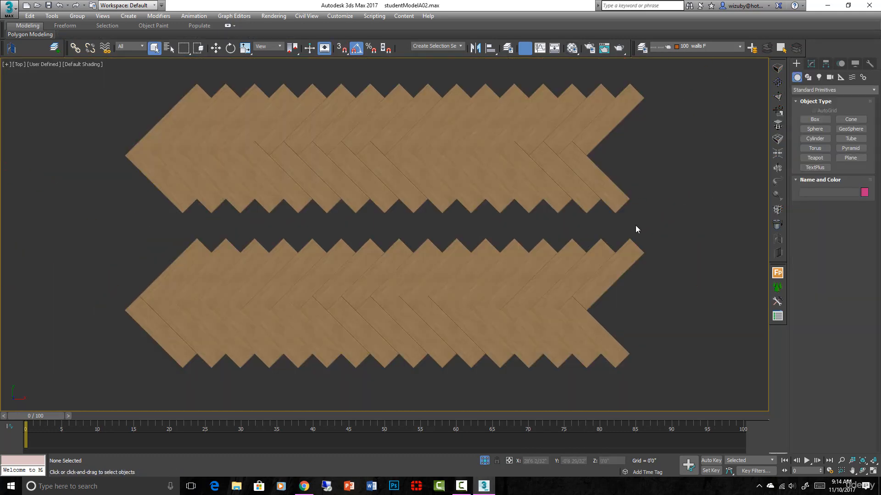
drag(635, 224, 330, 130)
click(811, 63)
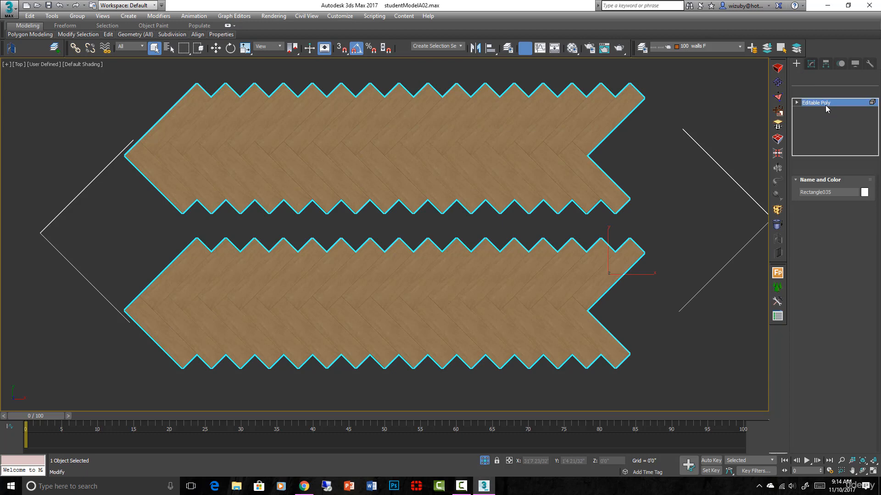
key(4)
scroll(634, 221, up, 10)
key(w)
key(s)
drag(562, 201, 559, 379)
scroll(560, 339, up, 5)
scroll(559, 284, down, 5)
scroll(559, 284, down, 5)
Select all four plank rows and, with vertex snap off, clone them above the floor using Clone To Element
middle_drag(559, 282, 560, 305)
scroll(659, 333, down, 3)
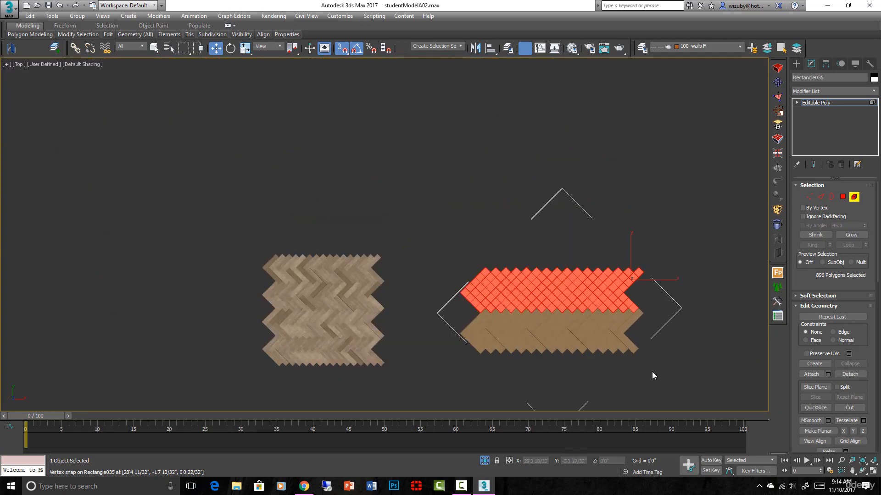
drag(423, 229, 423, 230)
key(s)
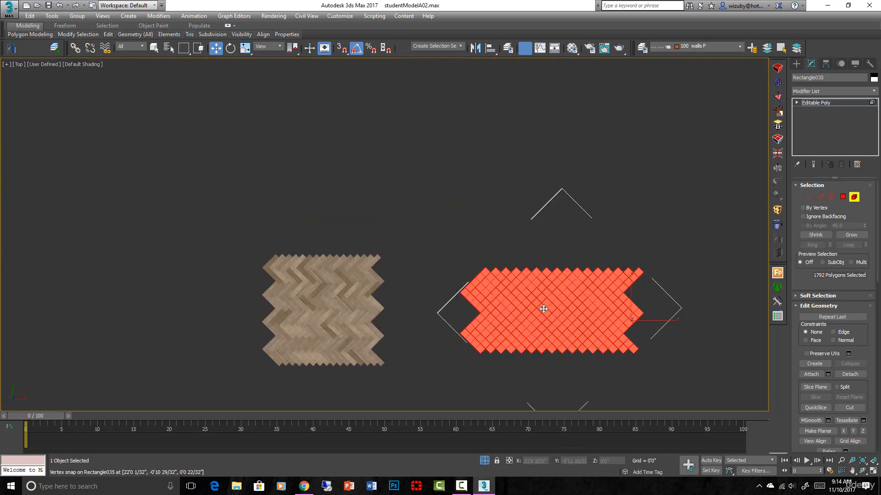
drag(544, 309, 546, 212)
click(477, 251)
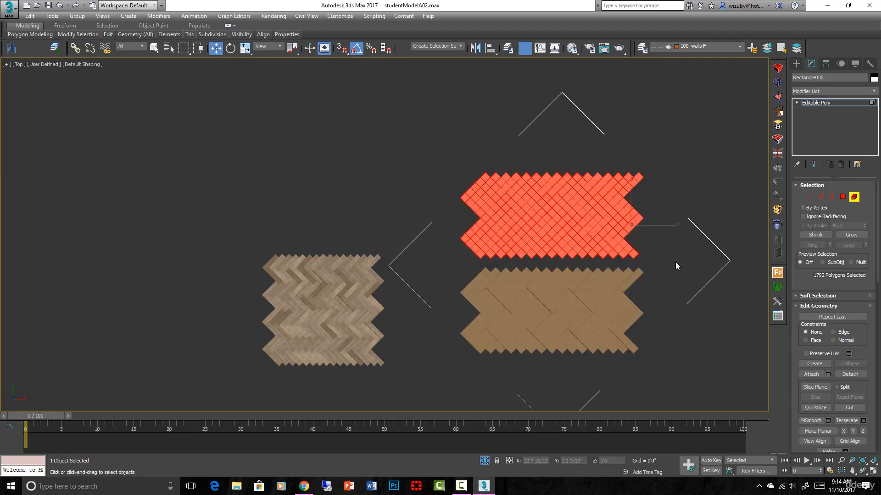
Turn vertex snap on and move the cloned four-row block down until its tips meet the notches along the lower block's upper edge
scroll(513, 251, up, 6)
key(s)
drag(487, 250, 493, 371)
middle_drag(494, 366, 491, 138)
scroll(491, 138, up, 6)
drag(473, 164, 472, 227)
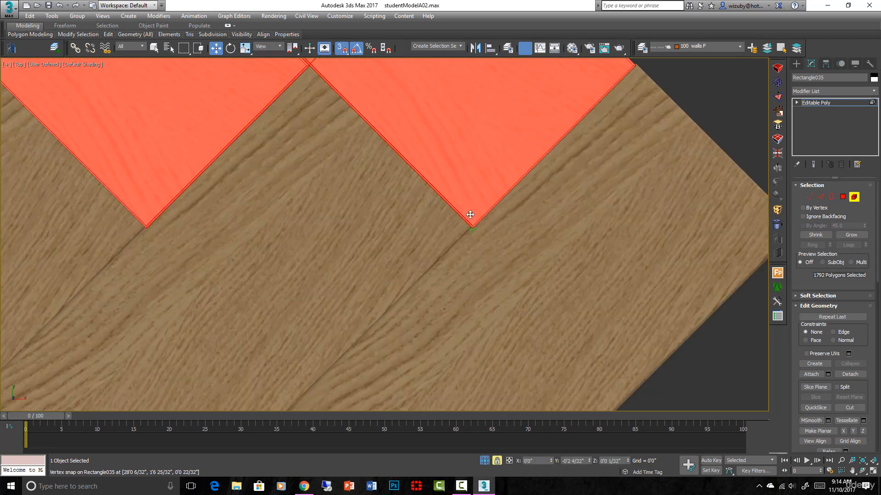
scroll(470, 225, up, 5)
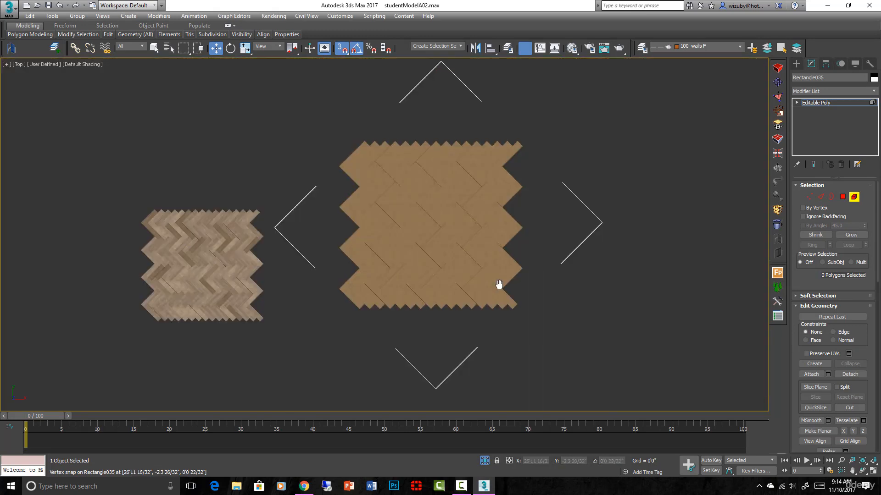
Select every plank element in the eight-row floor and clone the whole block to its right with Clone To Element
scroll(500, 286, down, 2)
drag(374, 169, 375, 168)
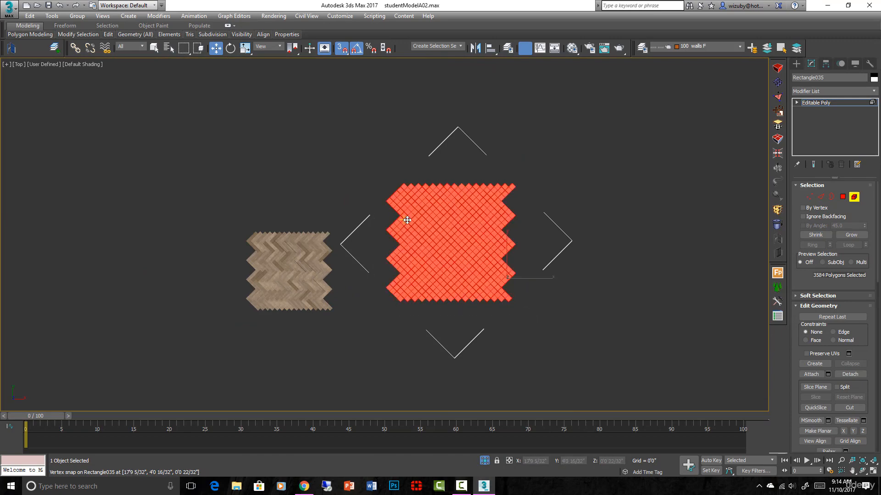
shift+drag(406, 220, 523, 221)
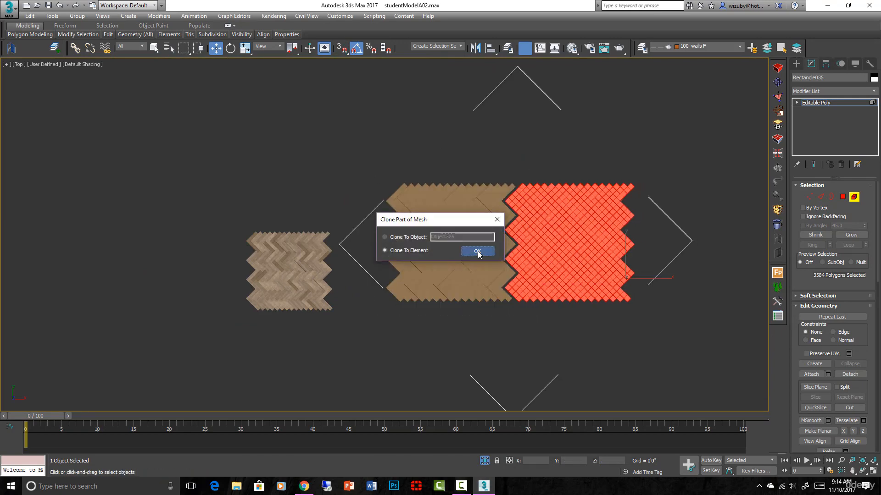
click(484, 255)
With vertex snap on and the selection locked, fit the right-hand block into the original block's zigzag edge, and leave element editing
scroll(511, 298, up, 5)
key(s)
key(space)
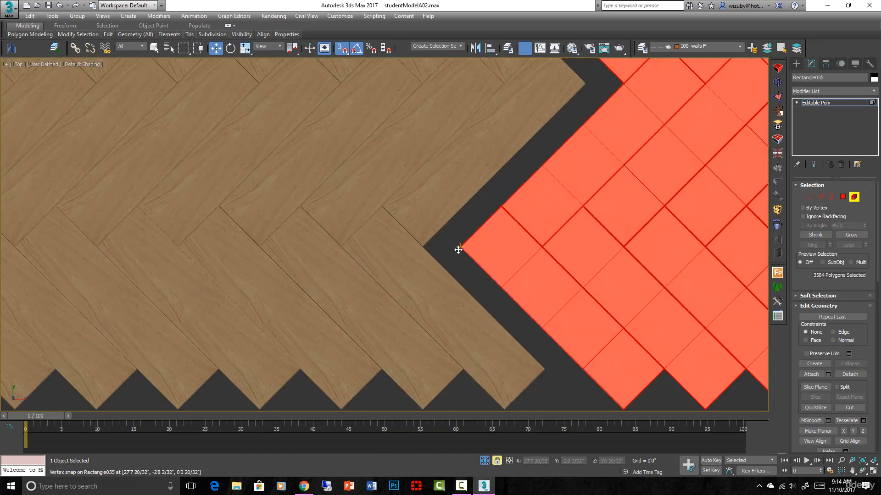
scroll(478, 236, down, 8)
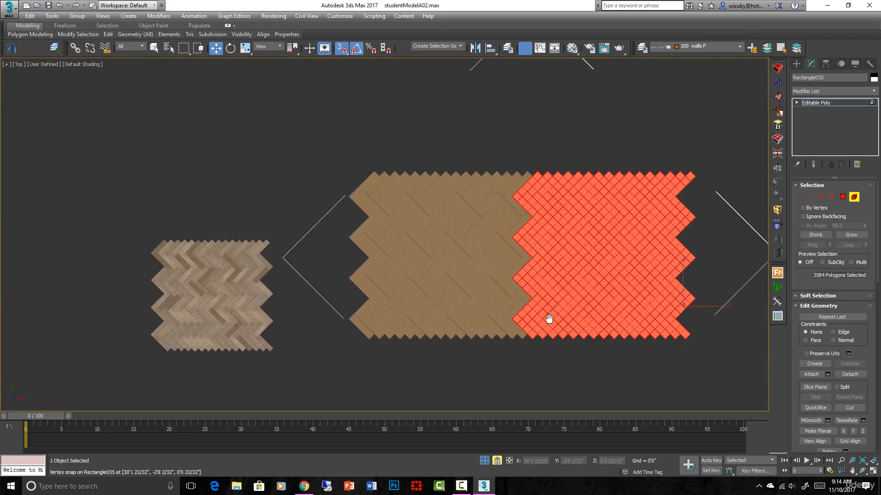
scroll(516, 212, down, 2)
scroll(581, 221, up, 2)
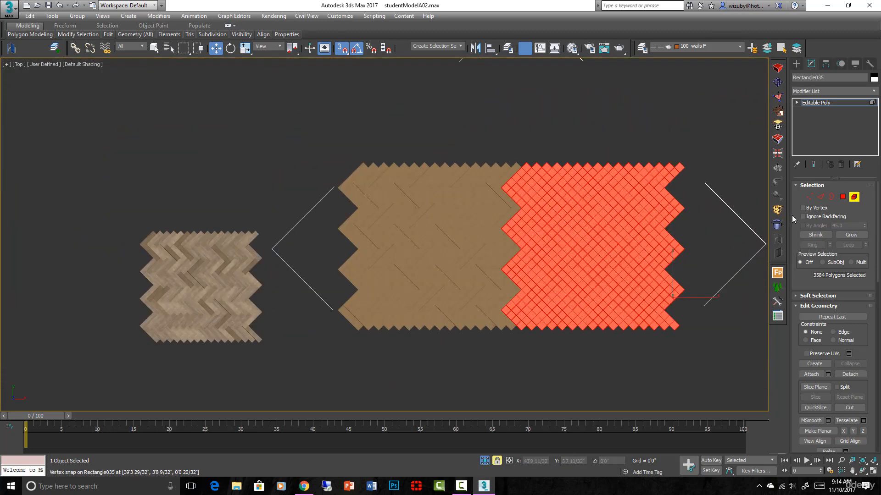
click(853, 197)
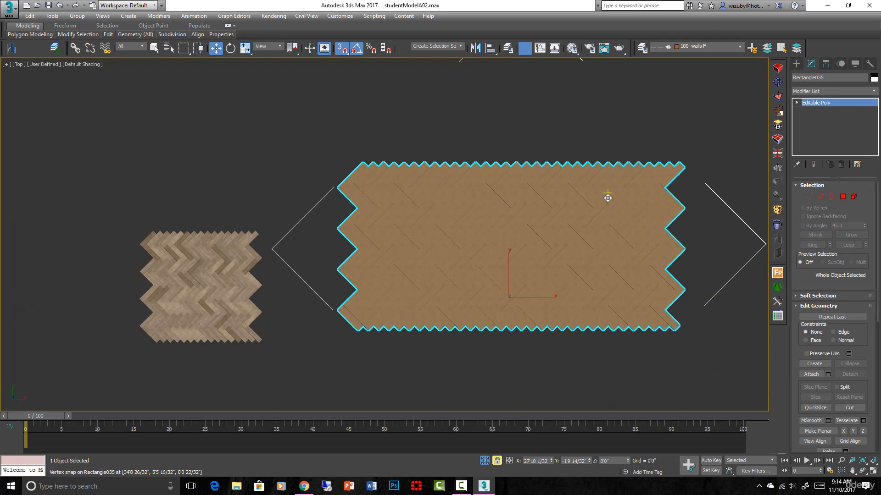
key(ctrl+z)
Select the finished plank floor, display its edged faces, and add a Noise modifier to it
scroll(608, 201, up, 5)
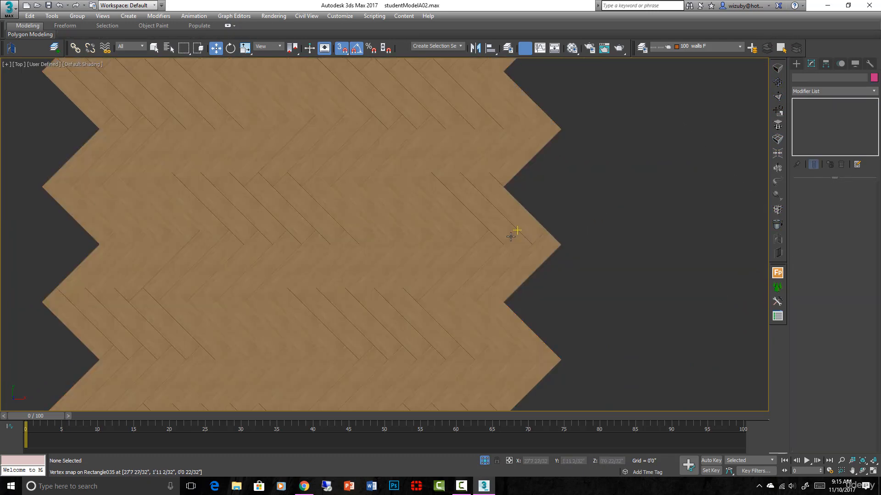
mouse_move(516, 232)
alt+middle_down()
mouse_move(512, 254)
mouse_move(499, 232)
alt+middle_up()
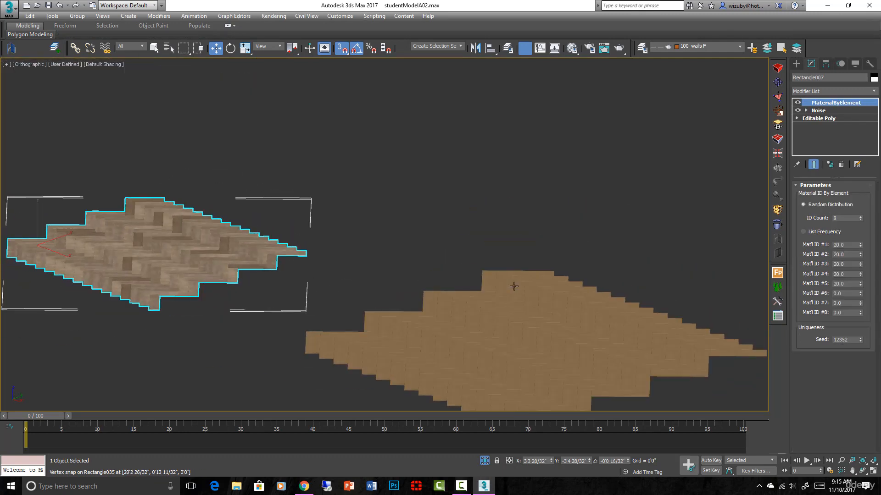
scroll(468, 229, up, 6)
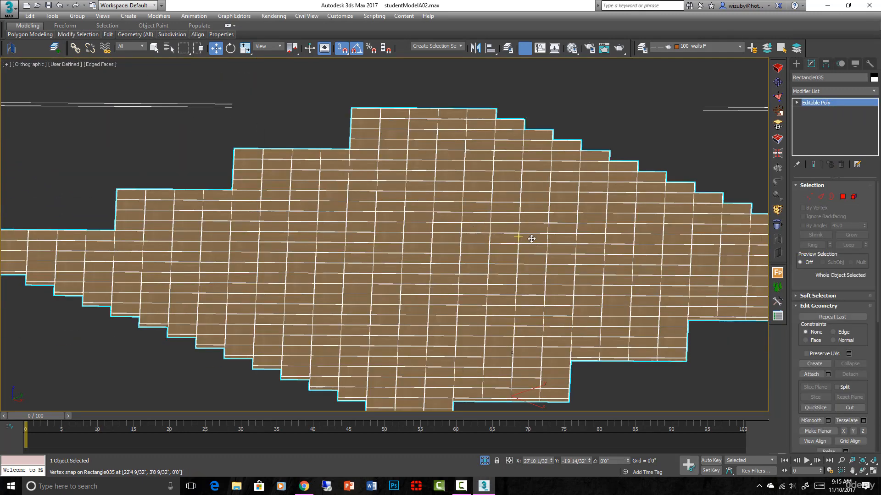
scroll(633, 230, down, 2)
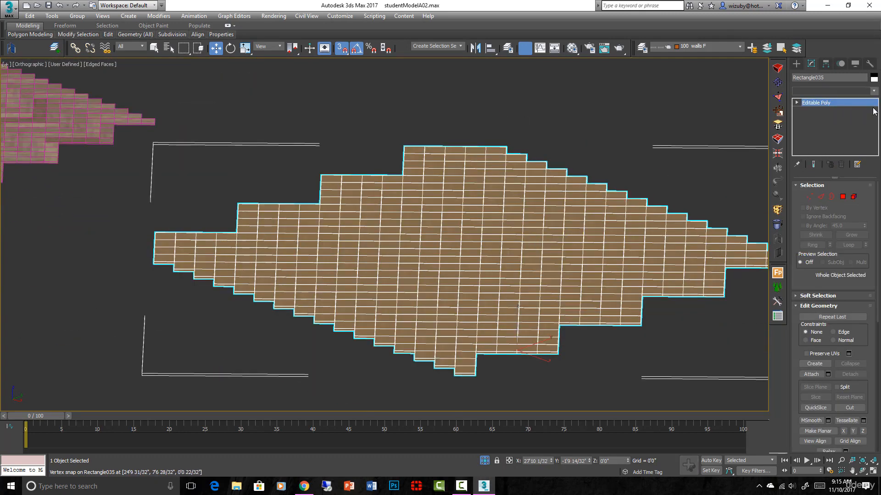
click(873, 92)
drag(875, 121, 868, 204)
click(826, 390)
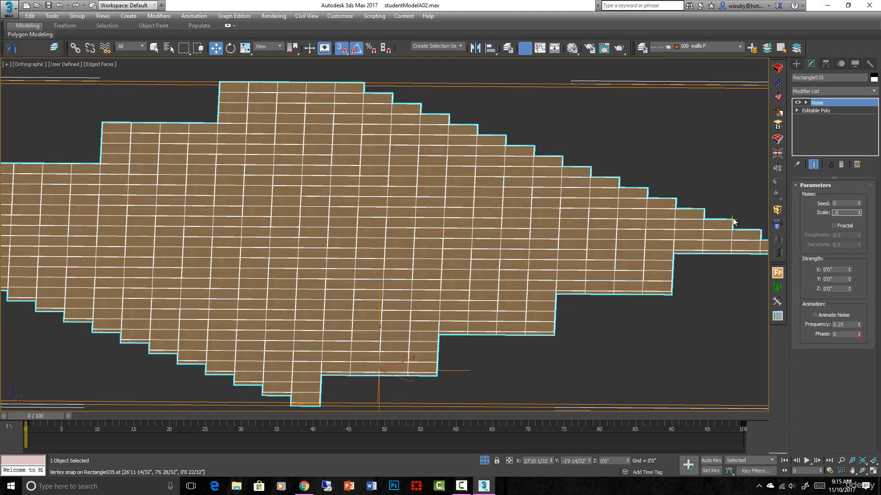
Set the Noise scale to 0.5, enable Fractal, and set the Z strength to 0'0 4/32"
click(834, 225)
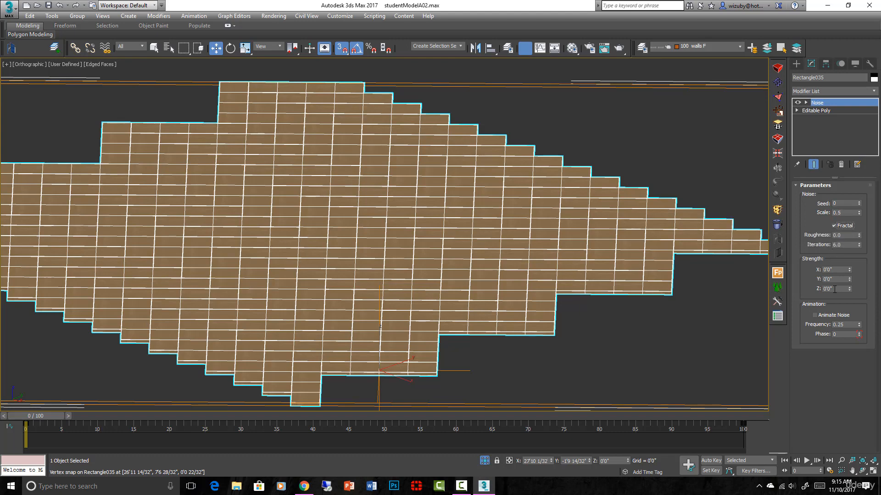
scroll(615, 275, up, 3)
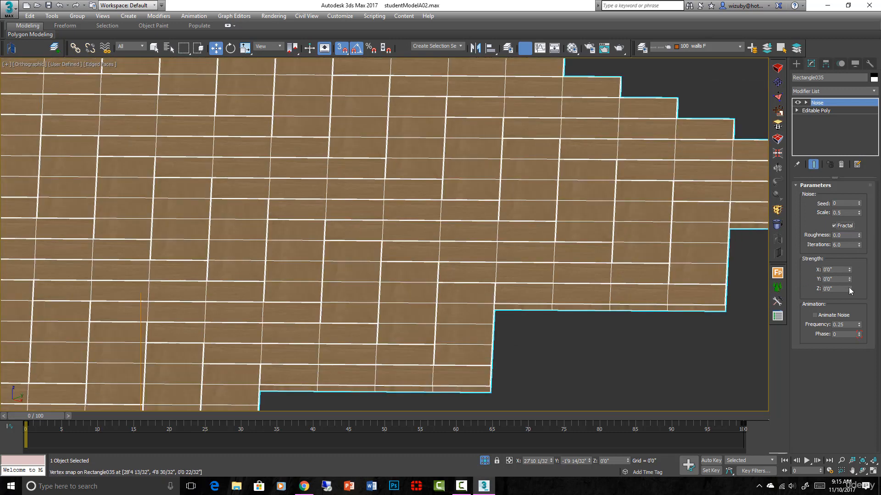
mouse_move(848, 287)
mouse_down()
mouse_move(856, 216)
mouse_move(862, 281)
mouse_up()
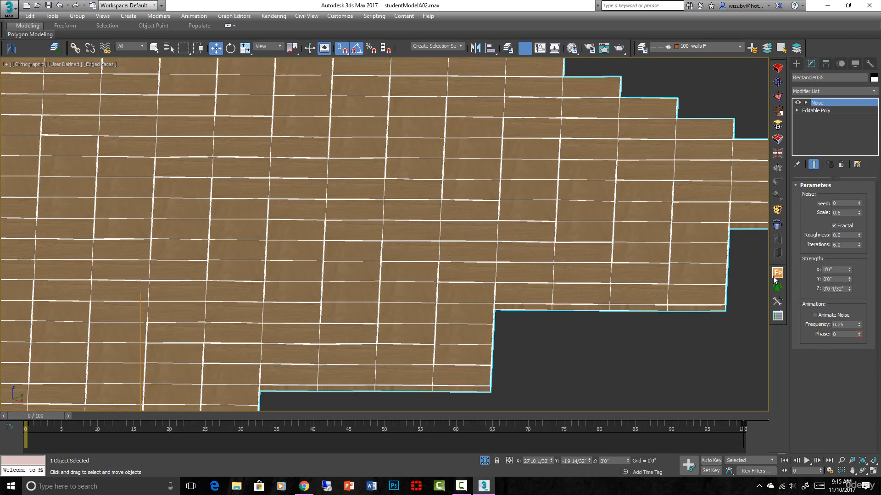
Examine the Noise effect on the plank heights and seams from the front and in close-up orthographic views, toggling edged faces
key(z)
alt+middle_drag(519, 339, 576, 265)
key(f)
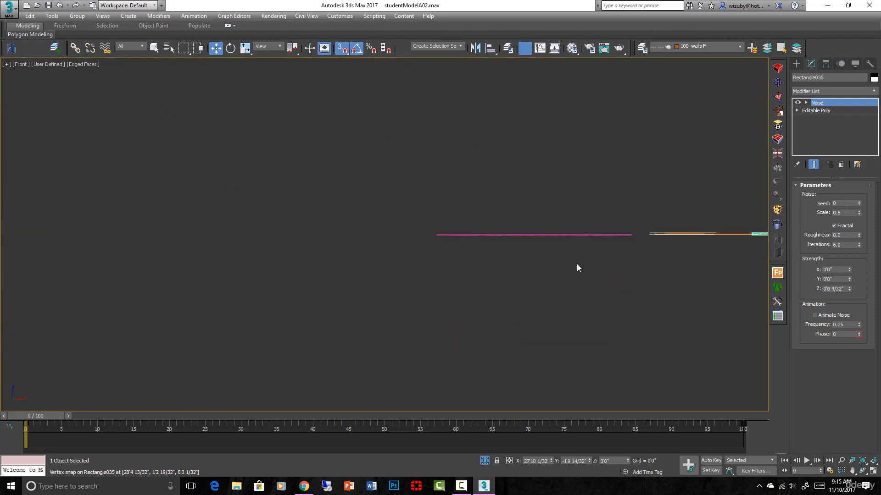
scroll(577, 263, up, 8)
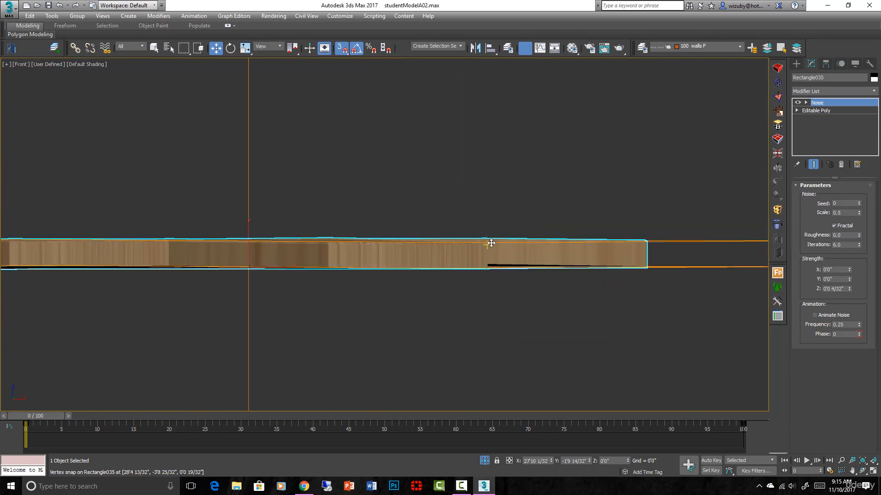
scroll(493, 246, down, 2)
alt+middle_drag(494, 246, 517, 266)
key(F4)
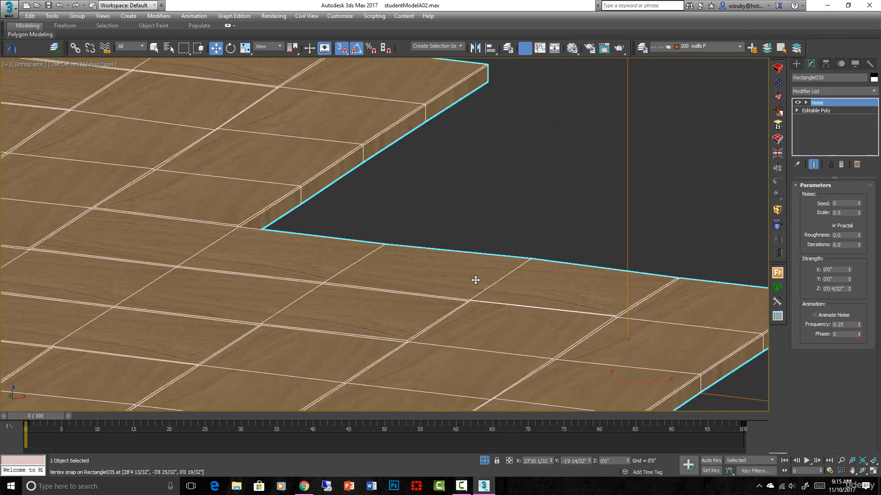
scroll(544, 255, down, 3)
scroll(518, 279, up, 10)
scroll(536, 317, down, 3)
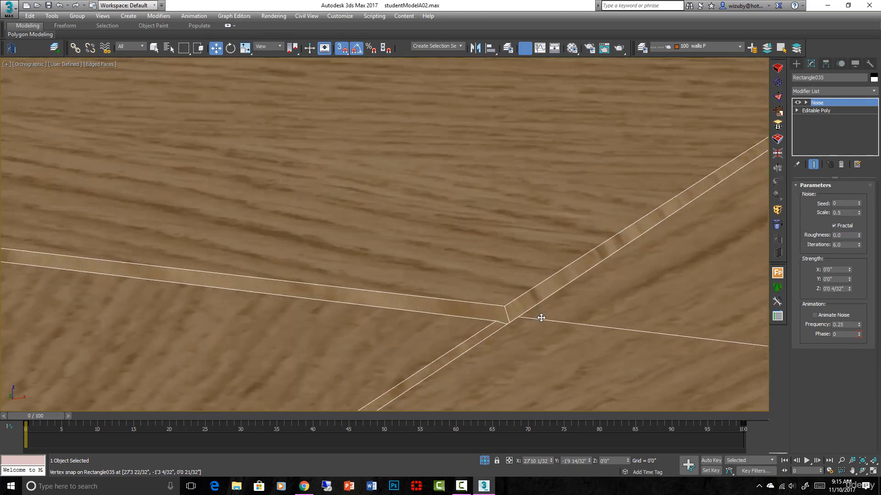
scroll(512, 280, down, 2)
scroll(512, 279, down, 6)
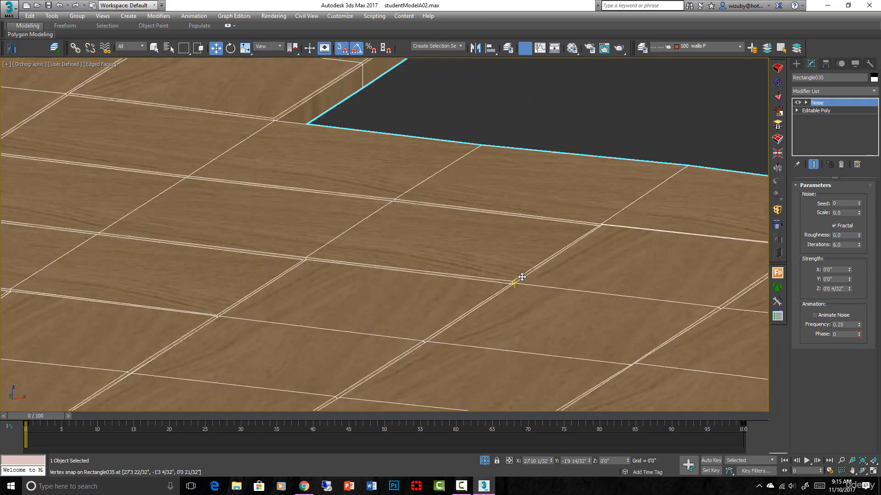
key(F4)
Exaggerate the Noise Z strength to 0'1 5/32" and check the floor's waviness from the front
mouse_move(443, 284)
alt+middle_down()
mouse_move(539, 321)
mouse_move(480, 303)
mouse_move(505, 304)
alt+middle_up()
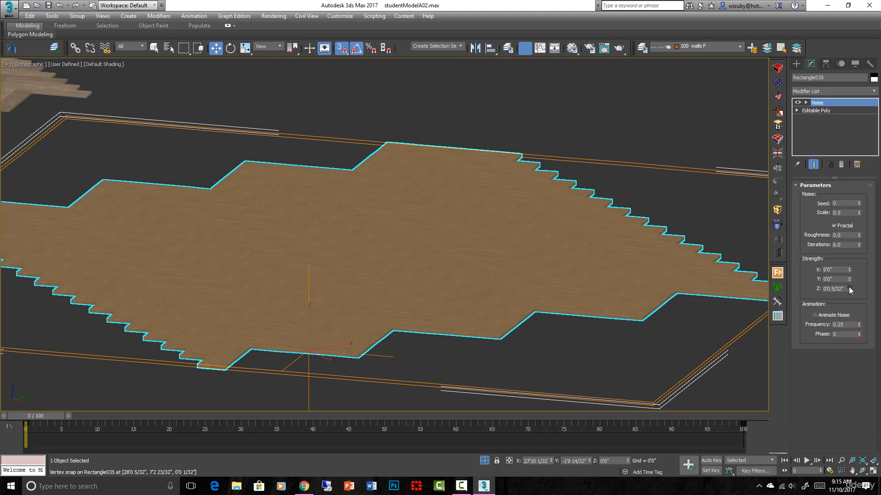
drag(850, 291, 843, 239)
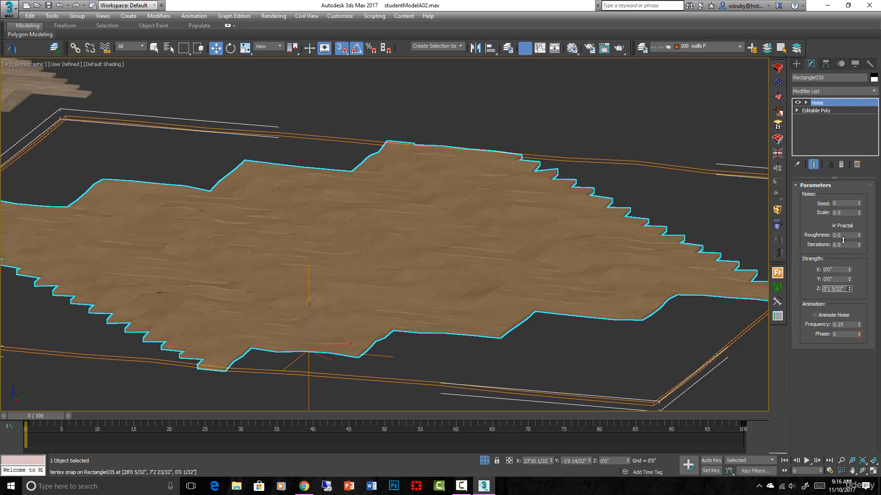
key(f)
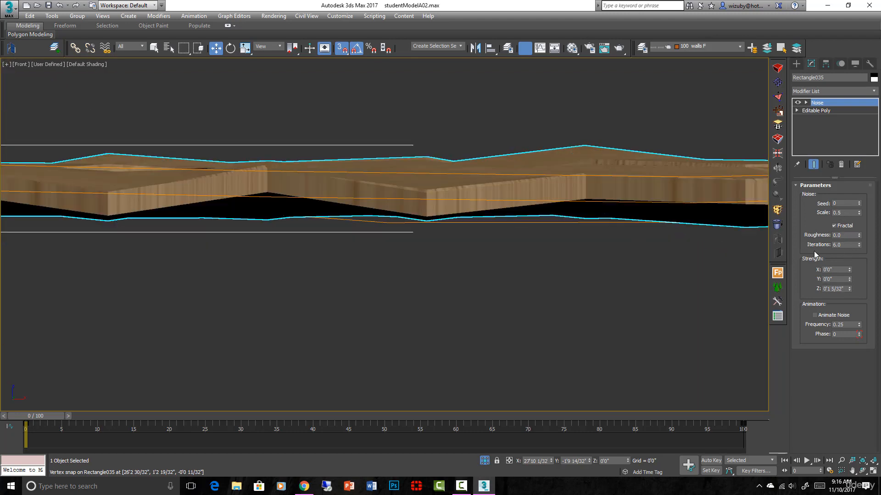
Set the Noise modifier's Z strength to 0'0 4/32"
double_click(843, 289)
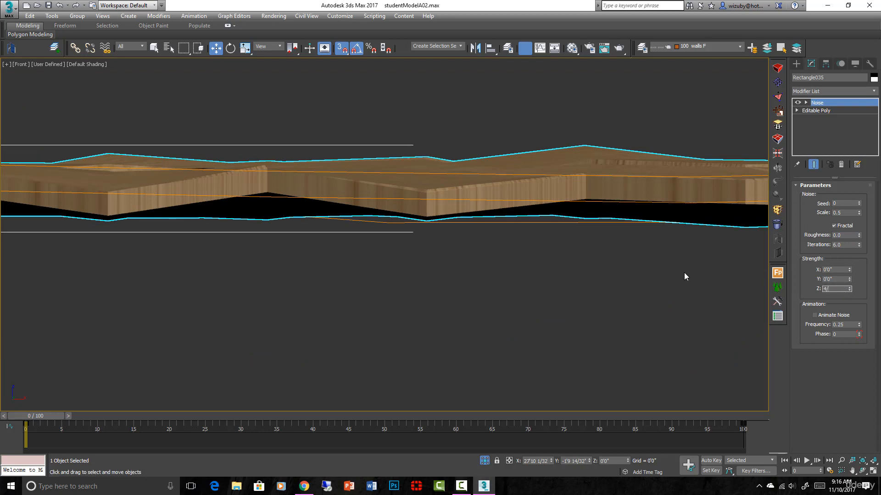
text(4/32)
key(Return)
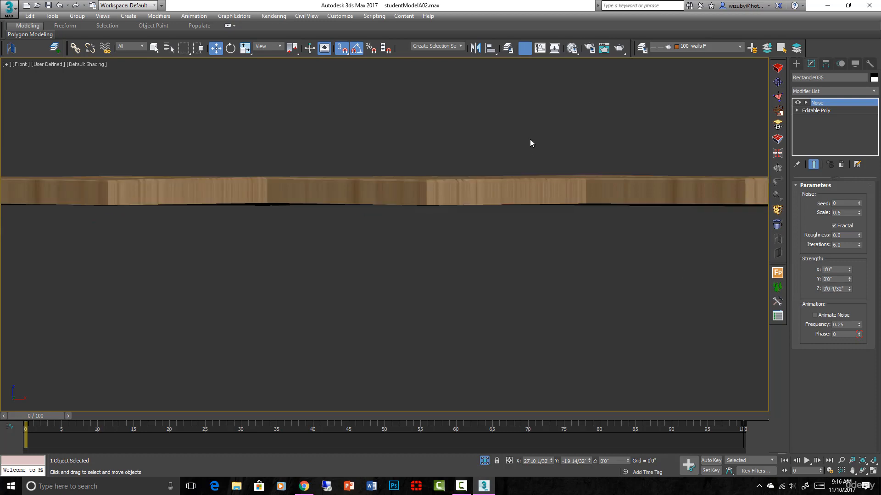
Select the plain plank floor in the top view and add a MaterialByElement modifier above its Noise modifier
click(530, 142)
key(t)
scroll(478, 237, up, 5)
scroll(477, 237, down, 5)
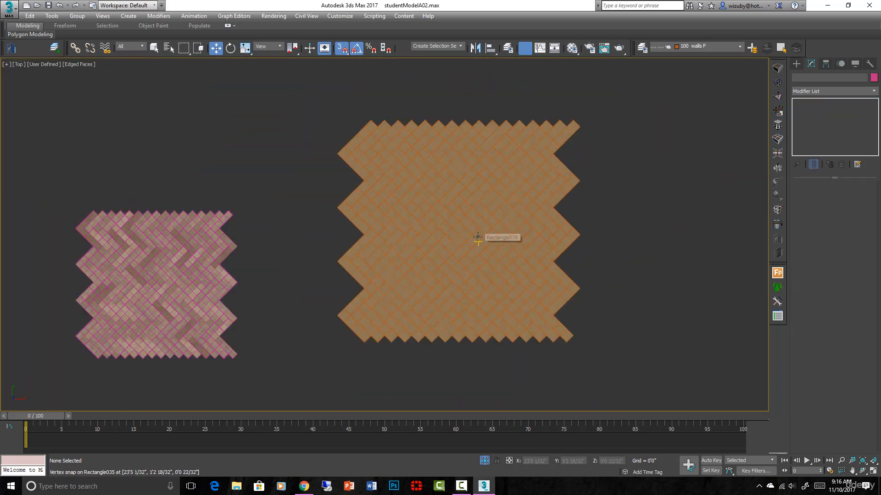
click(481, 238)
click(876, 92)
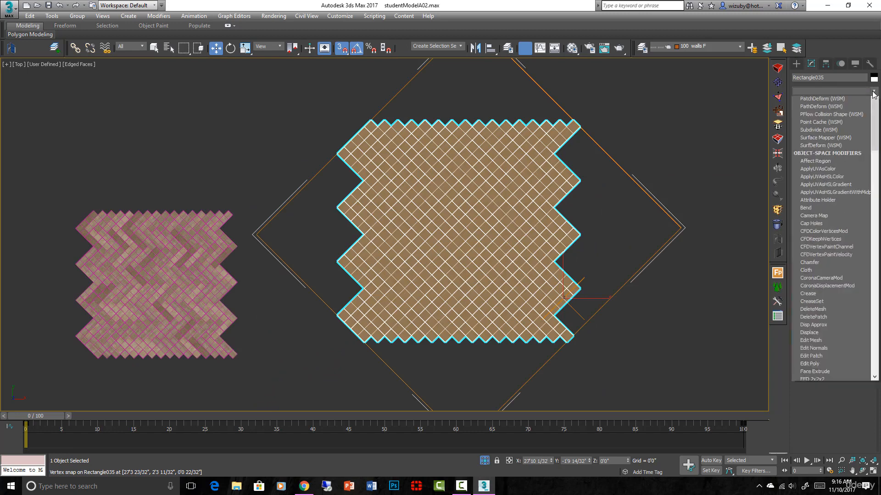
scroll(868, 374, down, 15)
drag(875, 338, 875, 251)
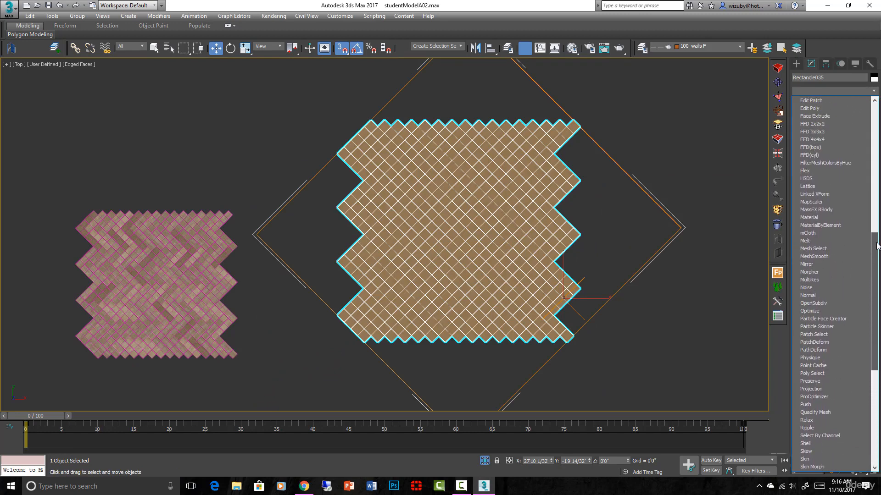
click(832, 220)
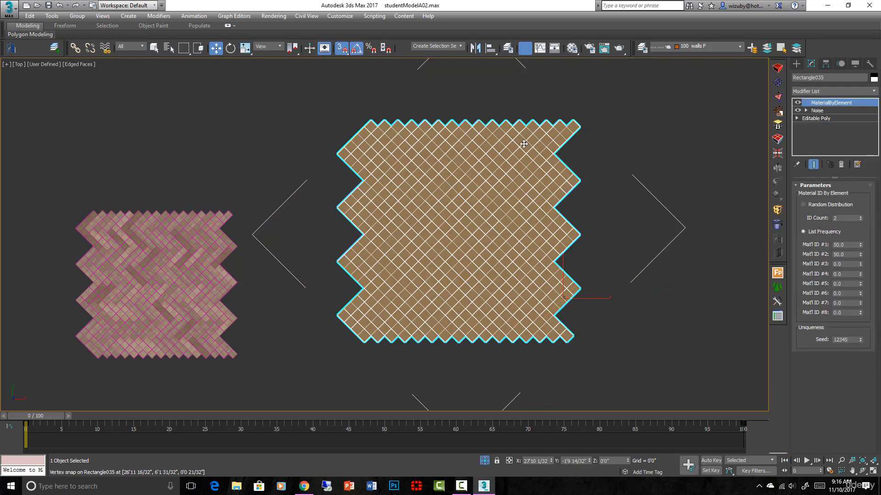
Set MaterialByElement to Random Distribution with an ID count of 6
alt+middle_drag(463, 216, 493, 226)
scroll(560, 285, up, 5)
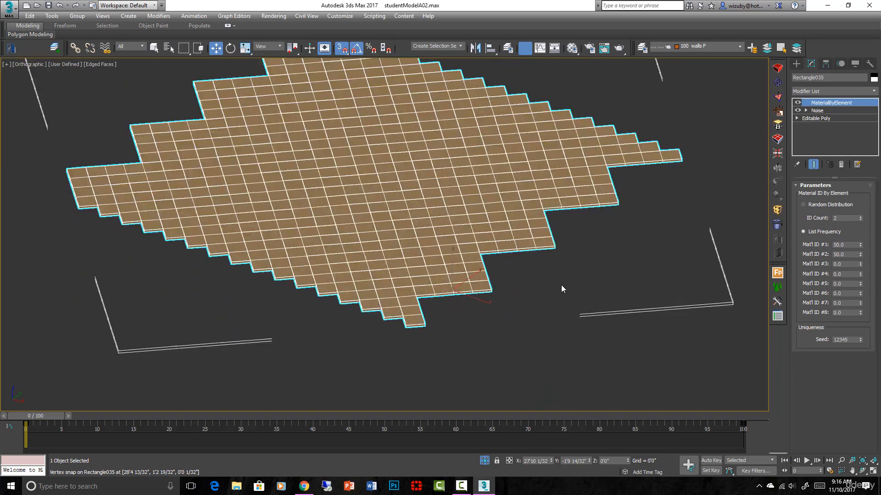
scroll(582, 253, down, 3)
middle_drag(647, 306, 669, 327)
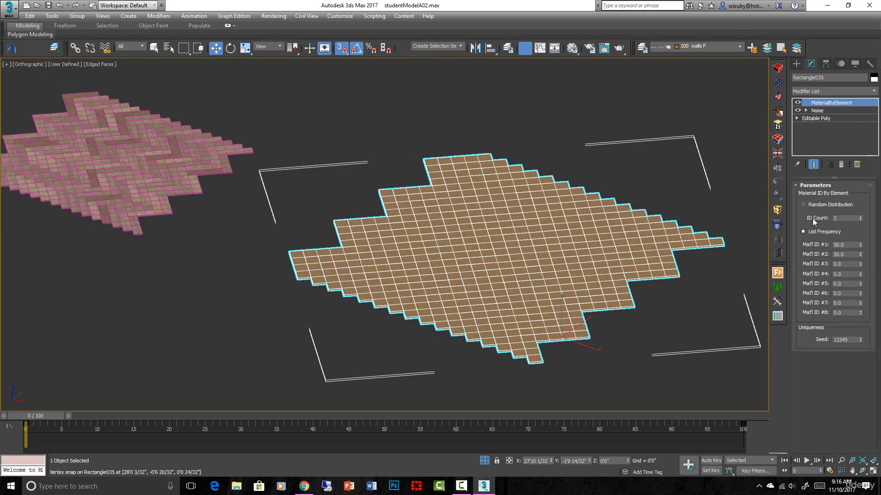
click(803, 205)
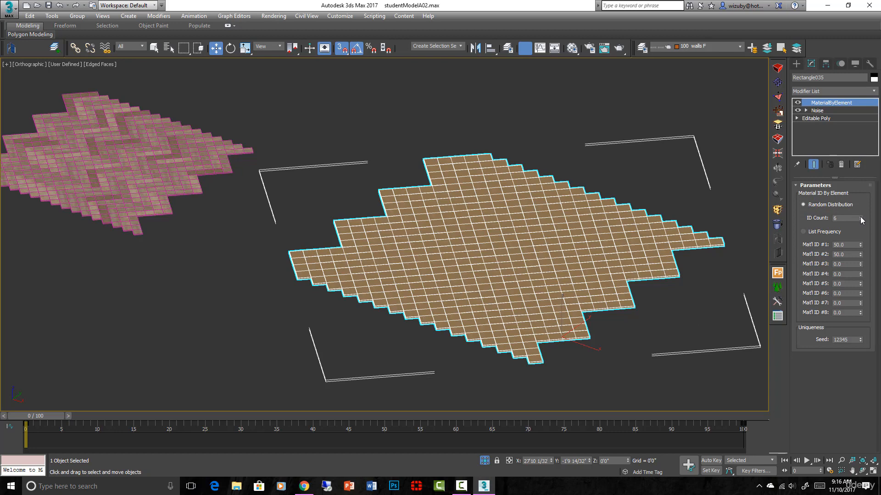
Examine the finished example floor's plank color variation up close and its MaterialByElement settings
scroll(41, 205, up, 4)
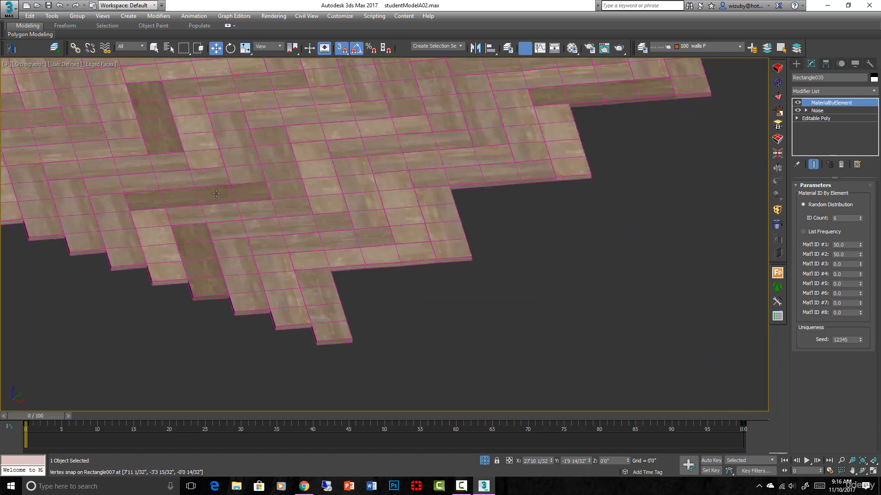
scroll(354, 207, down, 3)
middle_drag(688, 211, 443, 211)
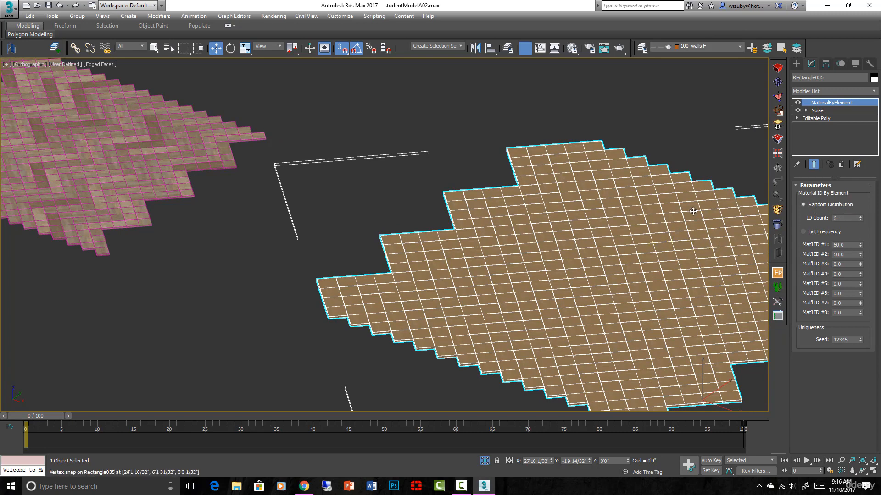
click(158, 177)
middle_drag(157, 177, 374, 203)
scroll(375, 205, up, 3)
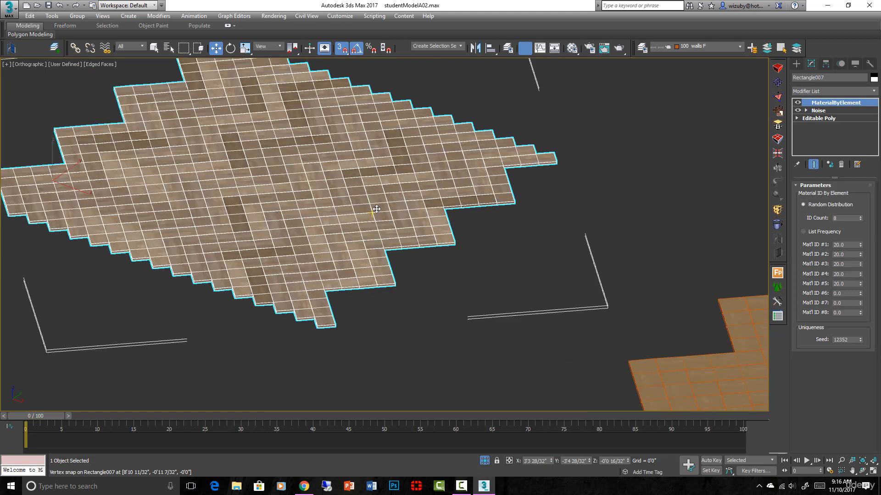
scroll(376, 209, up, 5)
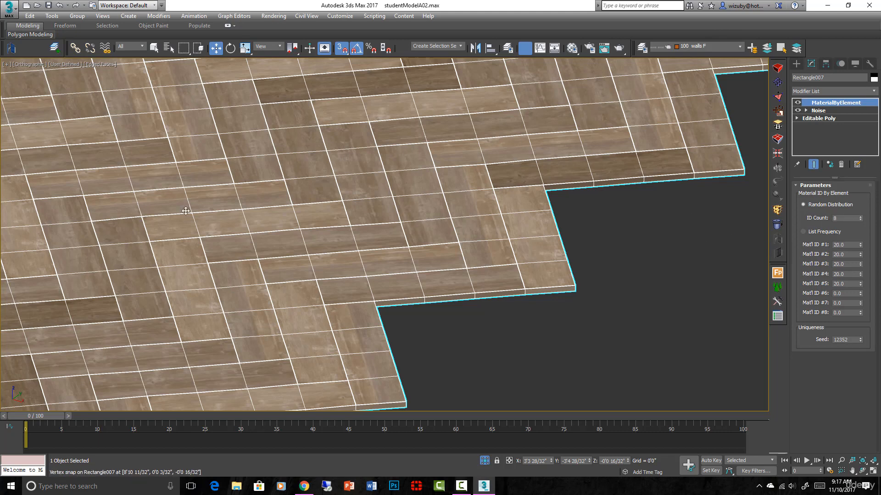
scroll(366, 221, down, 3)
middle_drag(391, 225, 547, 279)
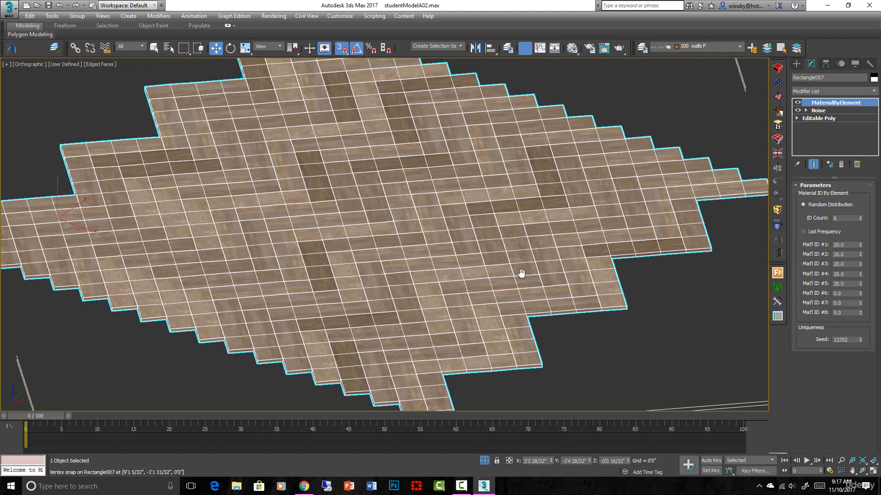
scroll(547, 278, down, 5)
Reselect the plain floor and inspect the Multi/Sub-Object Material #24 in the Material Editor, including its first sub-material's diffuse and reflect bitmap crops
click(671, 264)
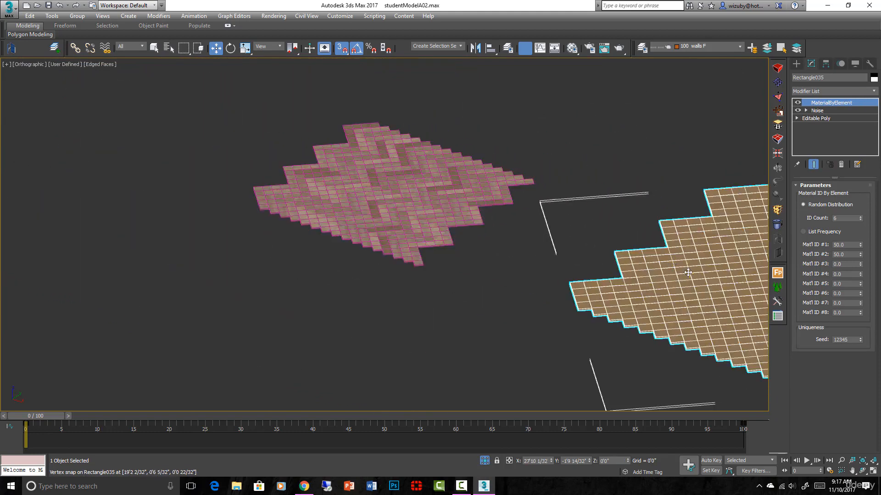
middle_drag(671, 263, 392, 263)
click(572, 49)
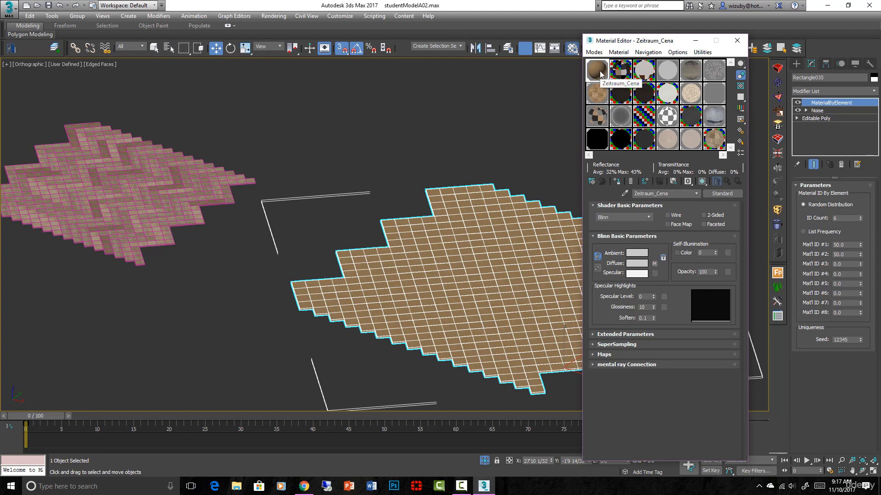
double_click(718, 143)
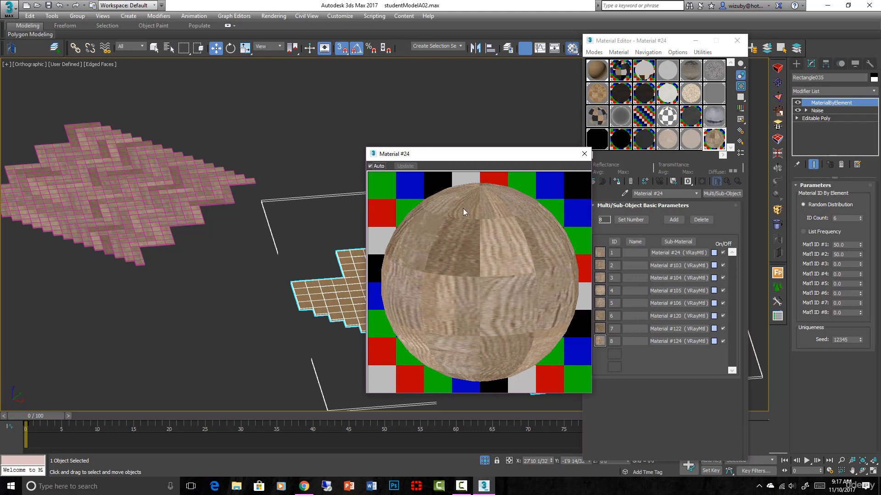
click(697, 253)
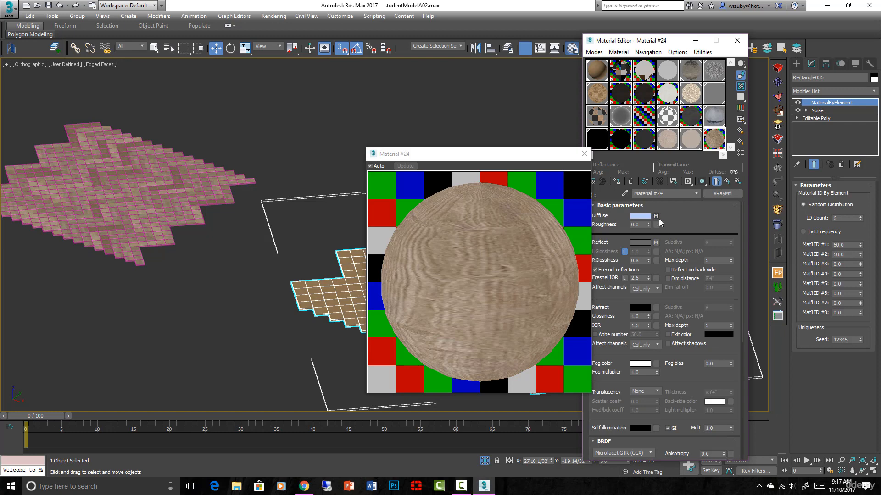
click(655, 216)
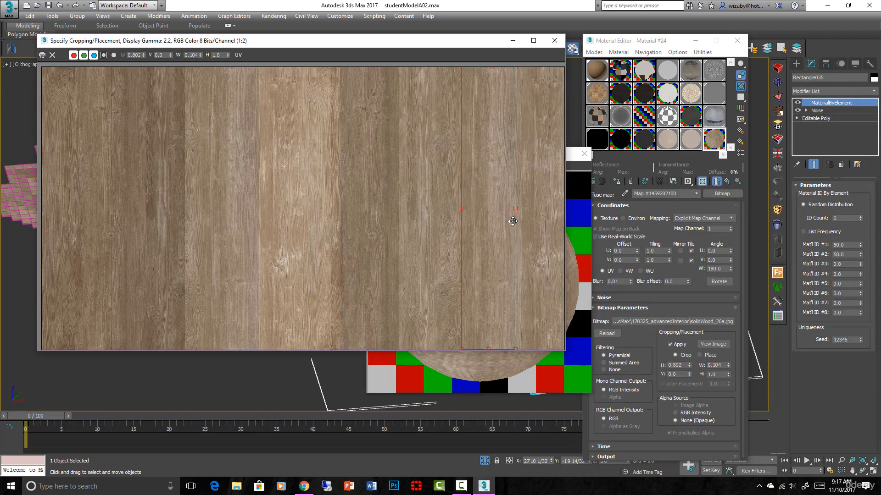
click(727, 181)
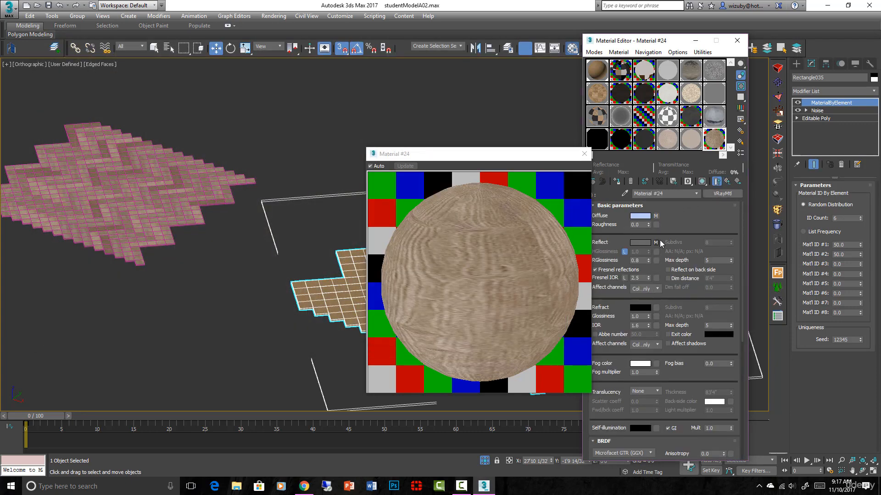
click(655, 242)
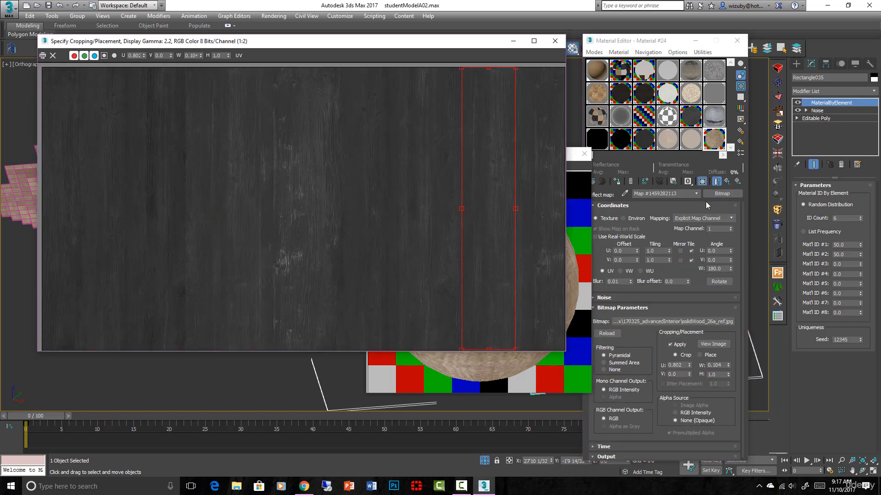
click(727, 181)
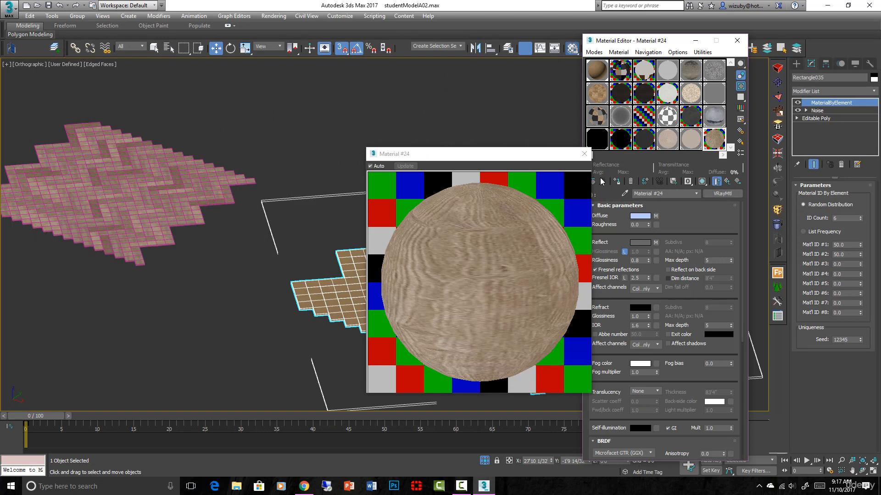
click(584, 154)
Copy the Zeitraum_Cena material's diffuse map and paste it as a copy into the Specular Level map
click(602, 79)
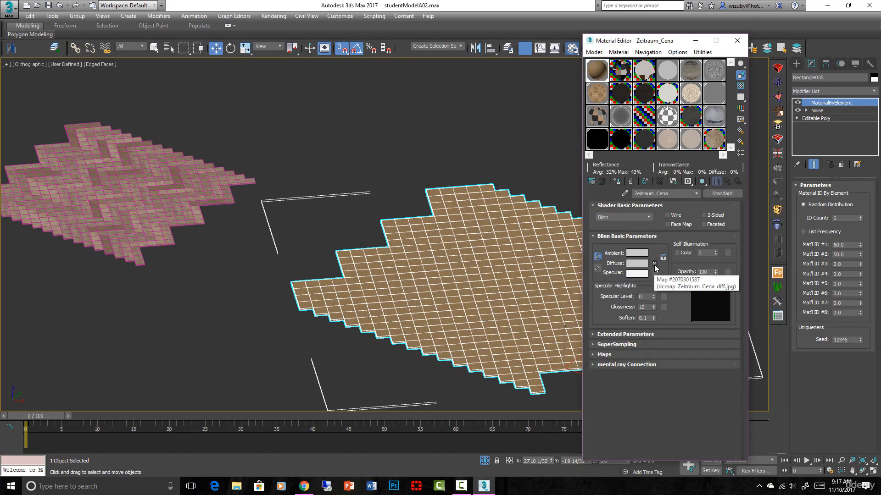
right_click(655, 265)
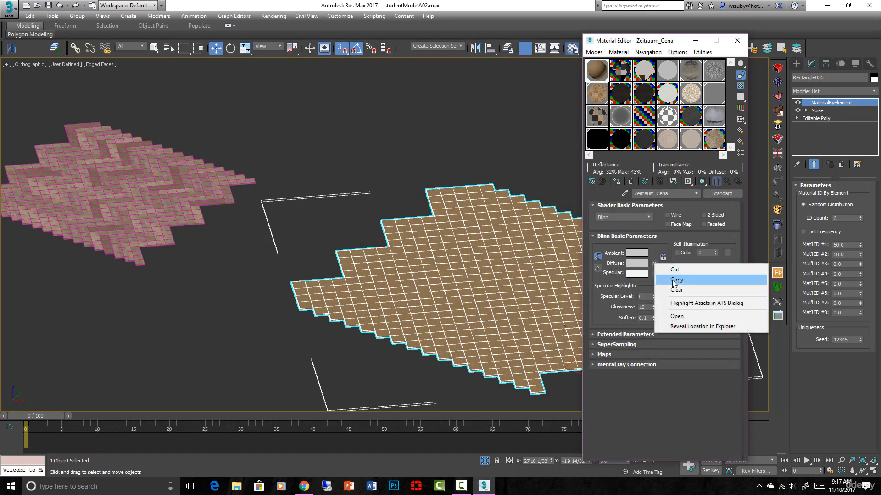
click(673, 282)
click(656, 354)
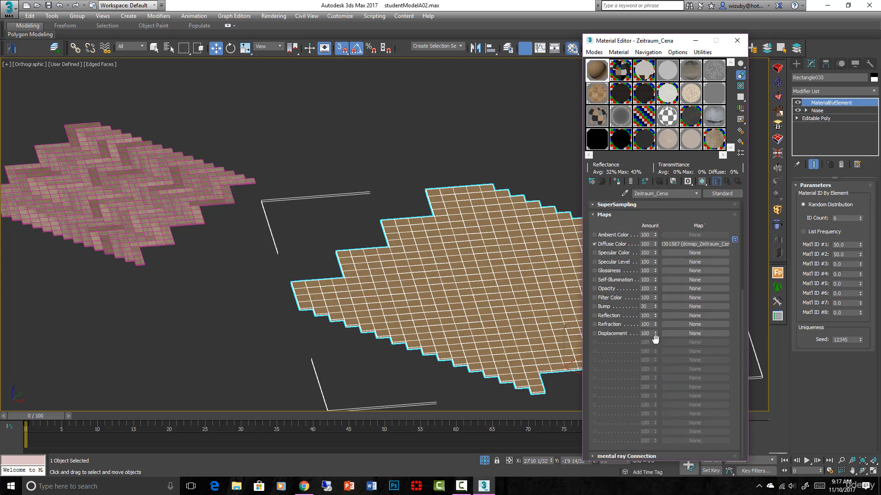
right_click(677, 263)
click(704, 266)
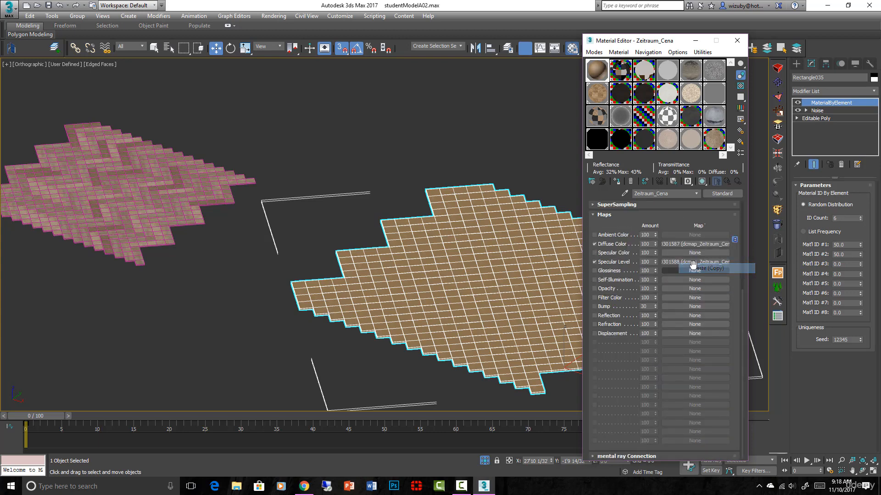
Check the Specular Level bitmap's cropping region and show an enlarged preview of the Zeitraum_Cena material
click(694, 262)
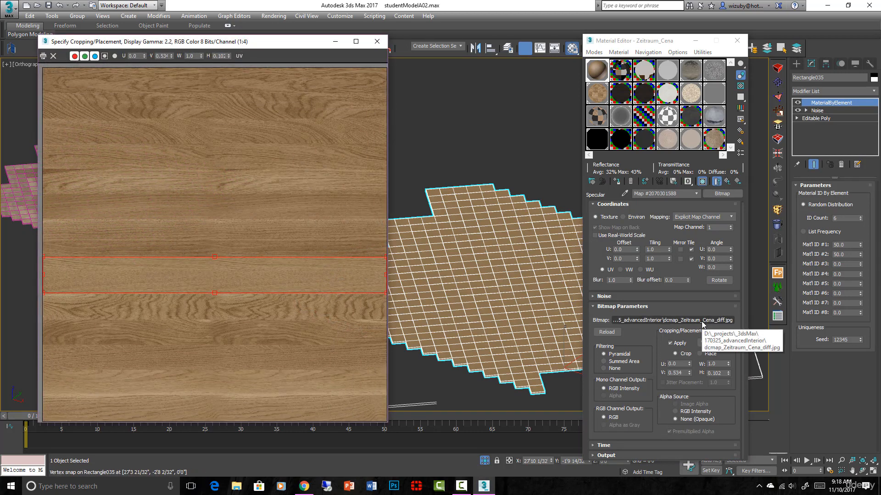
click(377, 42)
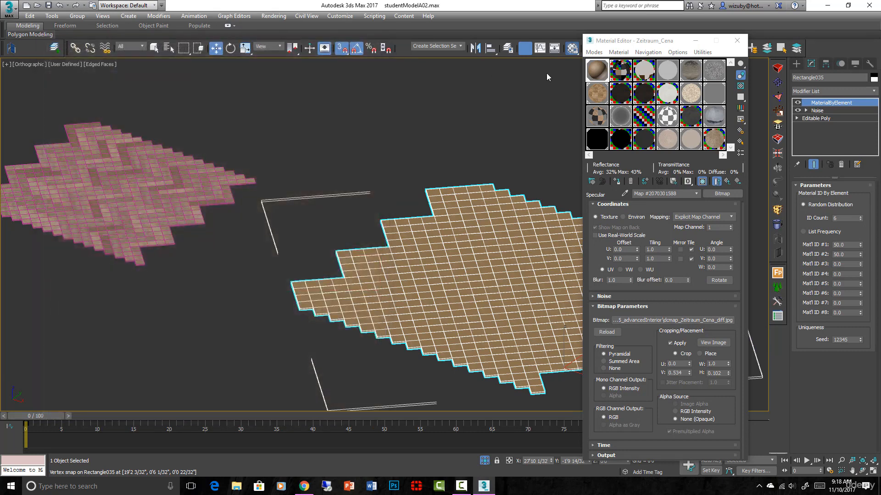
double_click(598, 70)
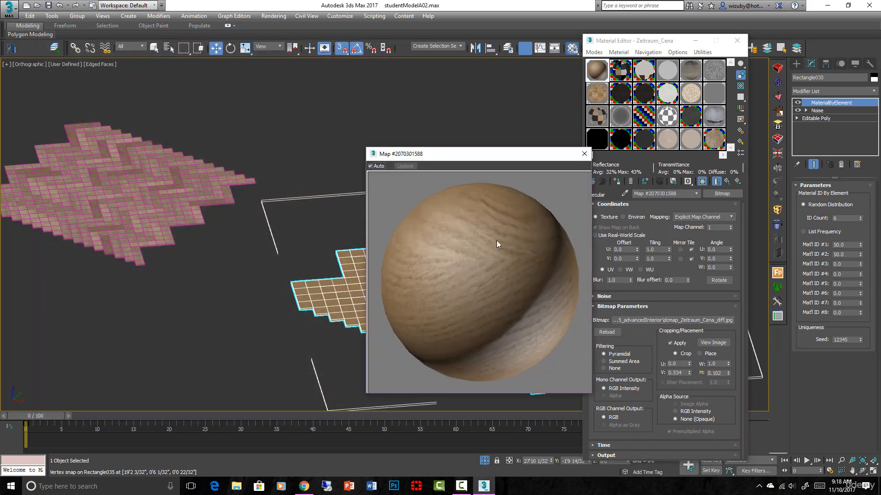
click(726, 181)
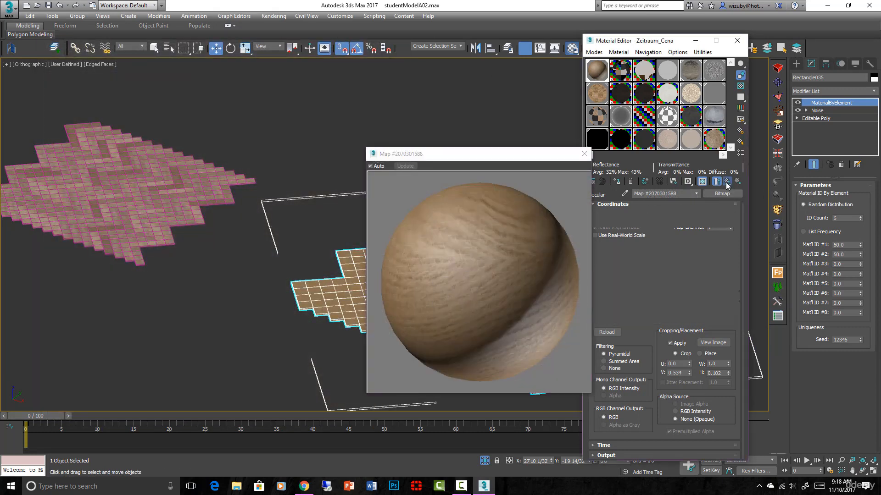
Paste a copy of the Specular Level map into the Bump map and move the material preview clear of the Material Editor
scroll(693, 325, down, 5)
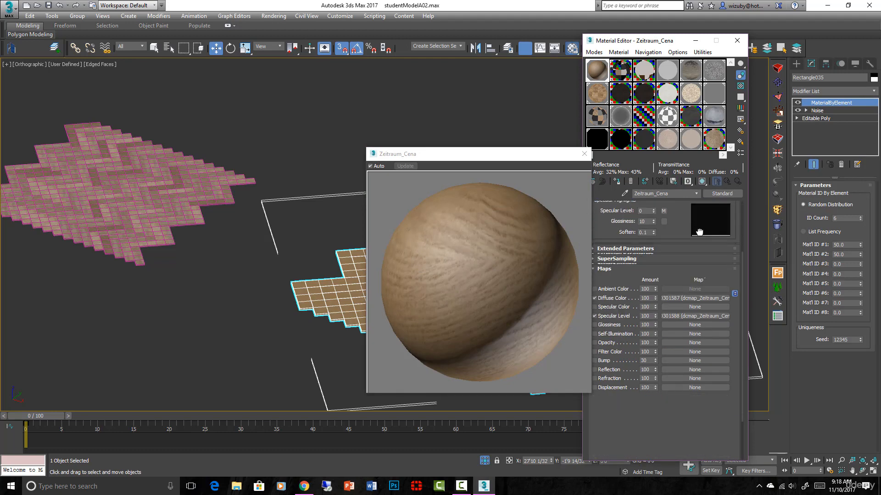
right_click(704, 277)
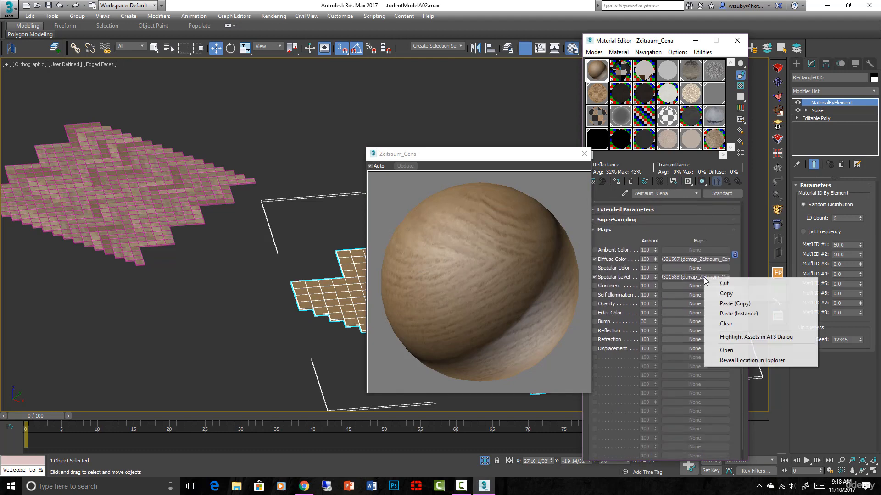
click(731, 294)
right_click(683, 322)
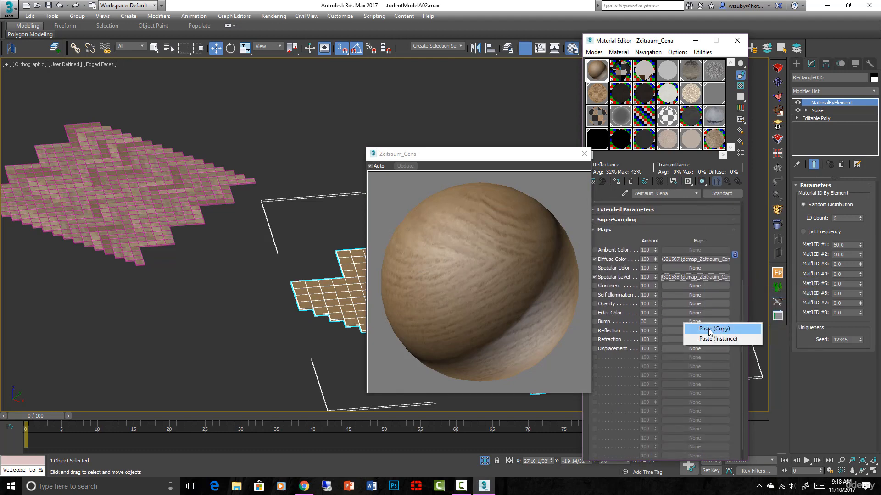
click(708, 329)
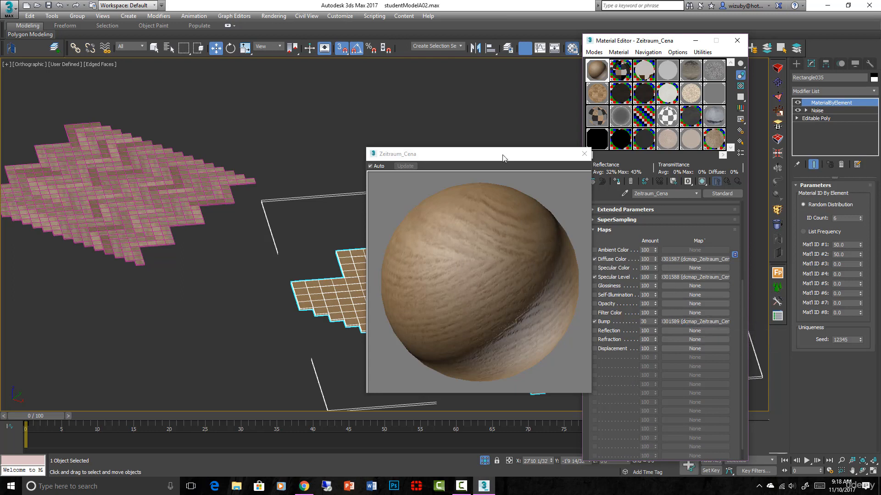
drag(503, 157, 450, 160)
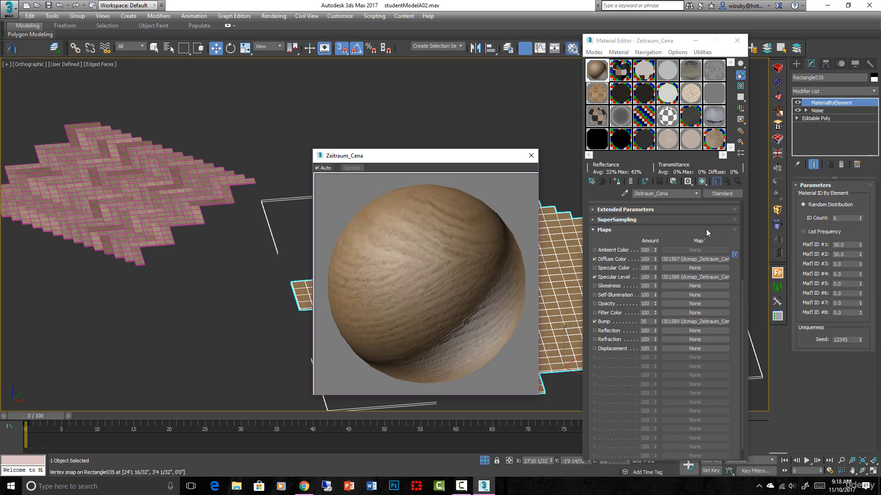
Convert the Zeitraum_Cena material to a Multi/Sub-Object material, keeping the old material as a sub-material
click(628, 230)
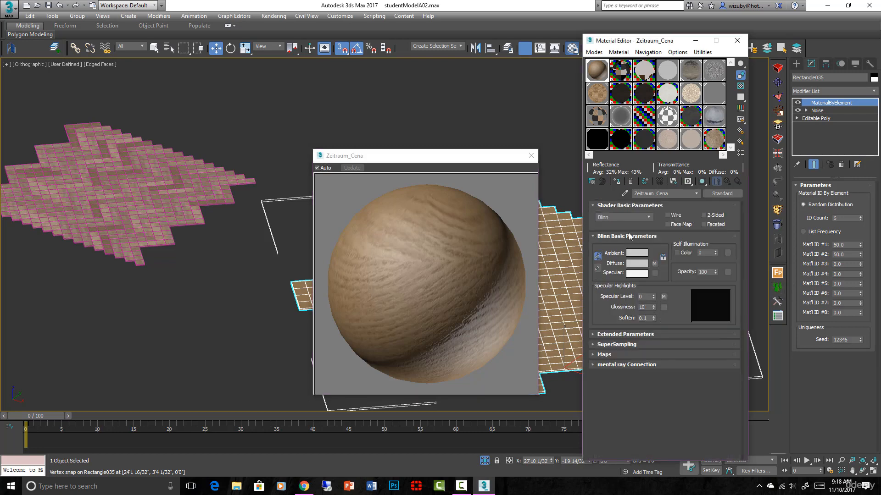
click(721, 193)
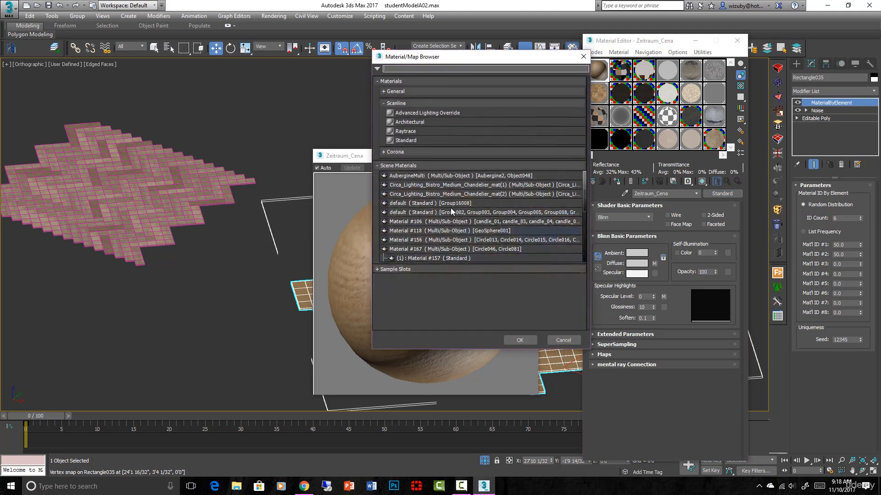
click(420, 92)
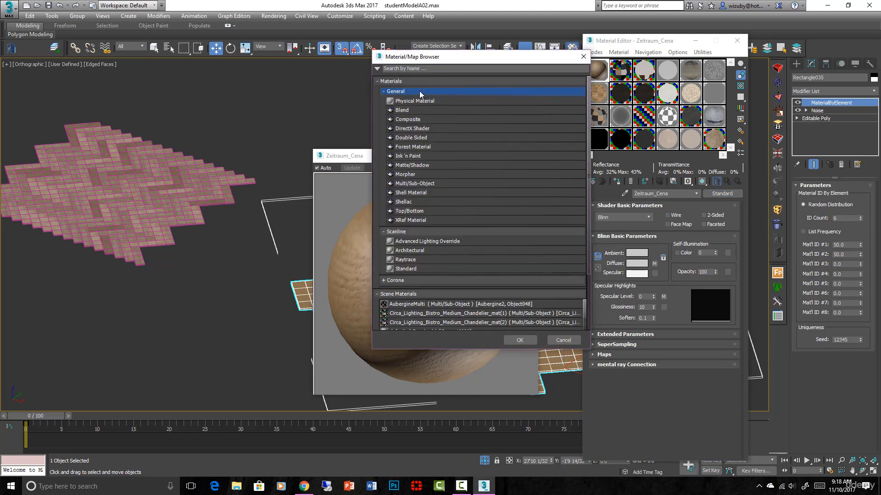
double_click(414, 183)
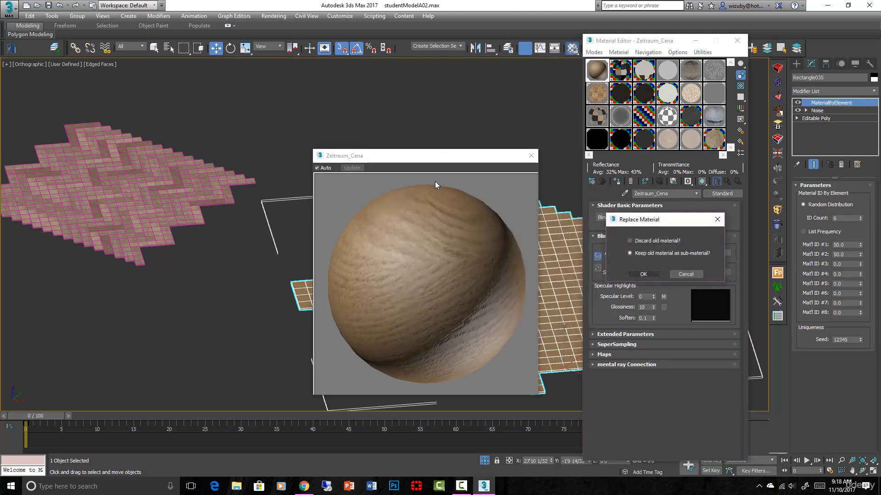
click(643, 274)
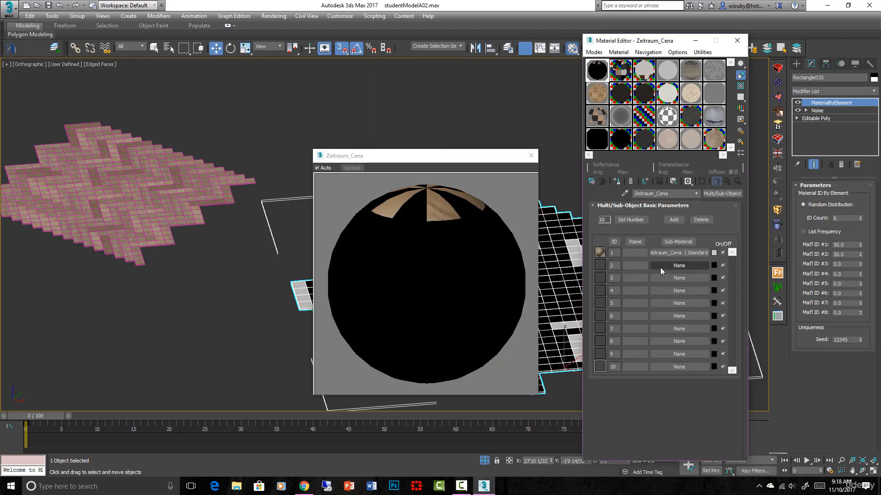
Copy the first wood sub-material into slot 2, and copy slot 2 into slot 3
right_click(669, 253)
click(679, 268)
right_click(677, 267)
click(693, 275)
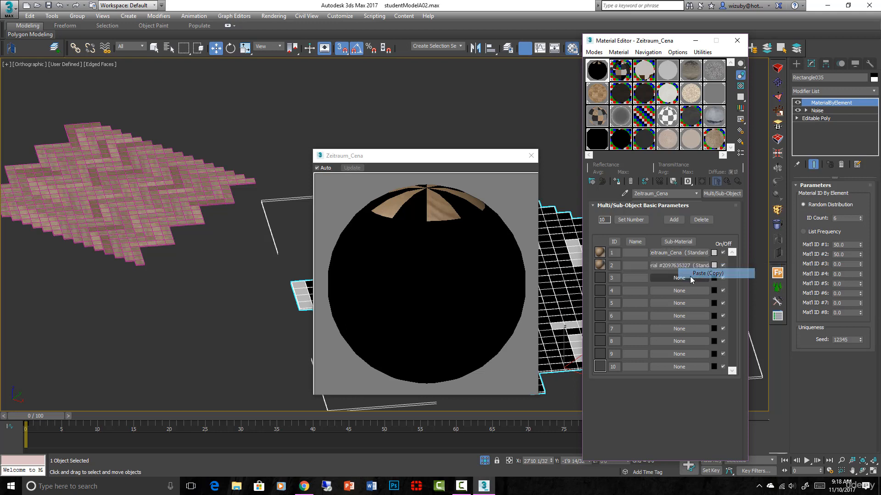
drag(684, 266, 684, 276)
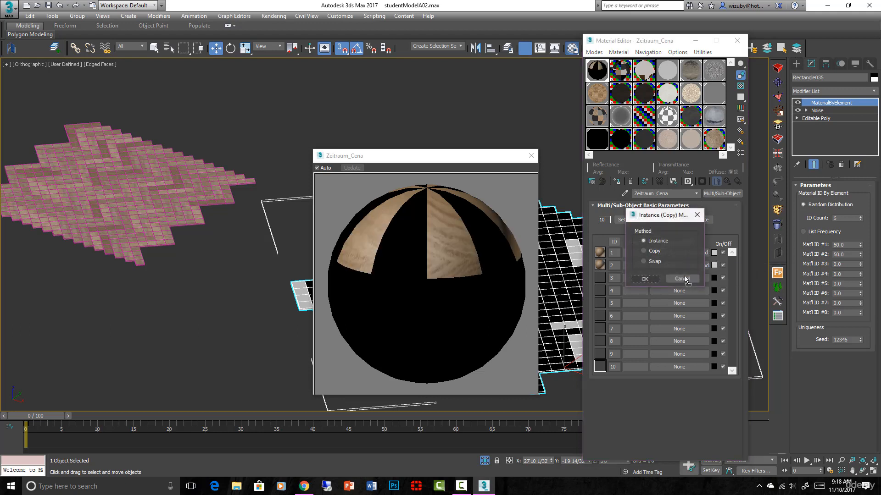
click(644, 280)
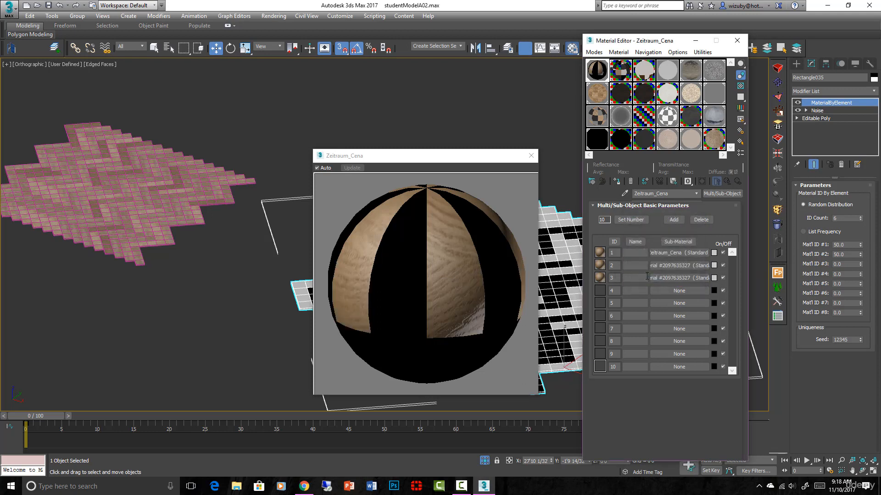
Shift the cropping region of sub-material 2's diffuse bitmap to a lower plank of the wood image, with V at 0.86
click(675, 266)
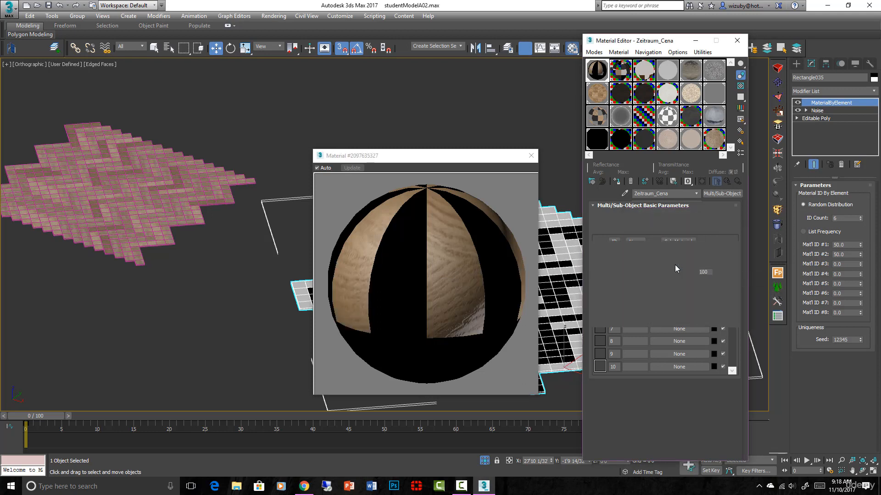
click(654, 263)
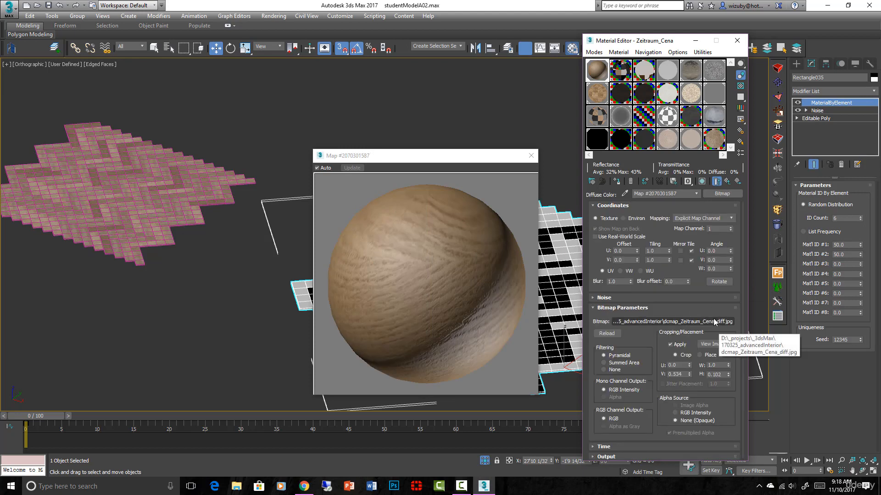
click(714, 323)
click(841, 333)
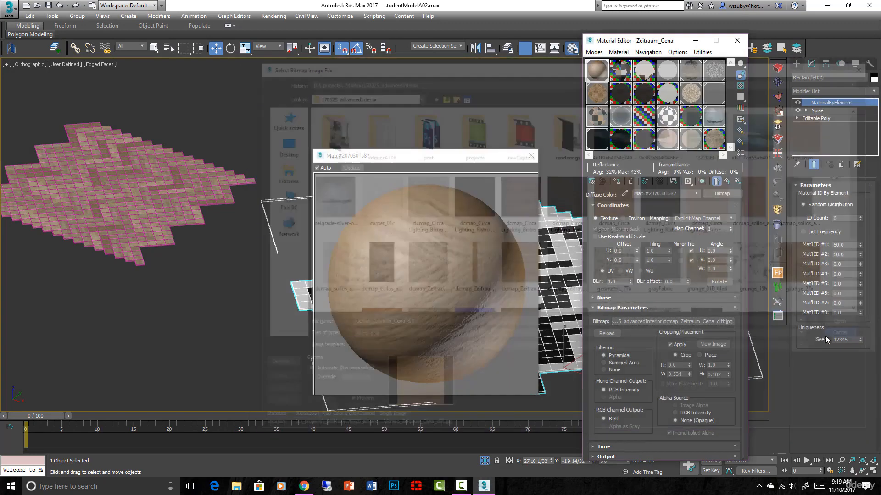
click(713, 344)
drag(330, 271, 353, 392)
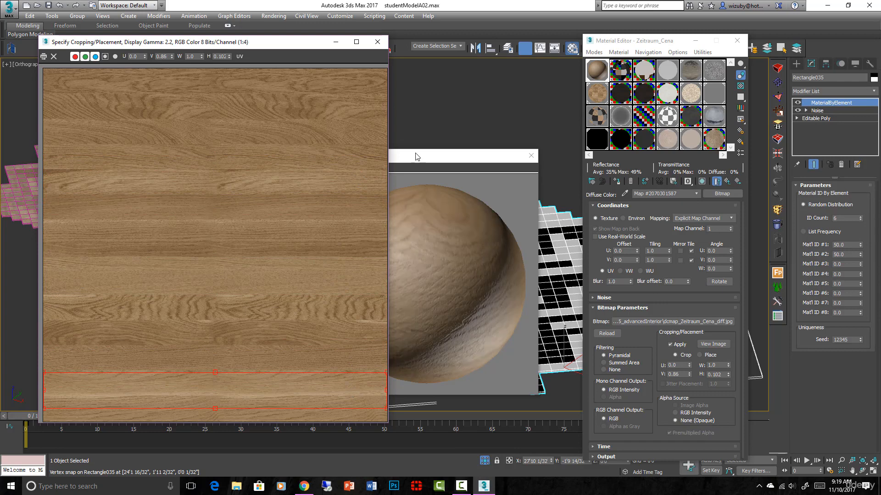
click(381, 43)
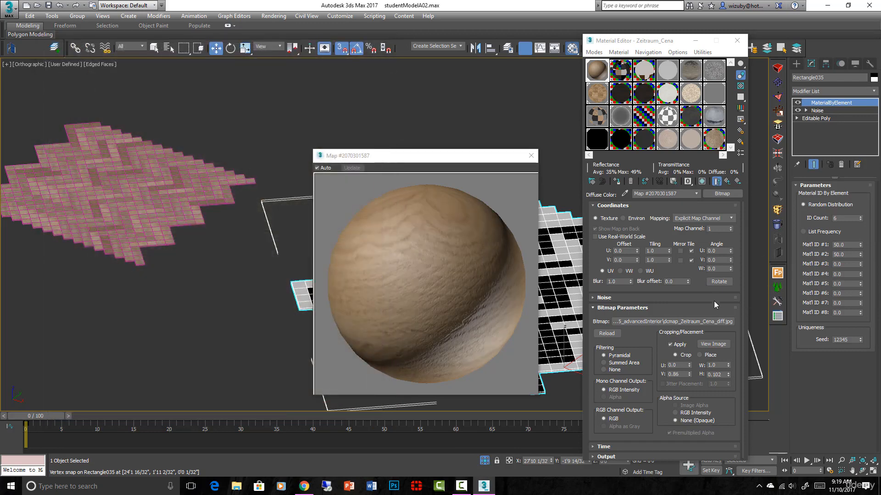
click(723, 182)
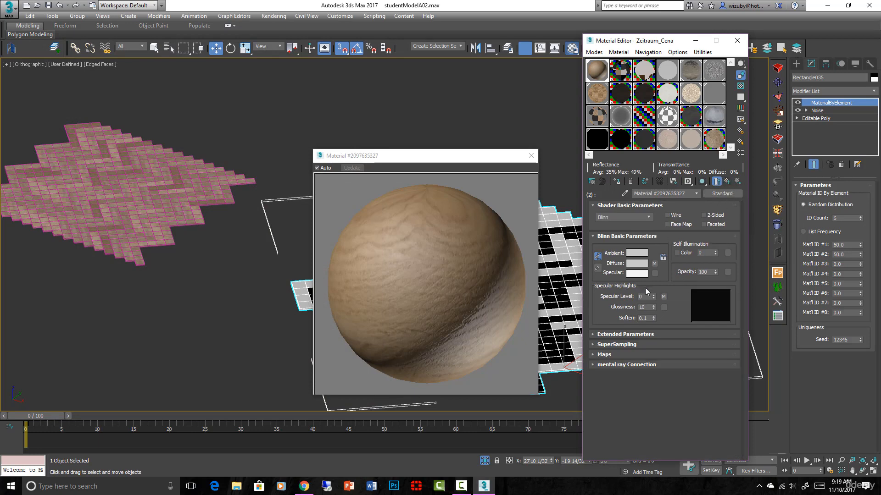
click(728, 182)
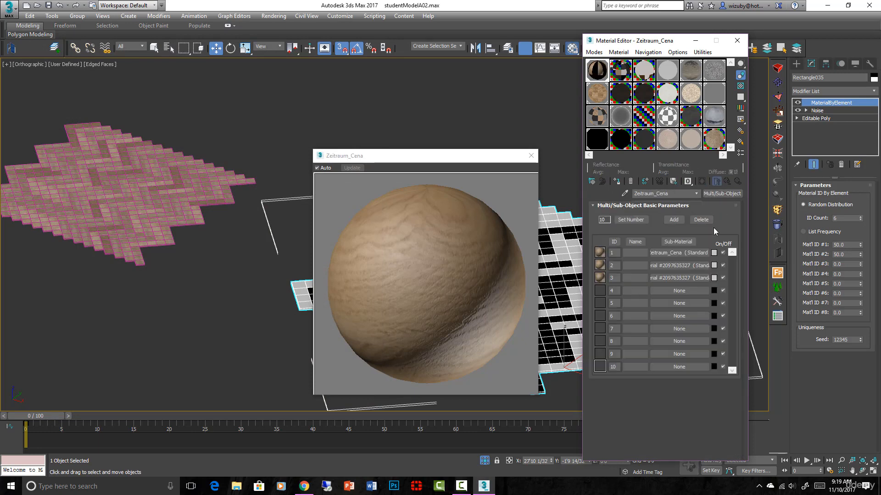
Shift the cropping region of sub-material 3's diffuse bitmap up to V 0.427 and close the enlarged material preview
click(674, 277)
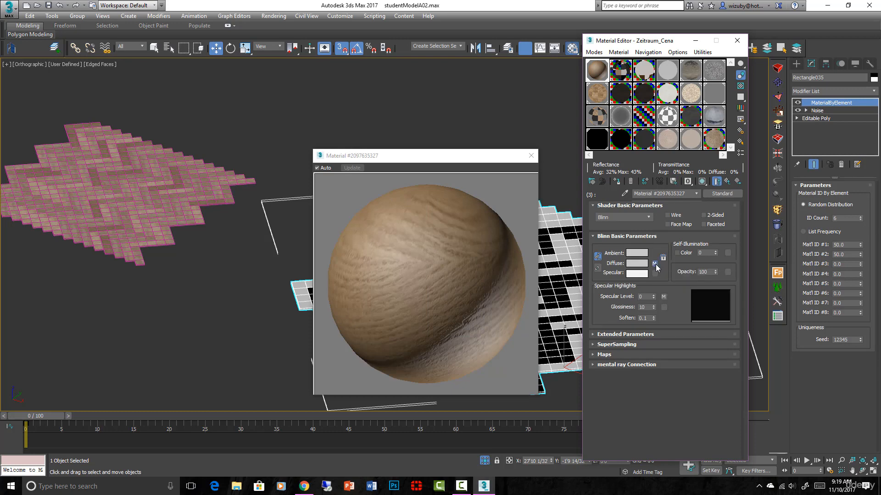
click(655, 263)
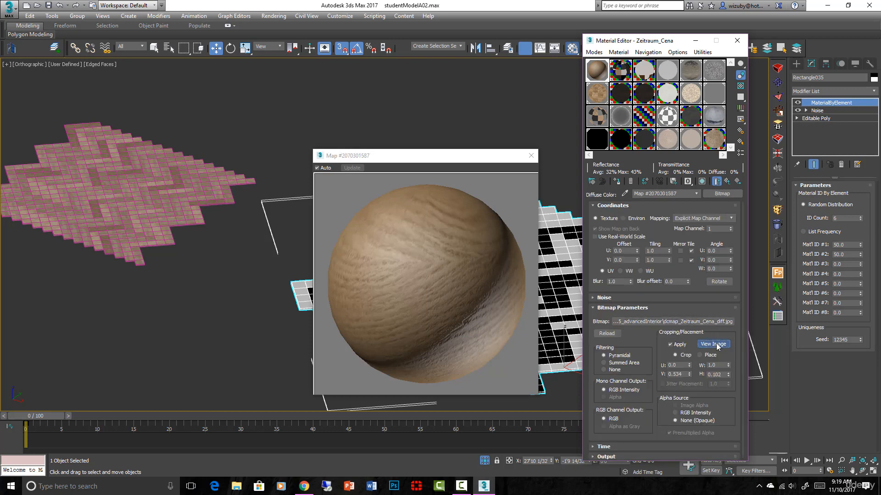
click(713, 344)
drag(359, 282, 369, 231)
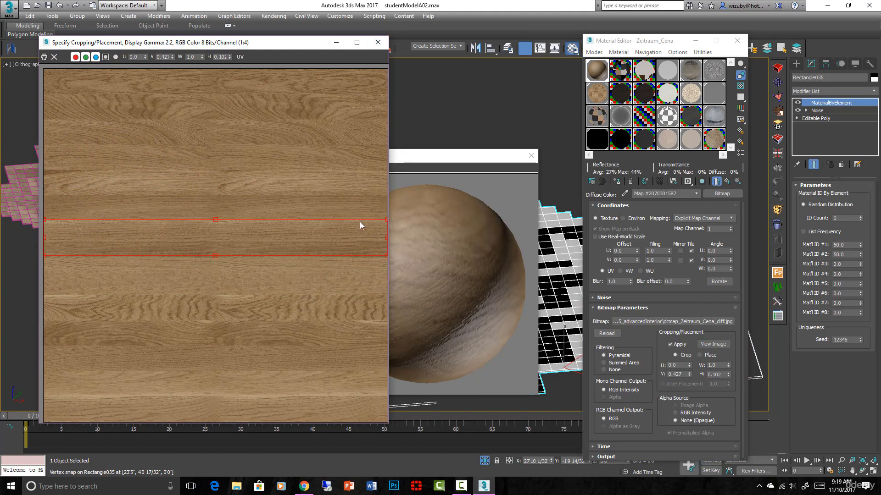
click(378, 42)
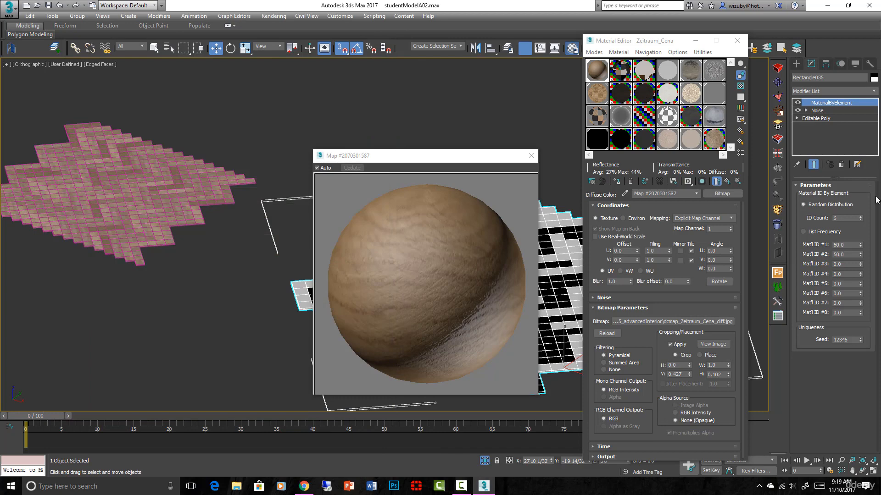
click(727, 182)
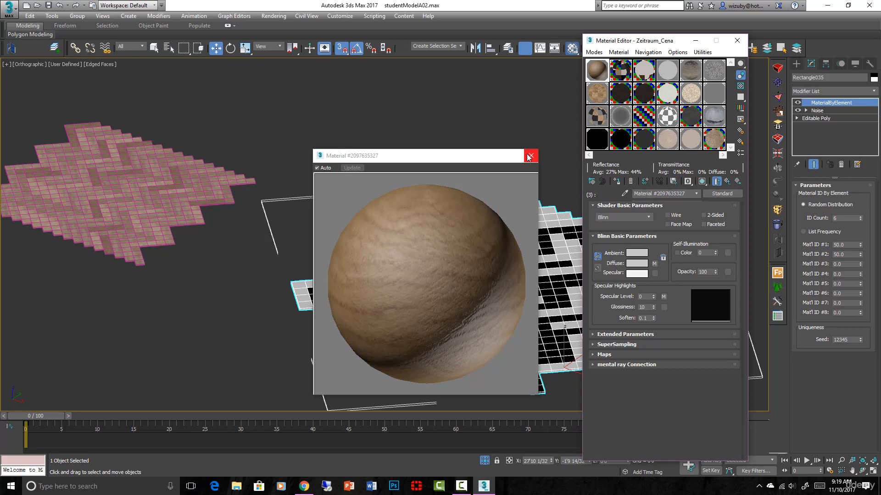
click(530, 157)
Set the number of materials in the Zeitraum_Cena Multi/Sub-Object material to 3
key(z)
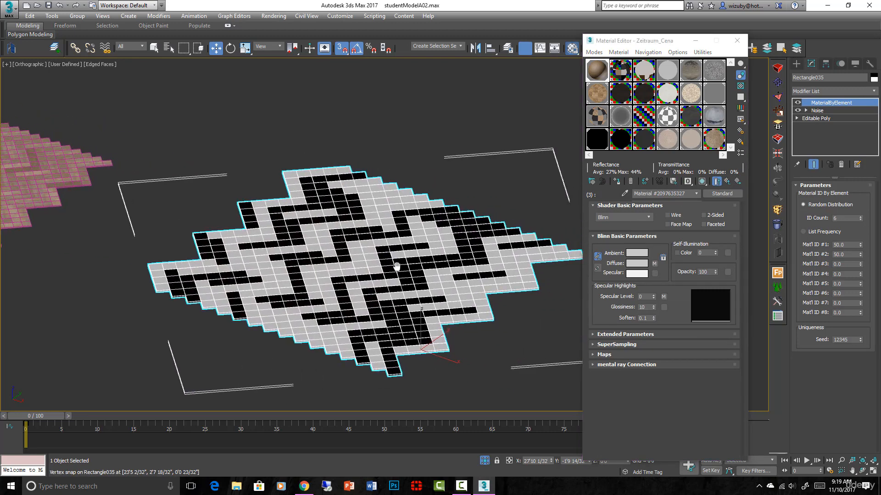
click(730, 181)
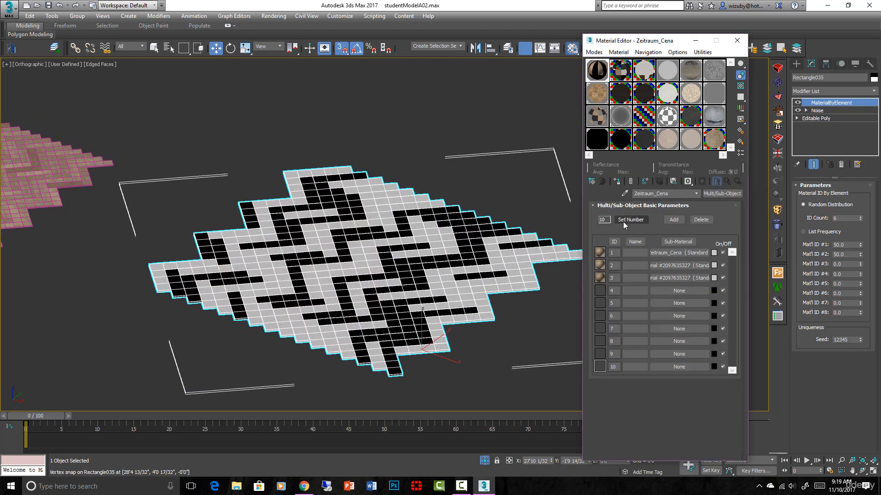
click(625, 220)
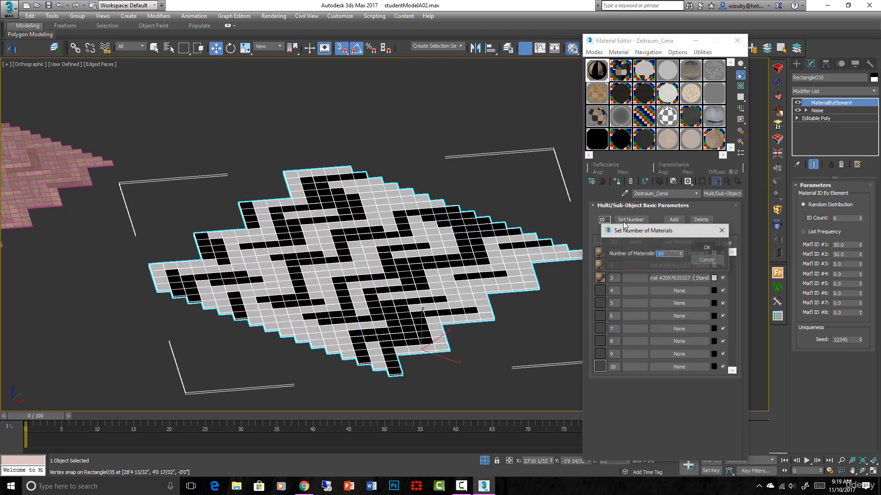
click(708, 248)
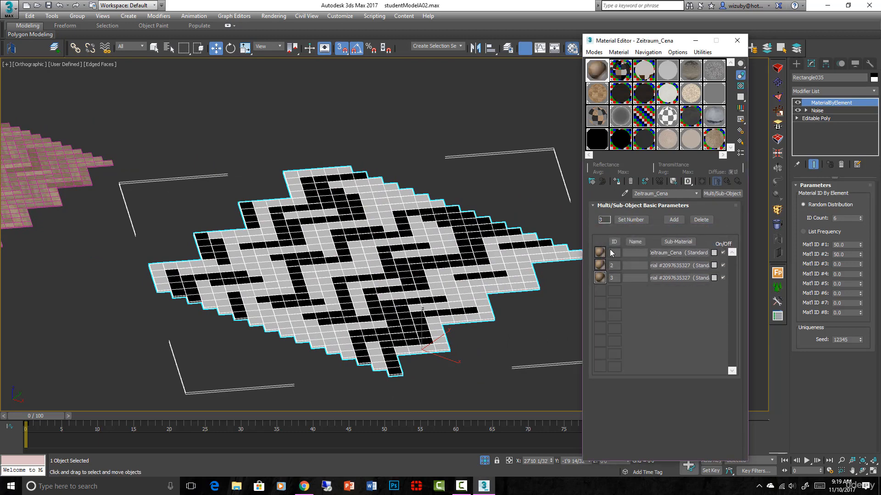
Reduce the ID Count of the floor's MaterialByElement modifier to 3
scroll(578, 255, up, 5)
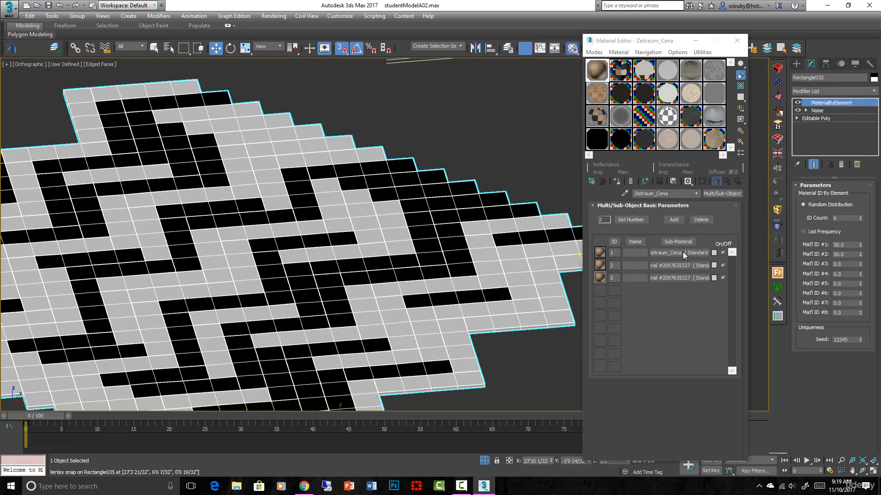
click(860, 220)
click(860, 220)
click(861, 220)
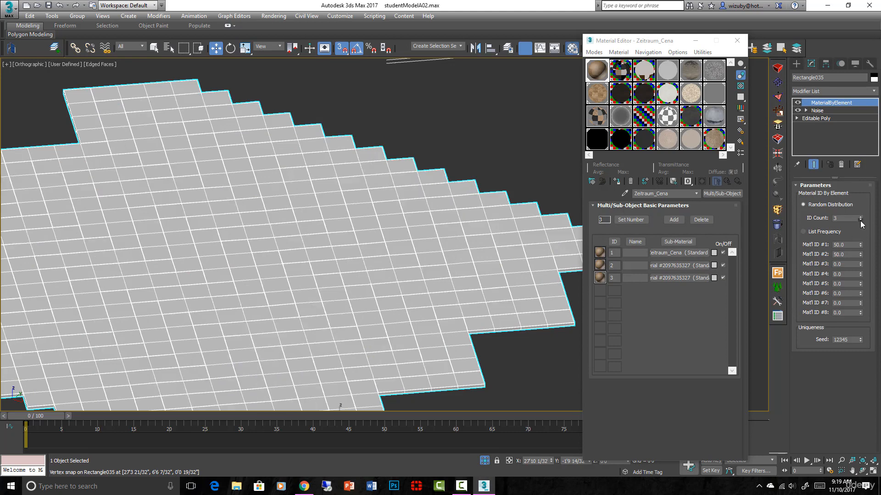
Display sub-material 1's diffuse bitmap on the floor in the viewport and return to the Multi/Sub-Object level
click(653, 253)
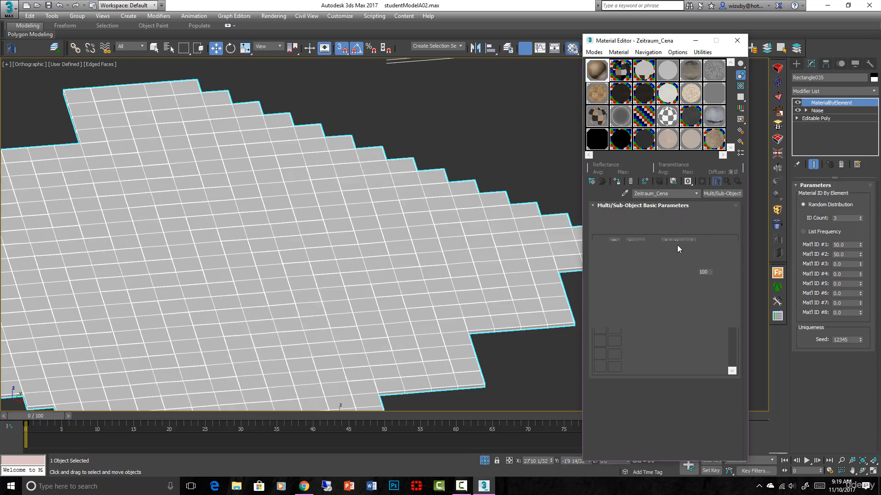
click(655, 263)
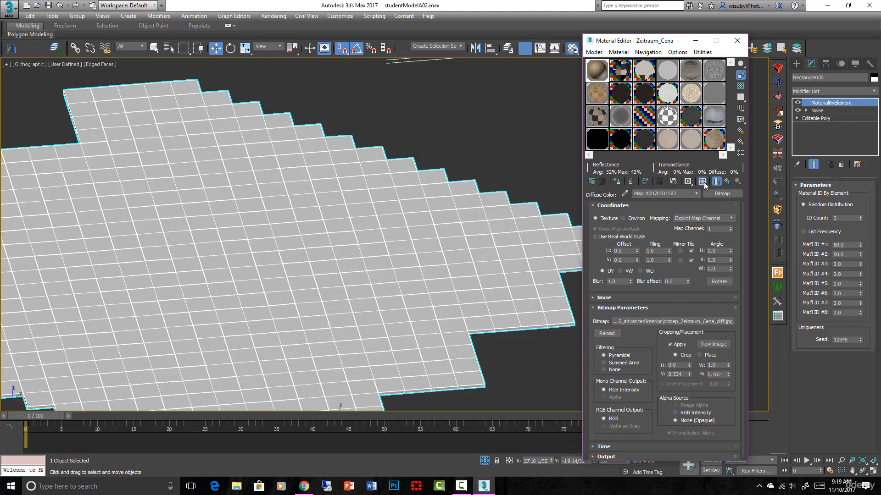
click(702, 182)
click(729, 183)
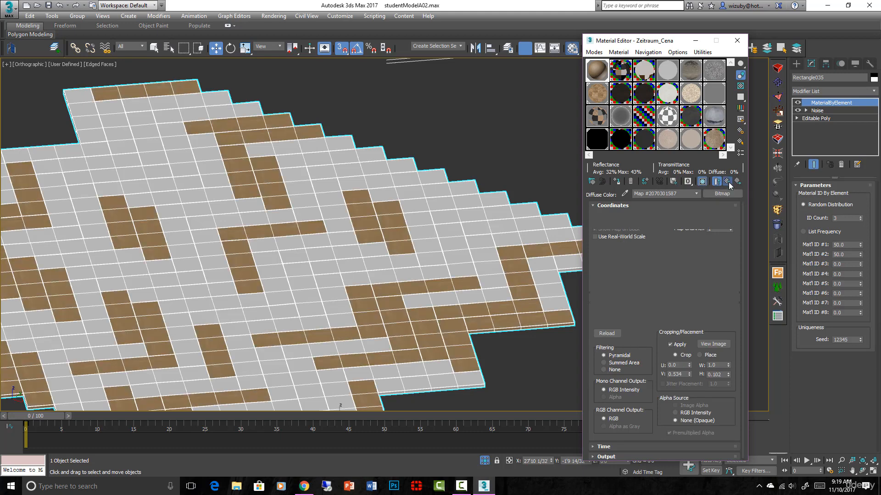
click(728, 183)
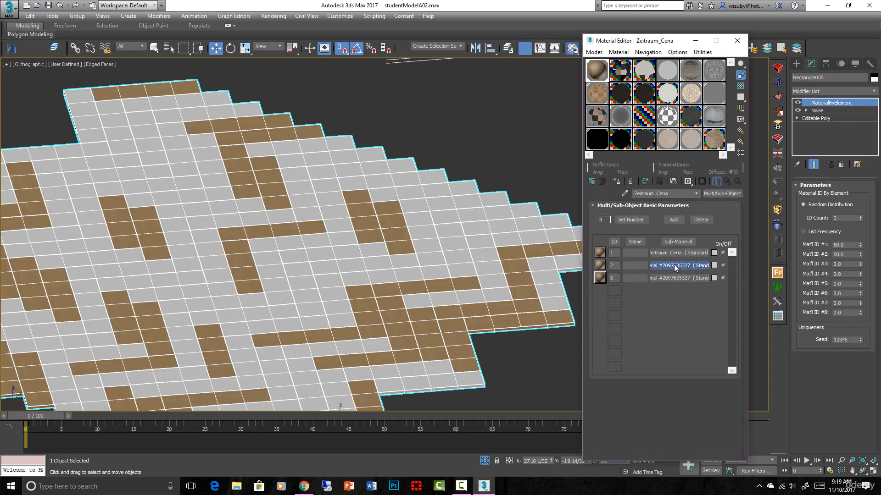
Display sub-material 2's diffuse bitmap on the floor planks in the viewport and go back to the parent material
click(673, 263)
click(654, 264)
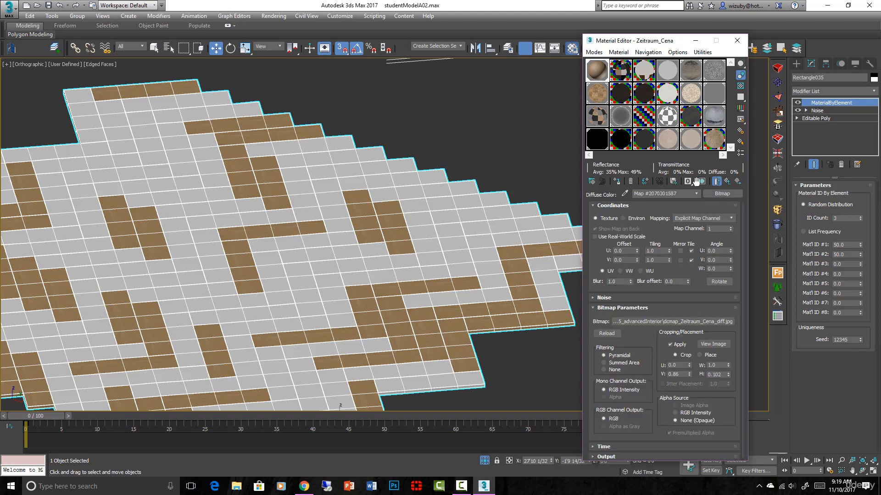
click(702, 181)
click(728, 183)
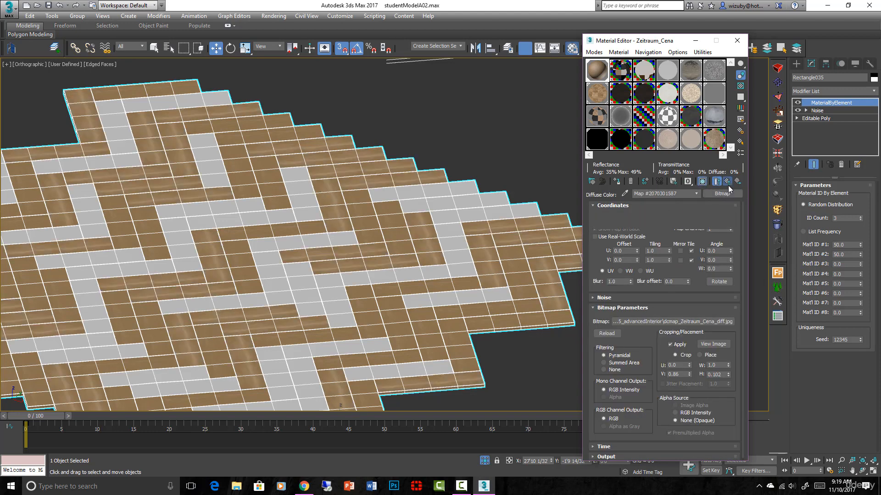
click(729, 183)
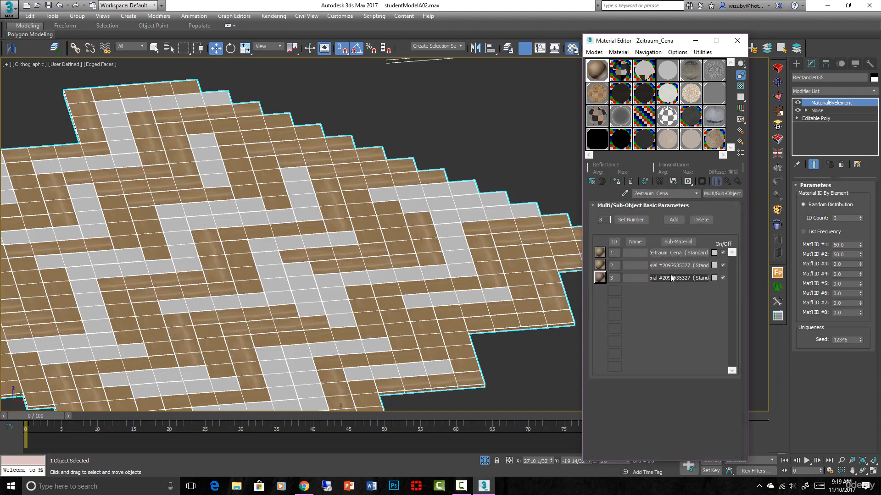
Turn on the viewport display of sub-material 3's diffuse bitmap for the remaining floor planks
click(670, 274)
click(655, 264)
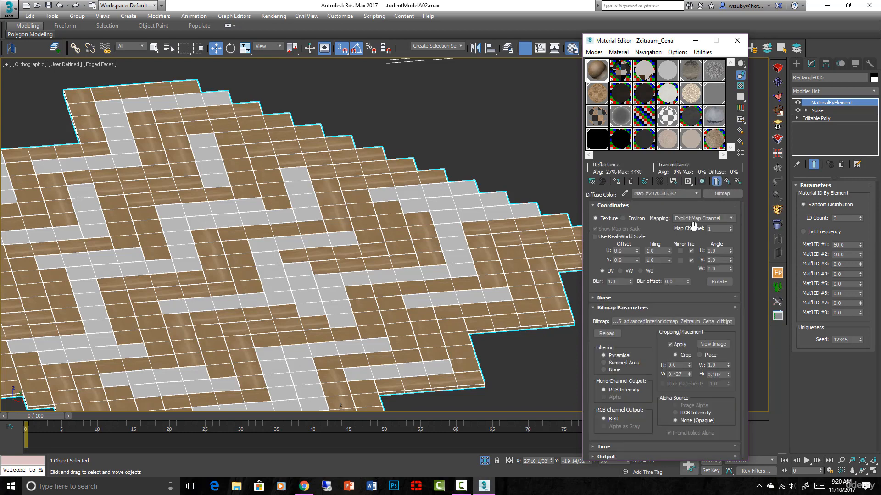
click(717, 182)
click(701, 181)
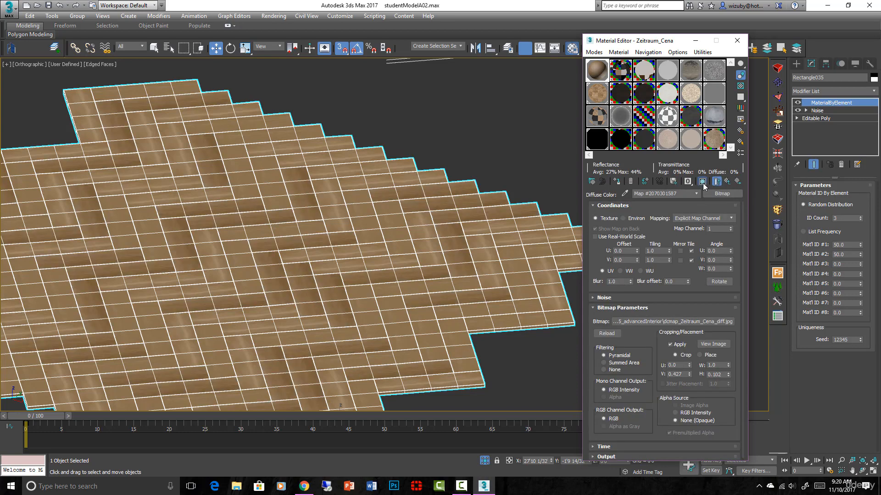
Deselect and reselect the herringbone floor in the top view, and turn off its edged-faces display
scroll(444, 272, up, 5)
key(t)
scroll(524, 228, up, 6)
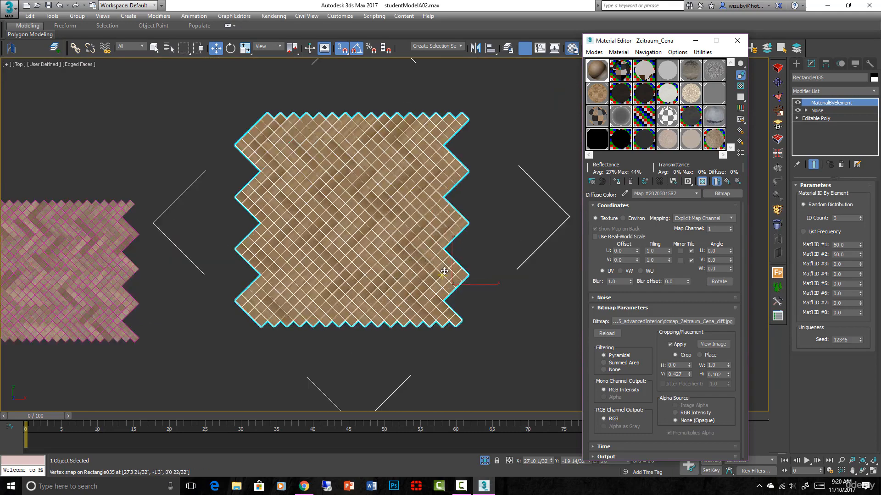
click(525, 228)
scroll(442, 263, down, 3)
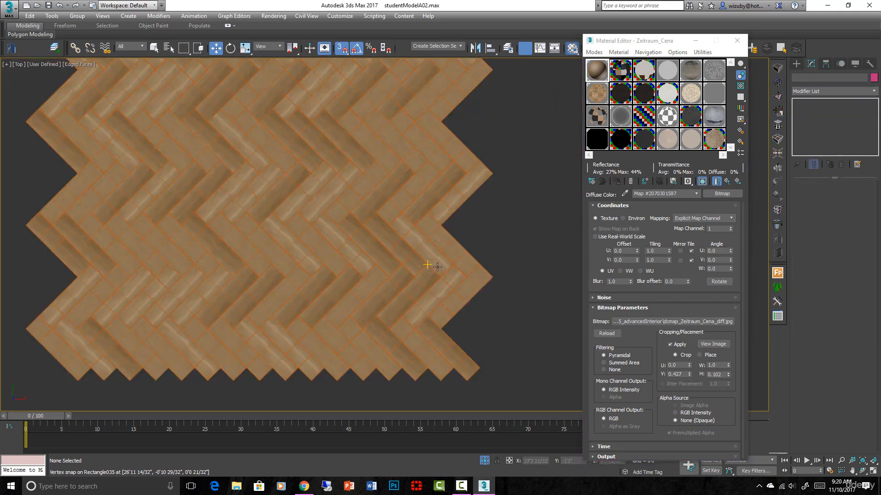
click(433, 263)
alt+middle_drag(431, 284, 473, 270)
key(F4)
Examine the wood texture variation across the herringbone planks from an angled view and from the top, close up and overall
scroll(448, 275, down, 6)
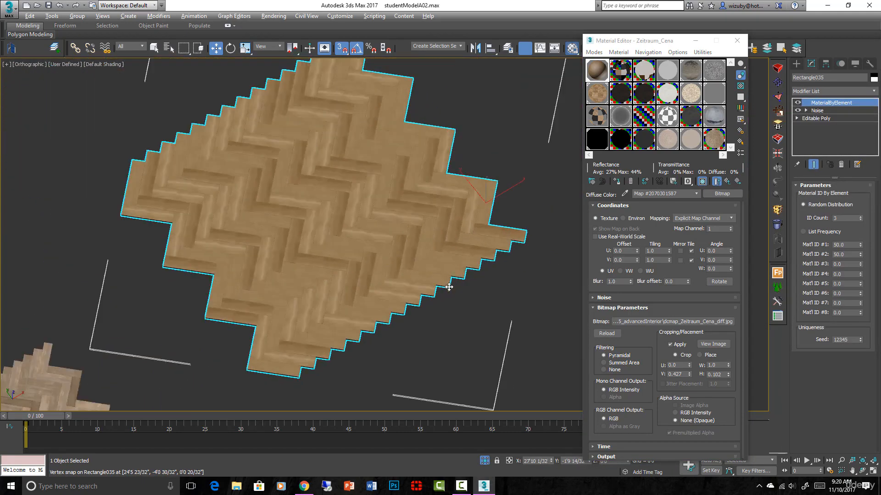
scroll(450, 269, up, 5)
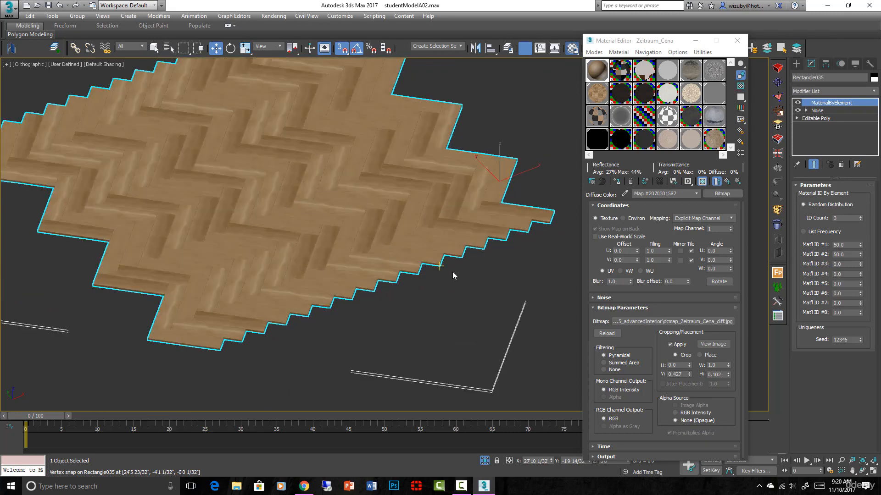
key(t)
scroll(382, 257, up, 10)
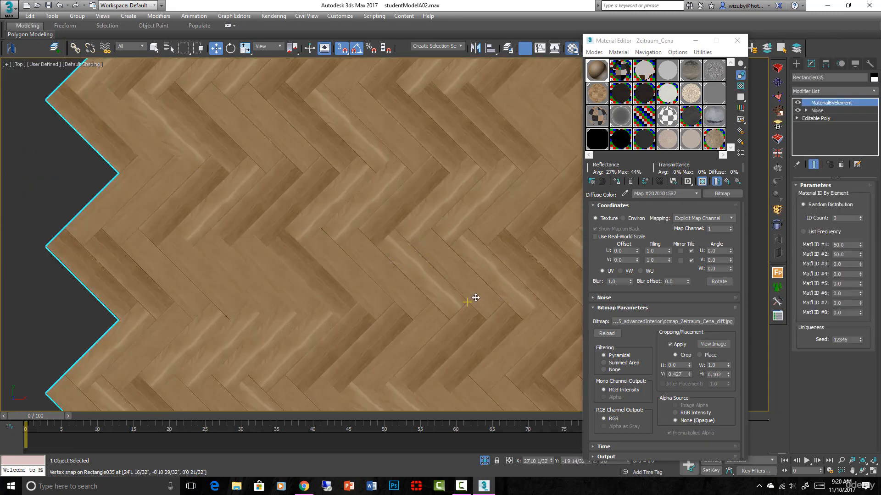
scroll(524, 297, up, 4)
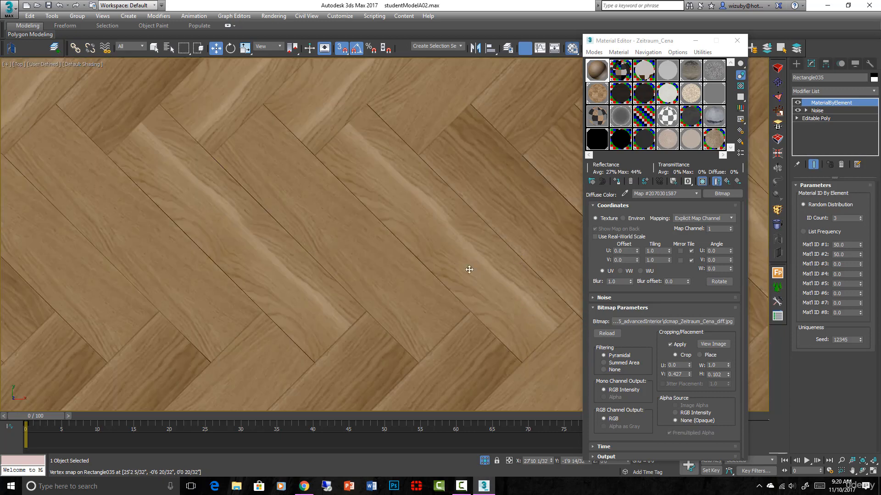
scroll(362, 261, down, 4)
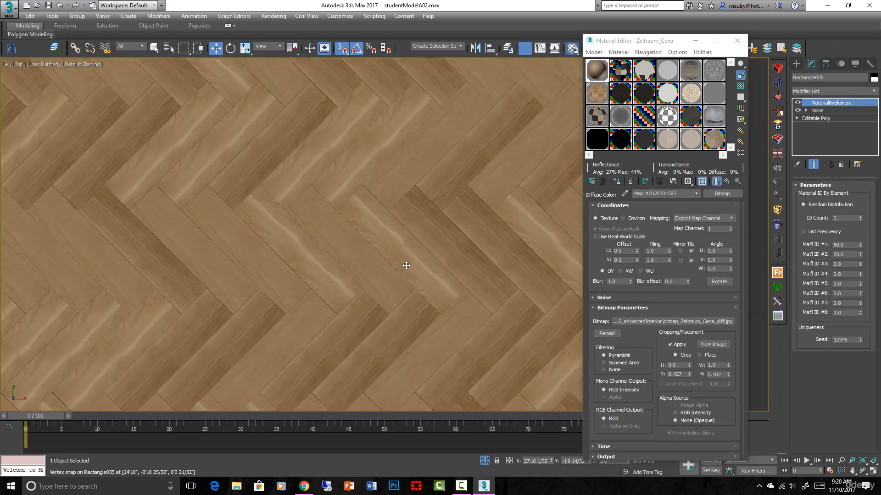
scroll(394, 259, down, 5)
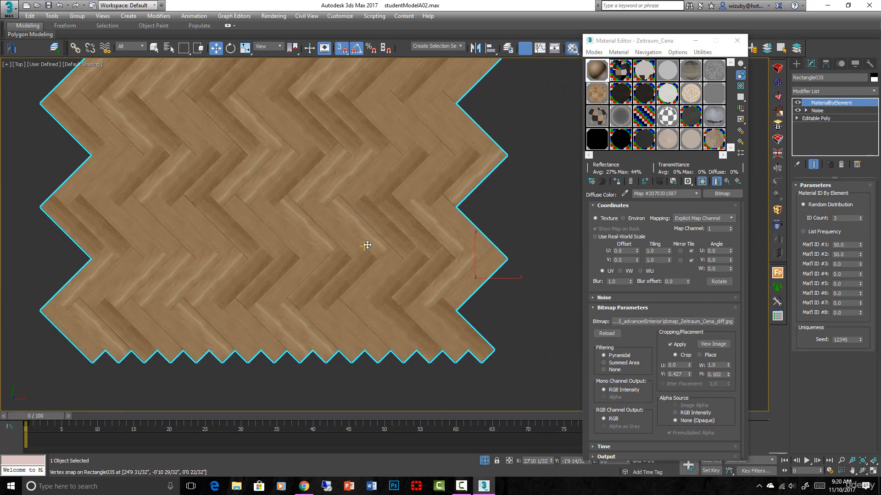
middle_drag(381, 265, 394, 321)
scroll(393, 317, down, 4)
middle_drag(251, 264, 323, 212)
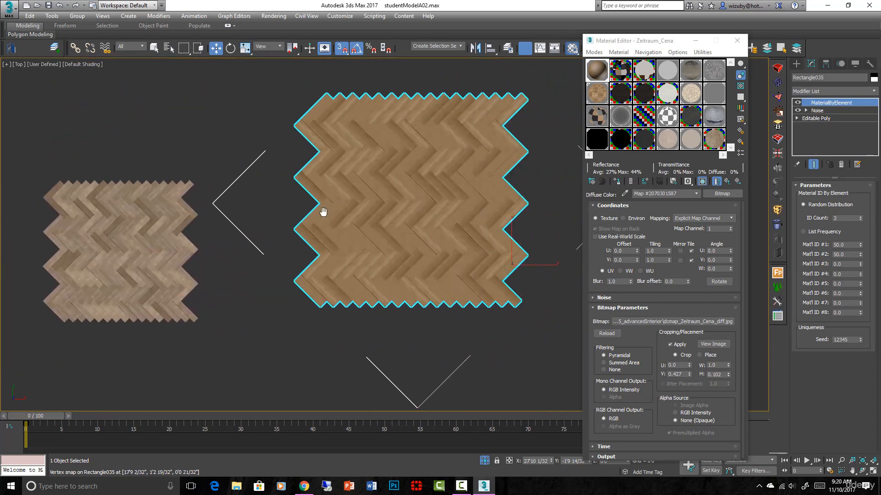
Inspect the floor's outer plank edges, joints and grain direction from an angled view
scroll(447, 254, up, 2)
alt+middle_drag(489, 269, 448, 226)
scroll(506, 250, up, 6)
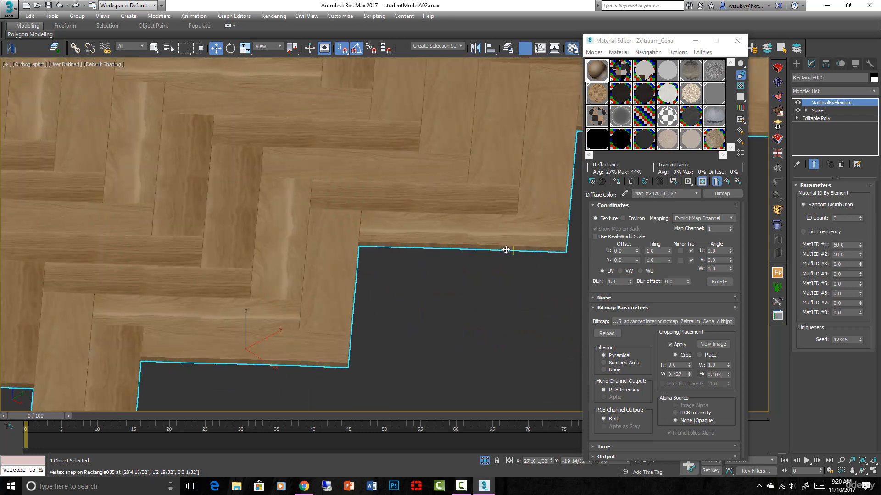
scroll(459, 260, up, 2)
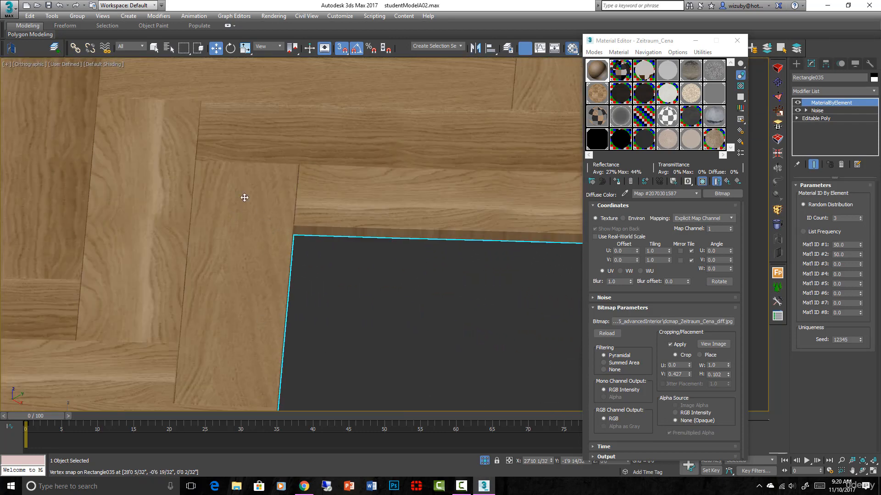
scroll(245, 197, down, 4)
scroll(436, 217, down, 3)
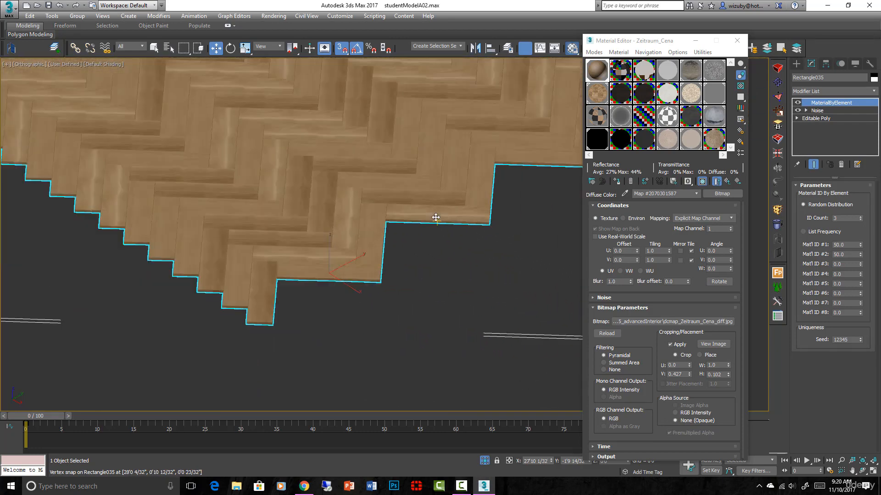
scroll(435, 218, down, 5)
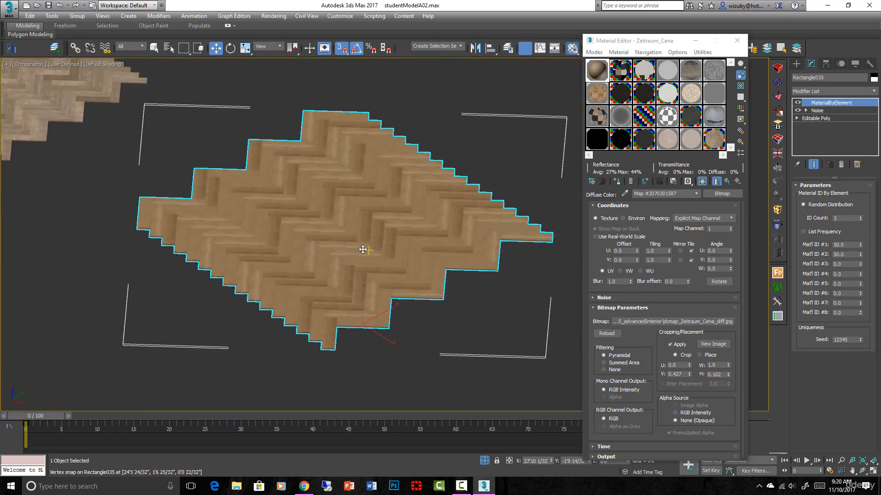
scroll(399, 250, up, 2)
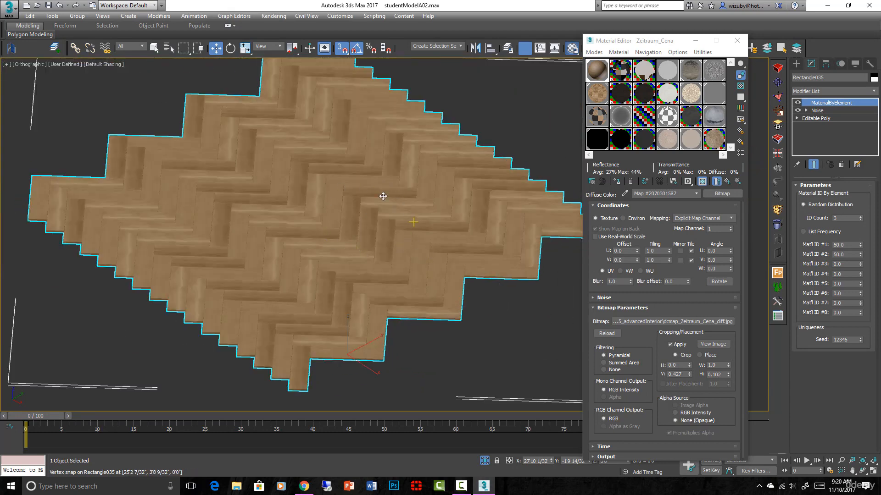
scroll(466, 329, up, 3)
Compare the textured herringbone floor with the finished greyish wood floor sample beside it
middle_drag(466, 328, 373, 301)
scroll(263, 264, down, 2)
middle_drag(263, 263, 351, 310)
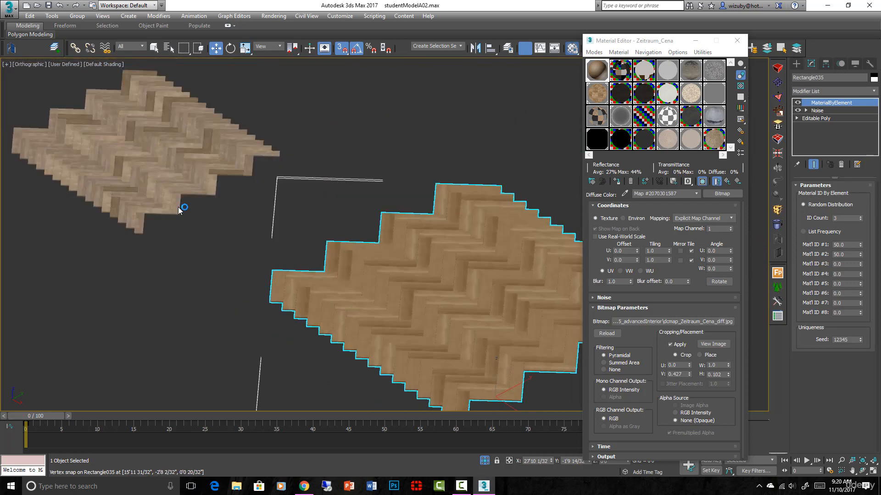
scroll(178, 209, up, 3)
middle_drag(160, 183, 339, 326)
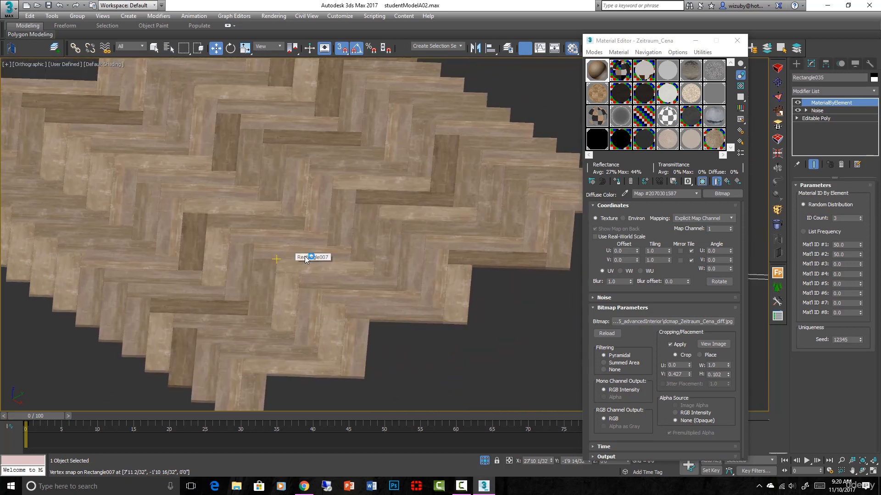
scroll(423, 222, down, 4)
middle_drag(442, 249, 303, 225)
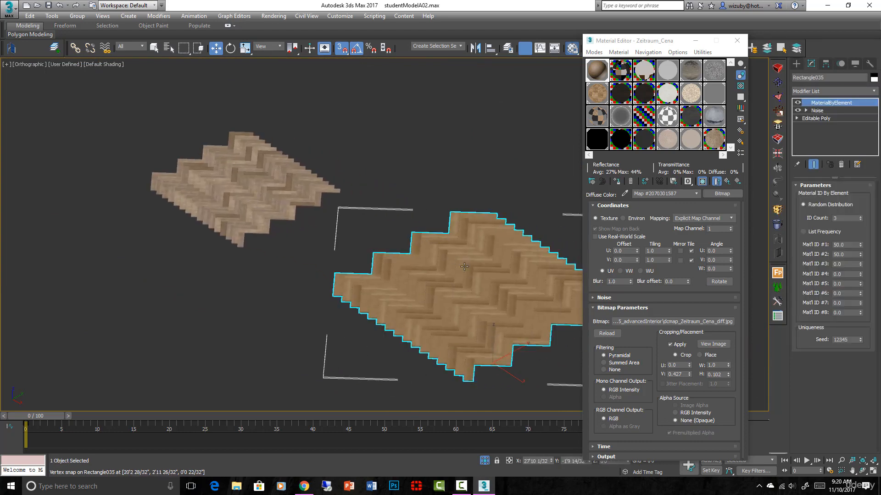
mouse_move(465, 487)
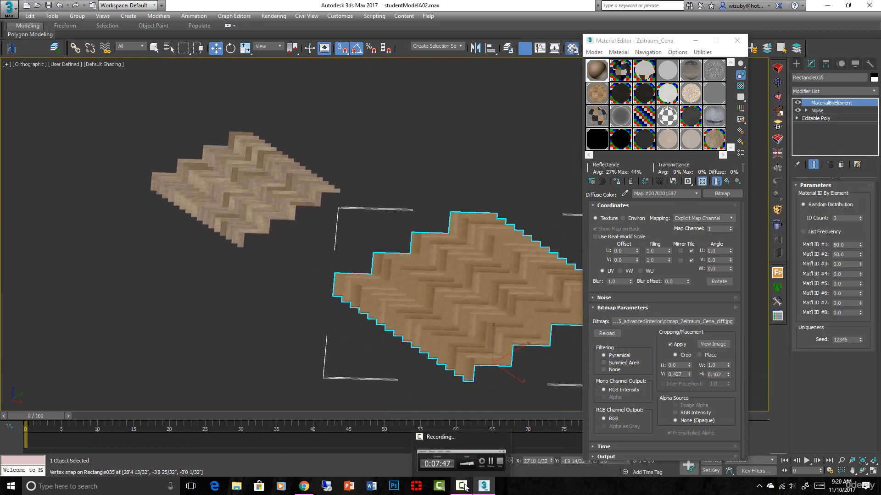